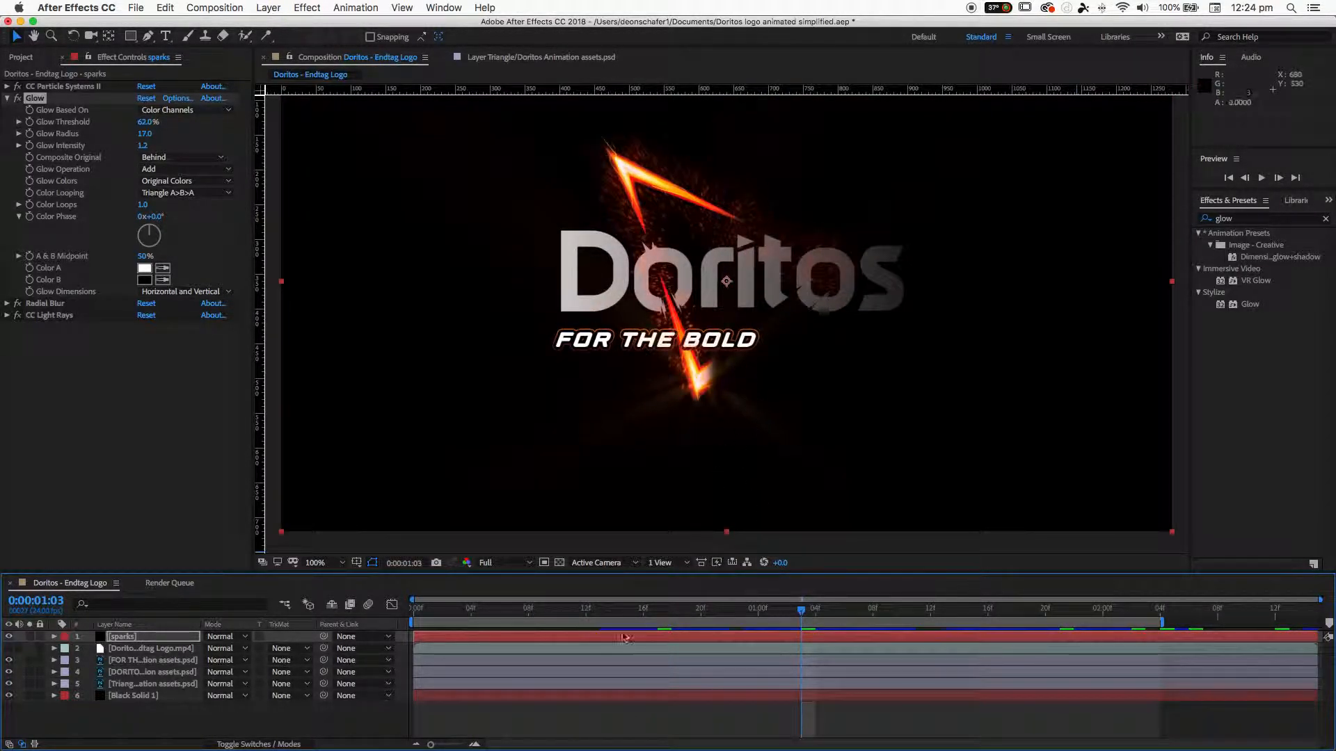
Step: At 0:00:01:14, set the sparks layer's Glow threshold to 35.7%, radius to 8.0 and intensity to 1.4
drag(816, 618, 905, 617)
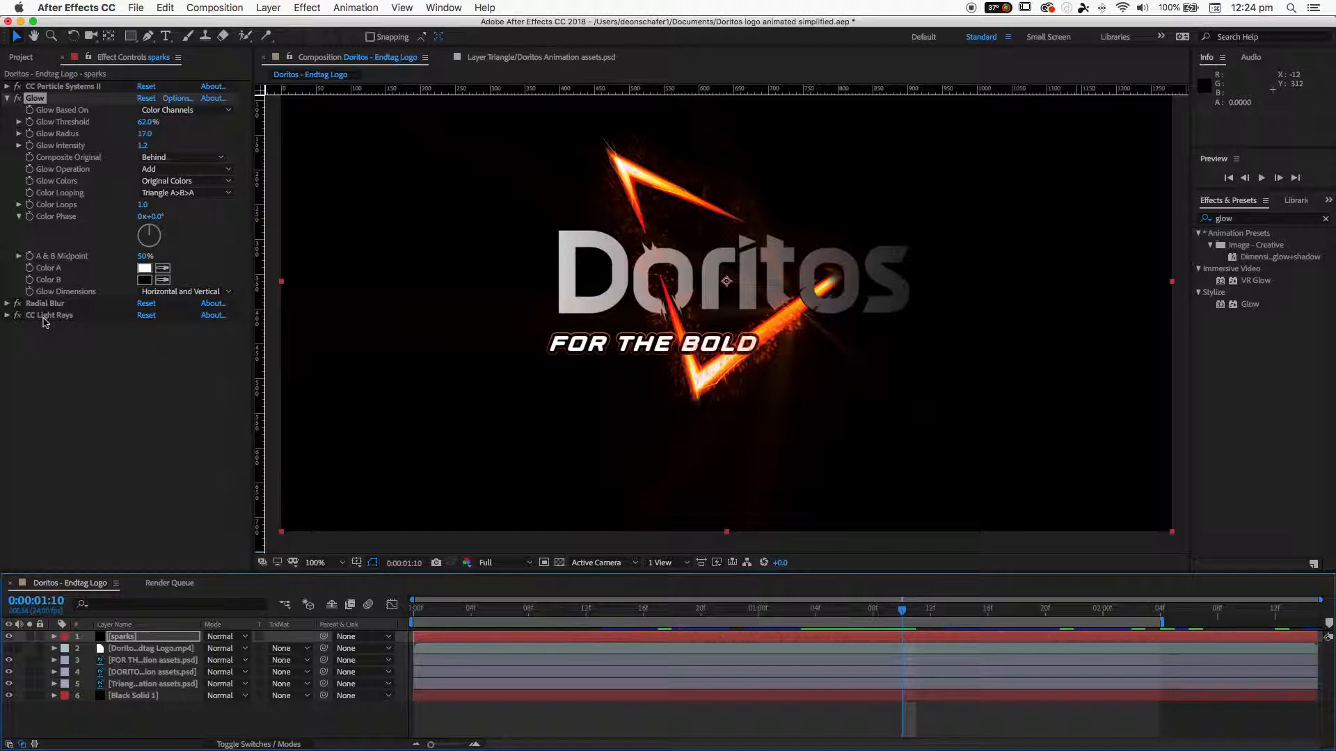
drag(878, 619, 959, 613)
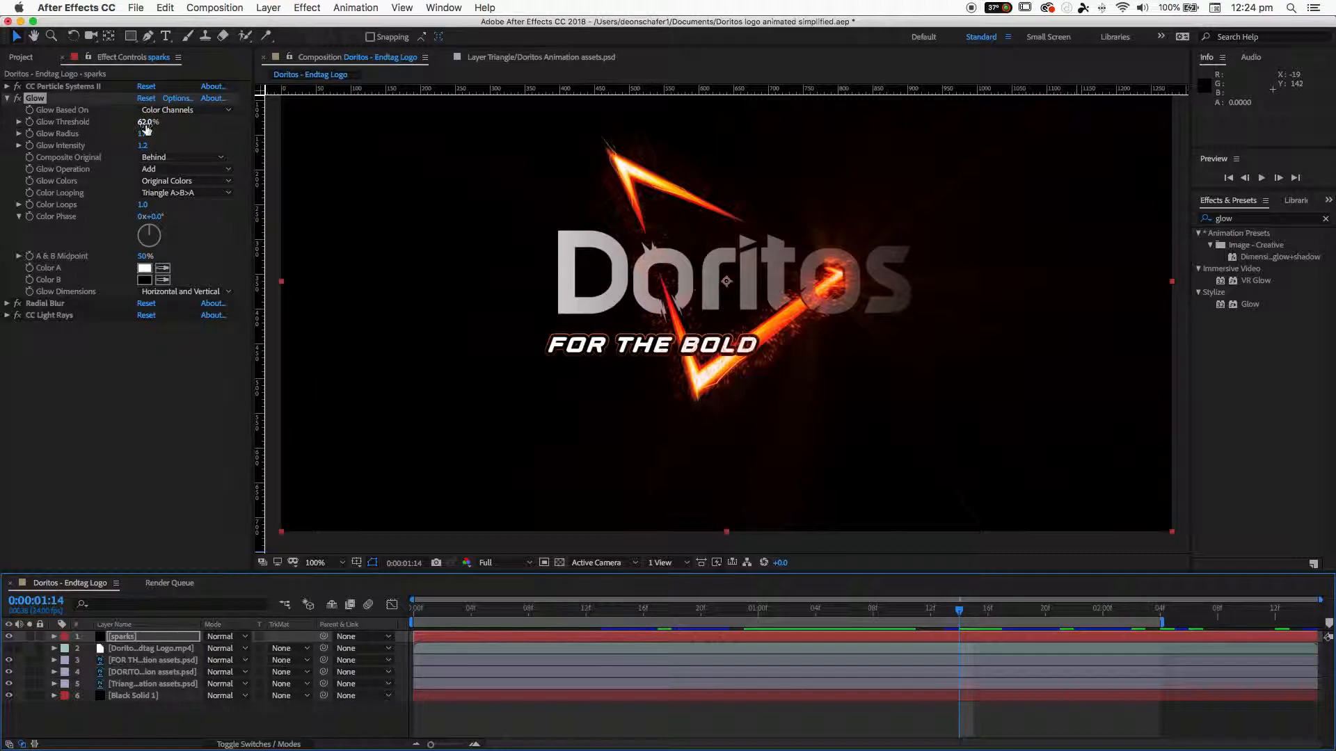
drag(145, 129, 115, 130)
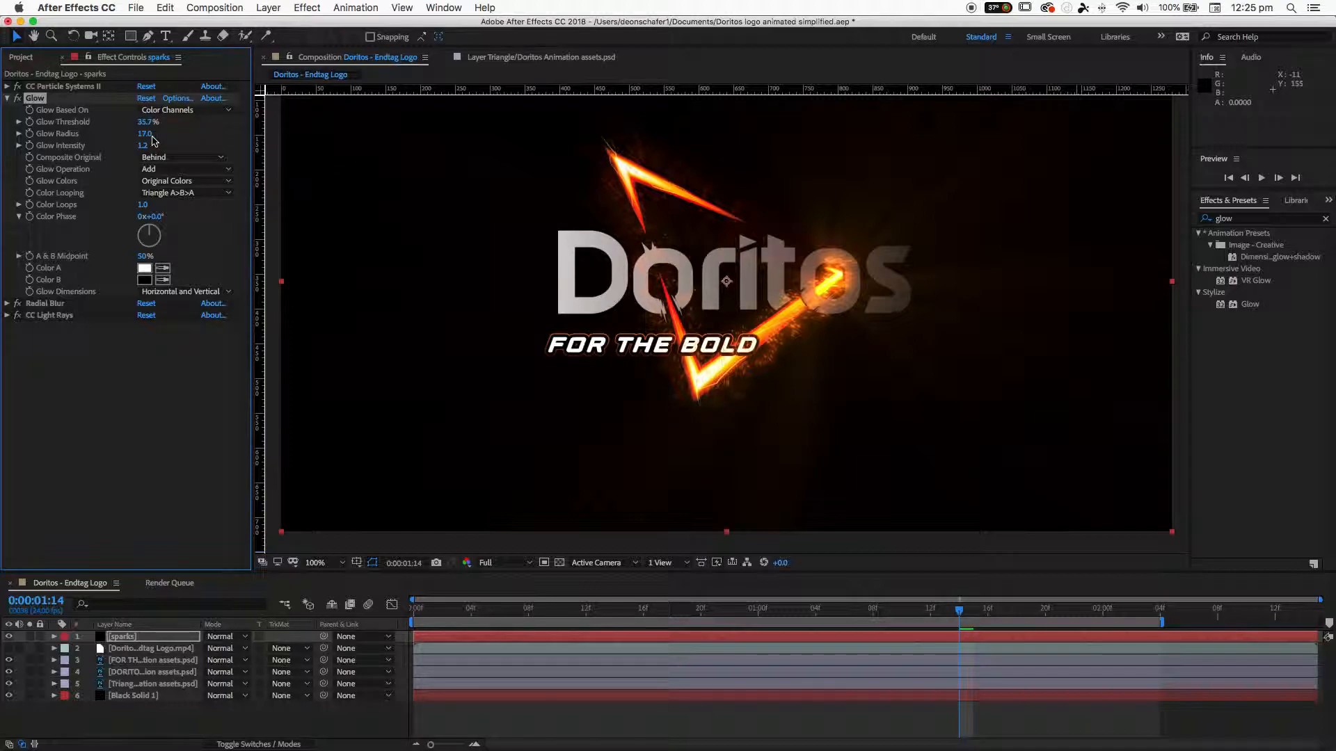
drag(144, 134, 142, 141)
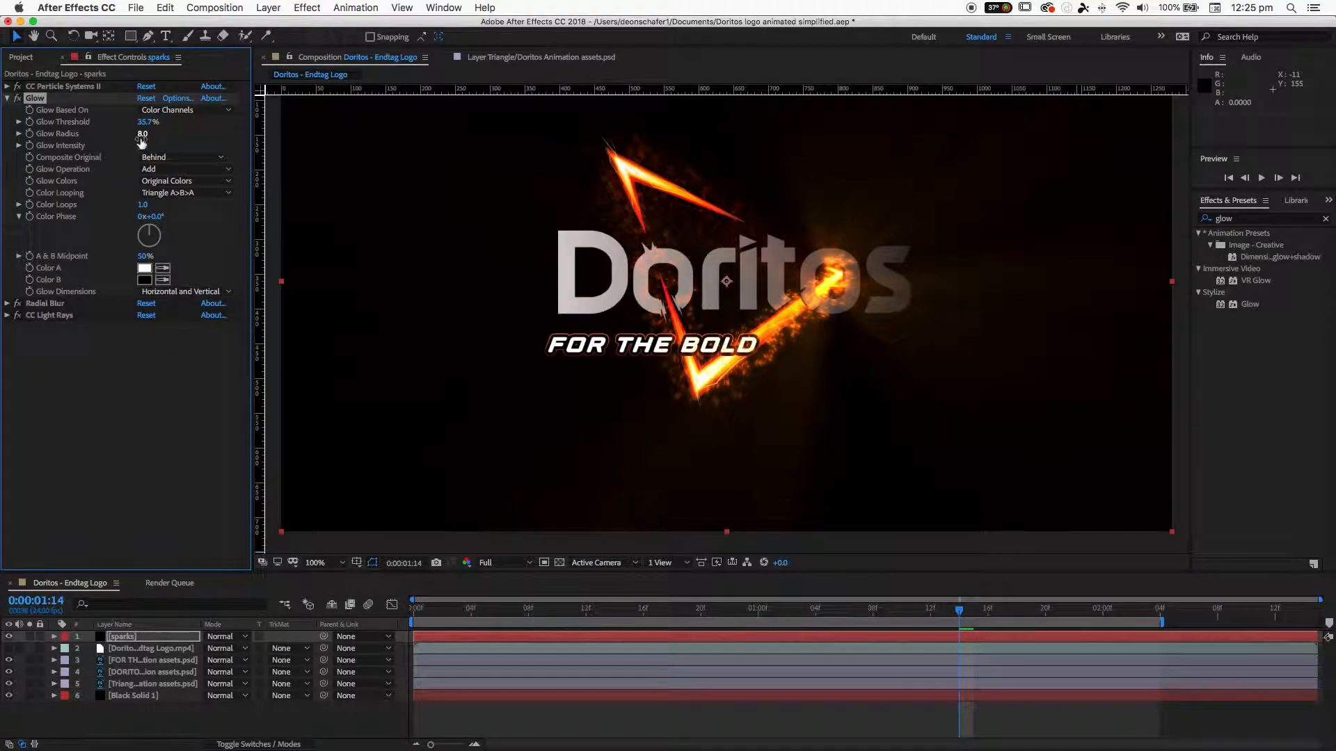
mouse_move(141, 148)
mouse_down()
mouse_move(182, 152)
mouse_move(123, 154)
mouse_up()
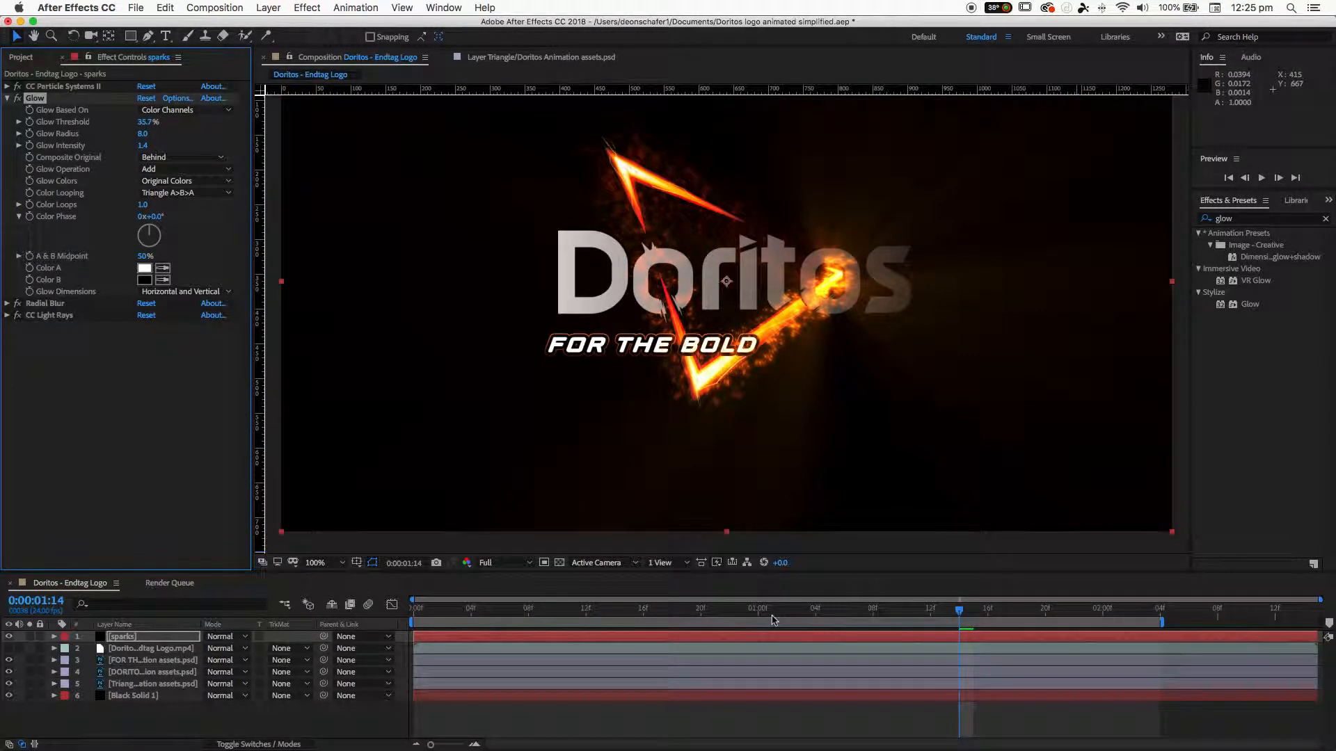
Step: Preview the sparks animation with the adjusted glow, scrub to 0:00:01:19, and collapse the Glow settings
key(space)
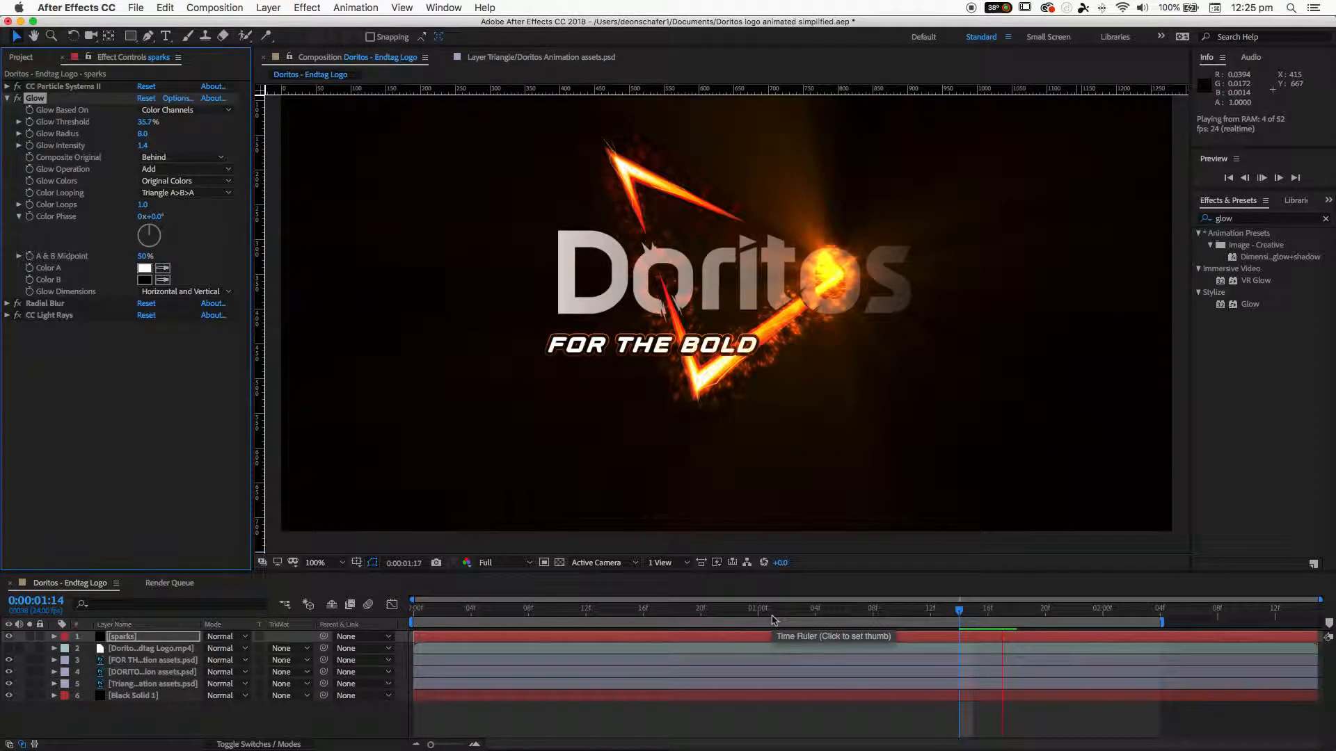
key(space)
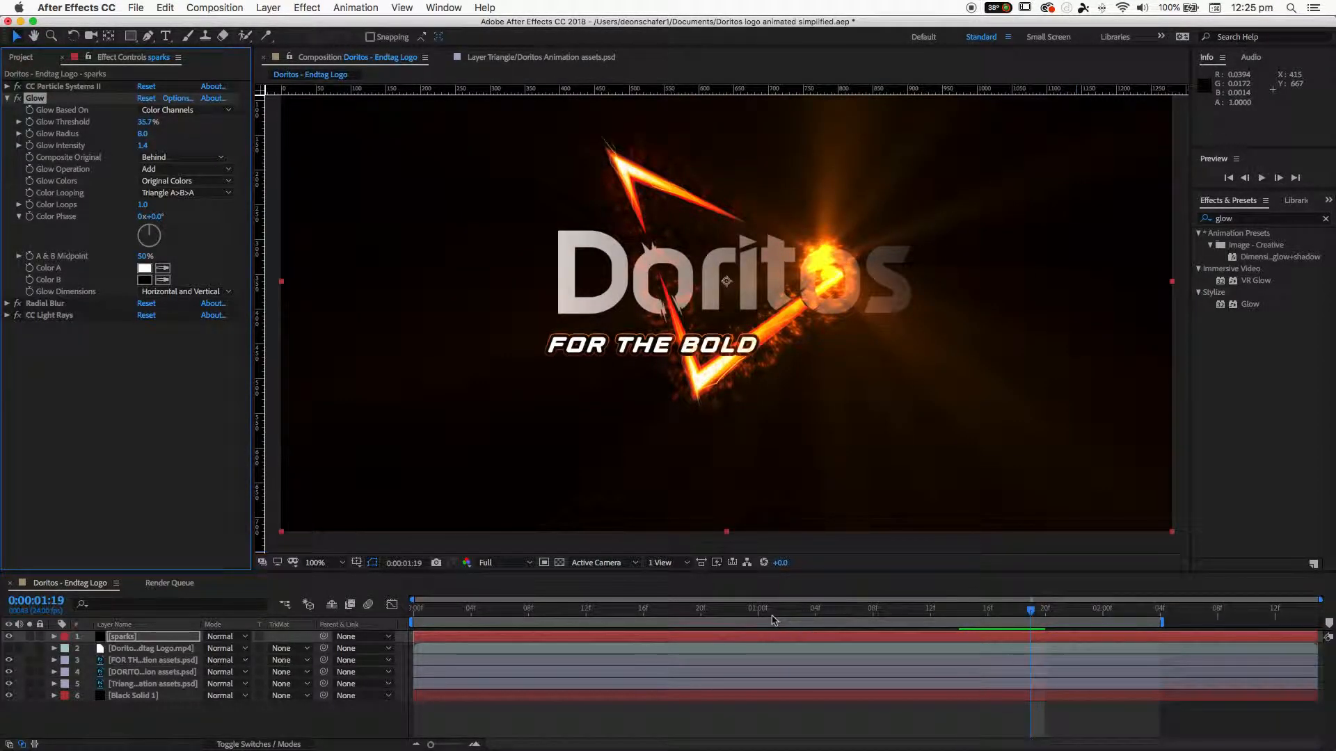
drag(1004, 617, 816, 618)
drag(913, 625, 1030, 618)
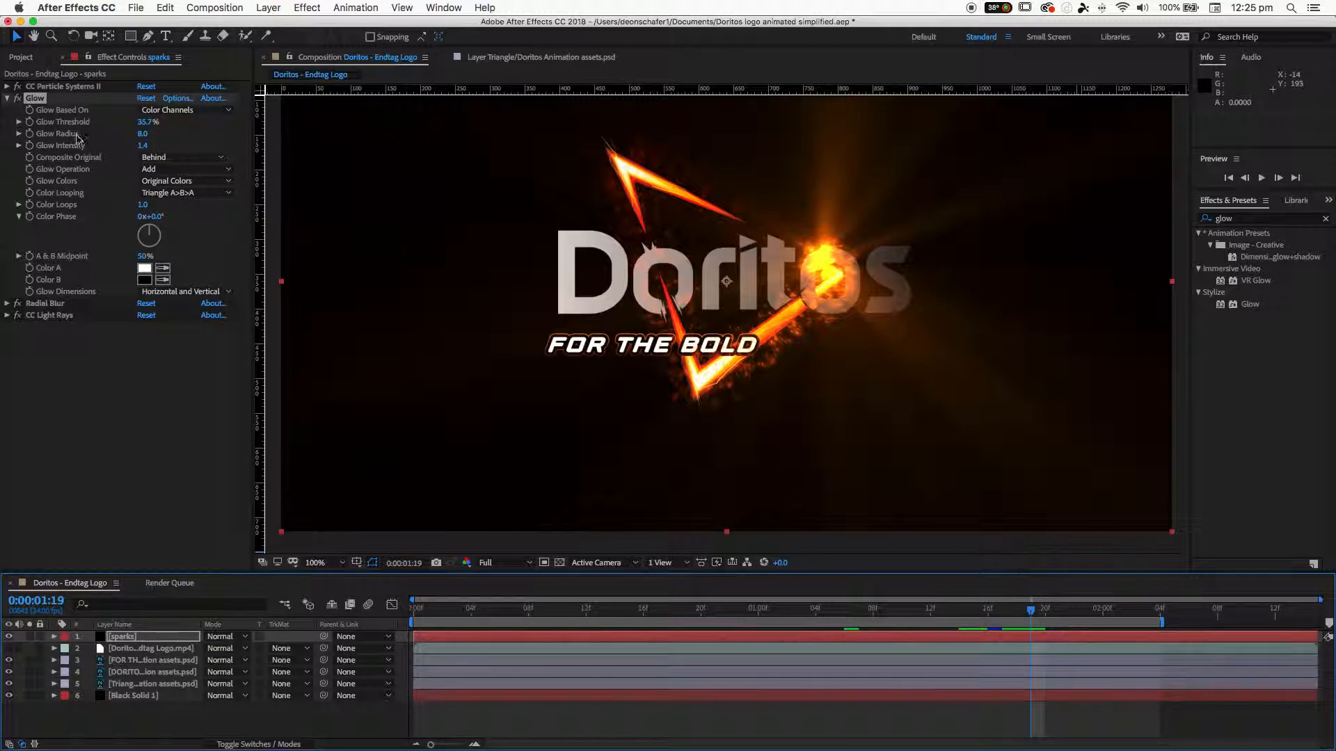
click(8, 98)
click(56, 209)
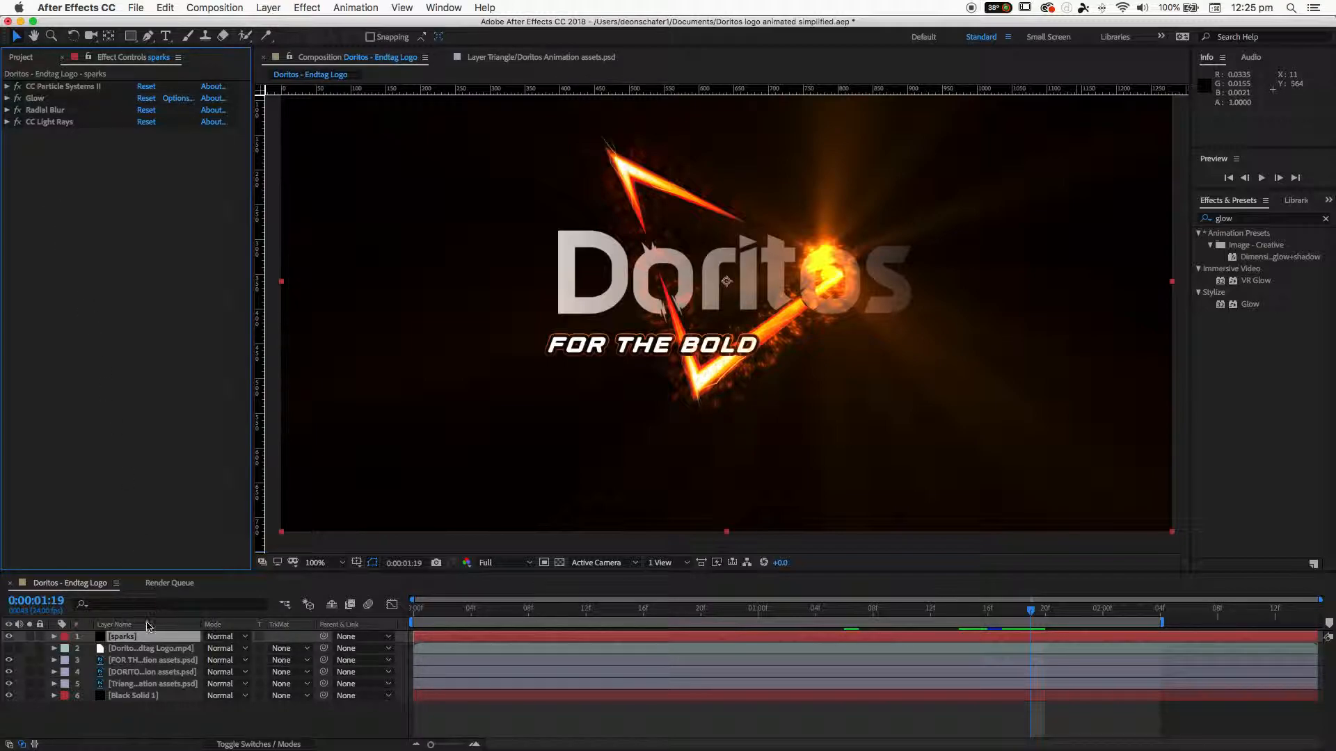
Step: Move the Doritos - Endtag Logo.mp4 reference layer above the sparks layer
click(114, 640)
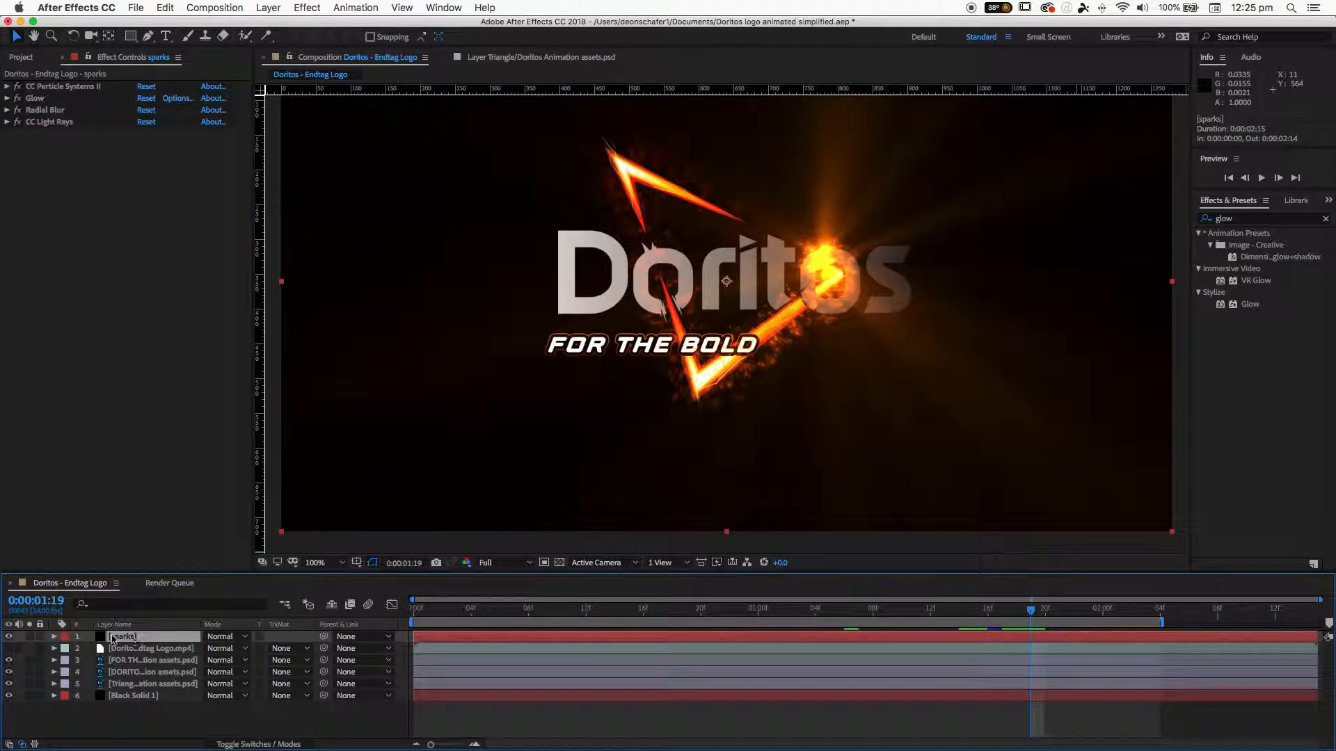
drag(145, 640, 144, 654)
click(146, 636)
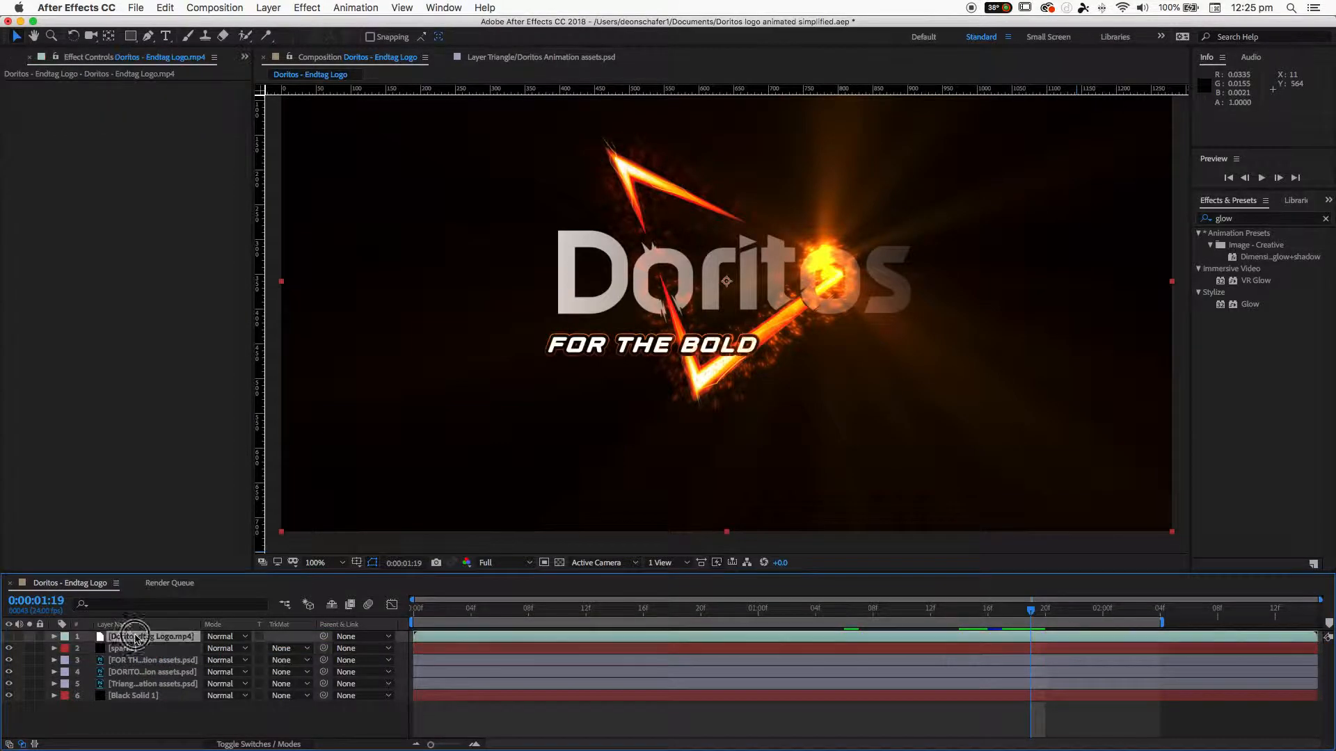
Step: Show the Endtag Logo.mp4 reference layer, scrub through its animation to examine the background, and hide the layer again
click(9, 637)
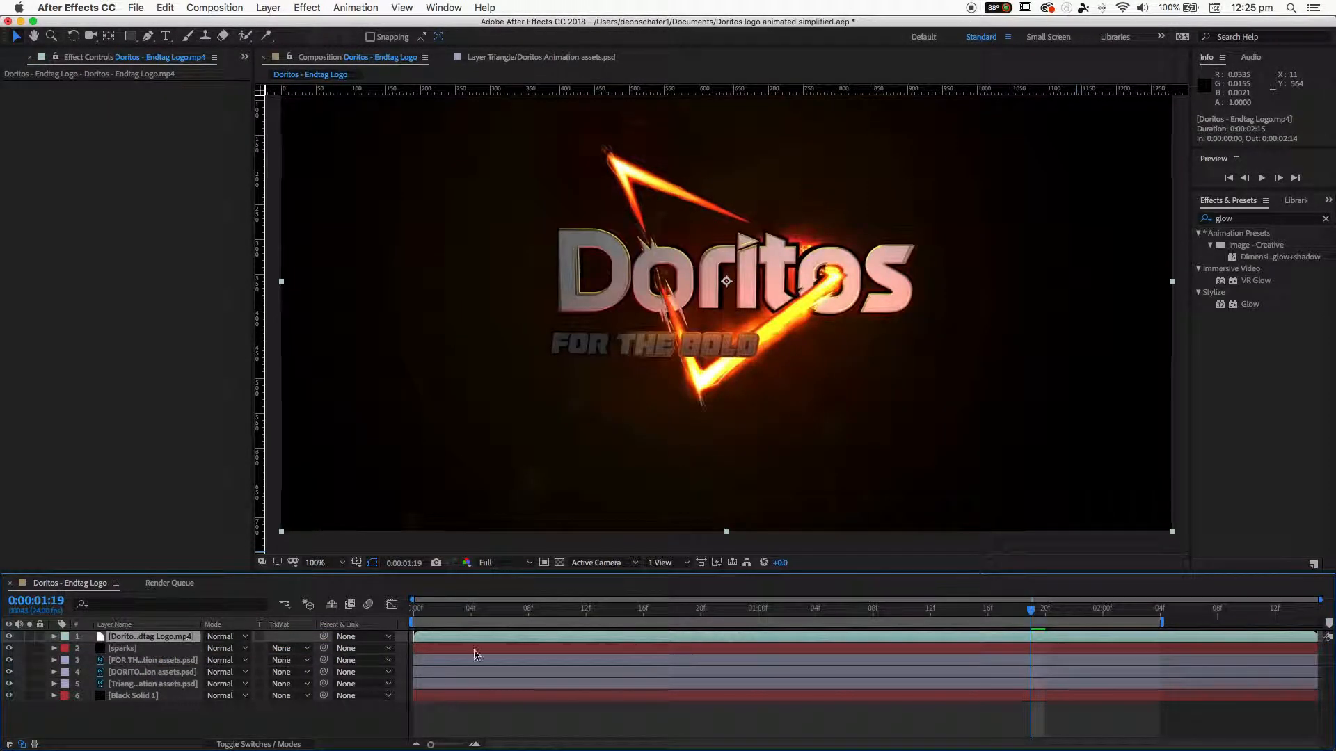
mouse_move(433, 617)
mouse_down()
mouse_move(920, 630)
mouse_move(700, 633)
mouse_move(865, 636)
mouse_move(1060, 622)
mouse_up()
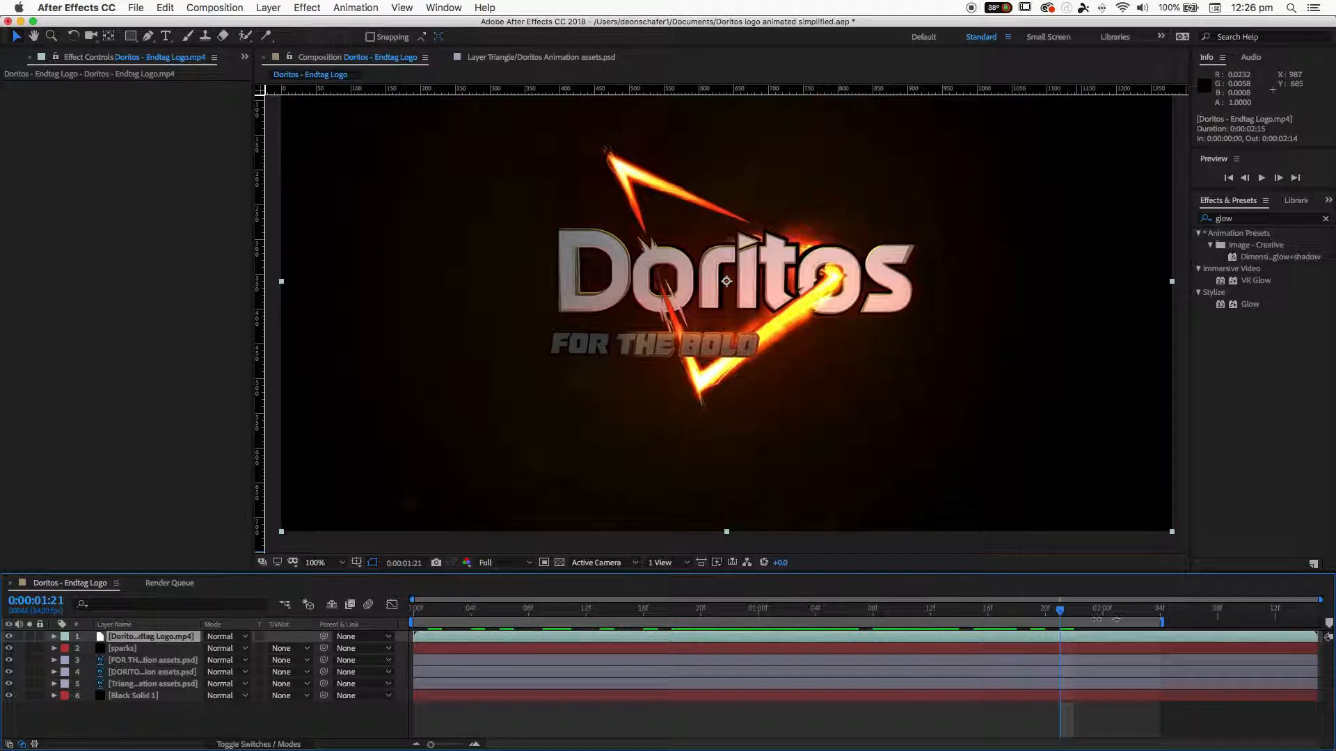
drag(1060, 611, 1018, 612)
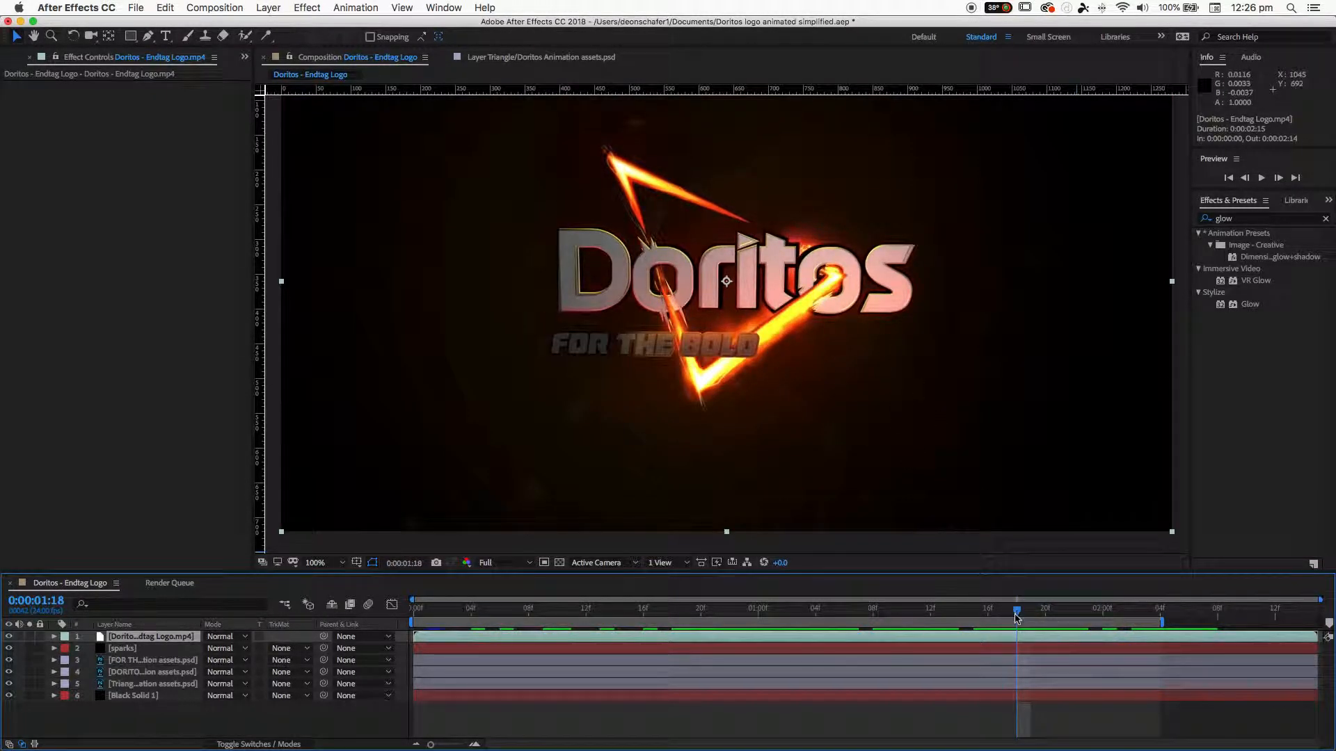
drag(1017, 617, 1030, 613)
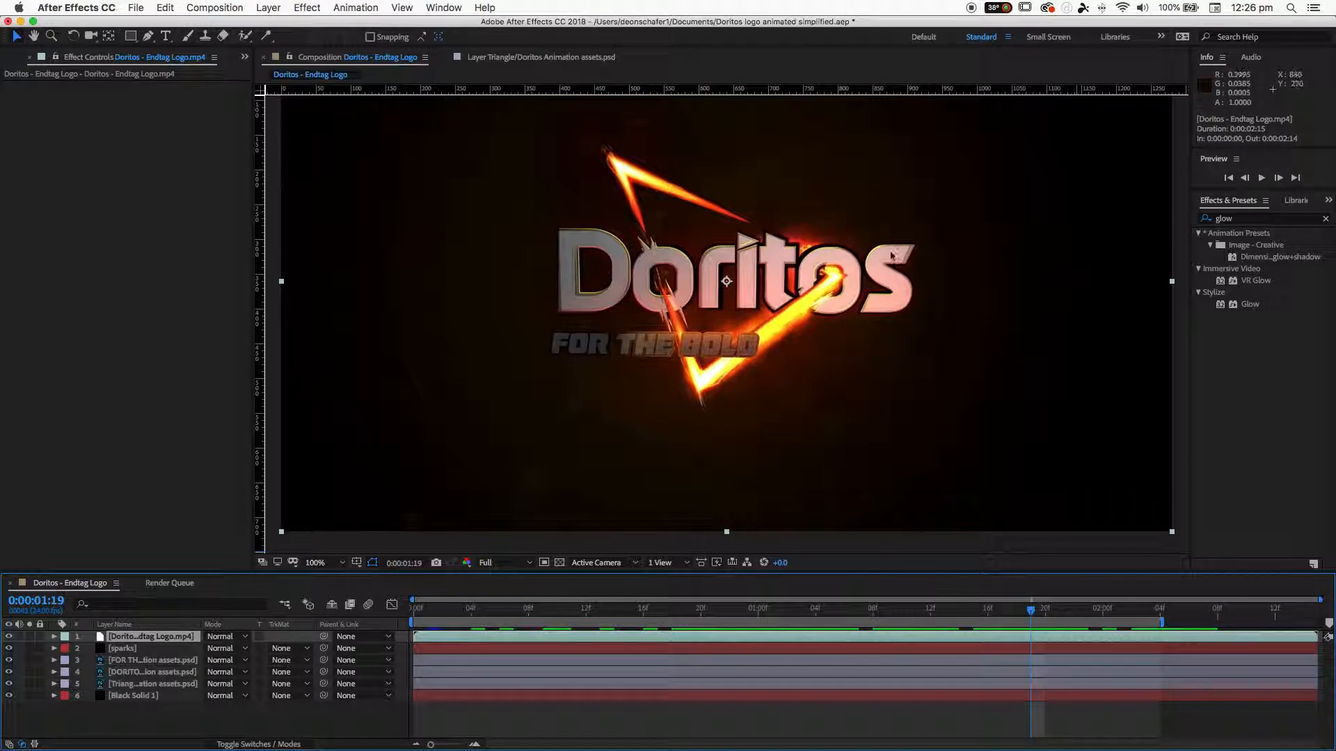
drag(897, 617, 443, 628)
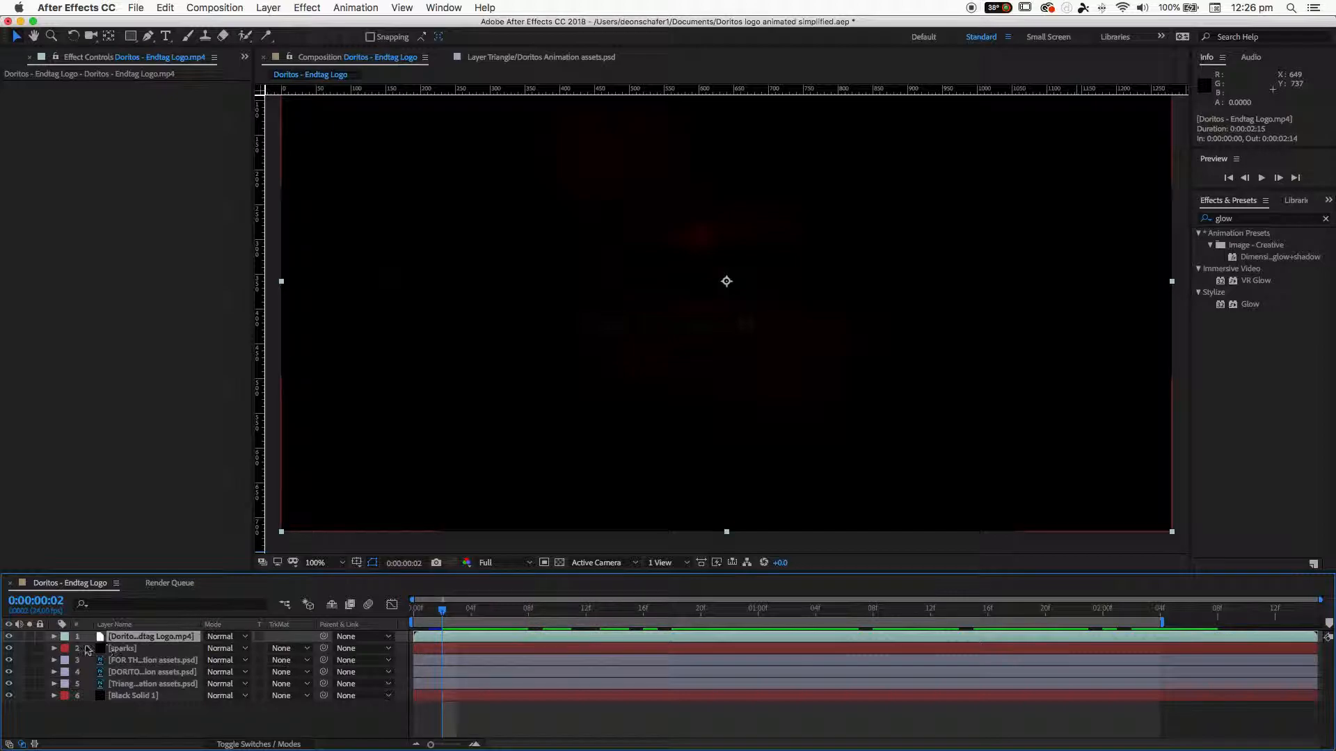
click(8, 637)
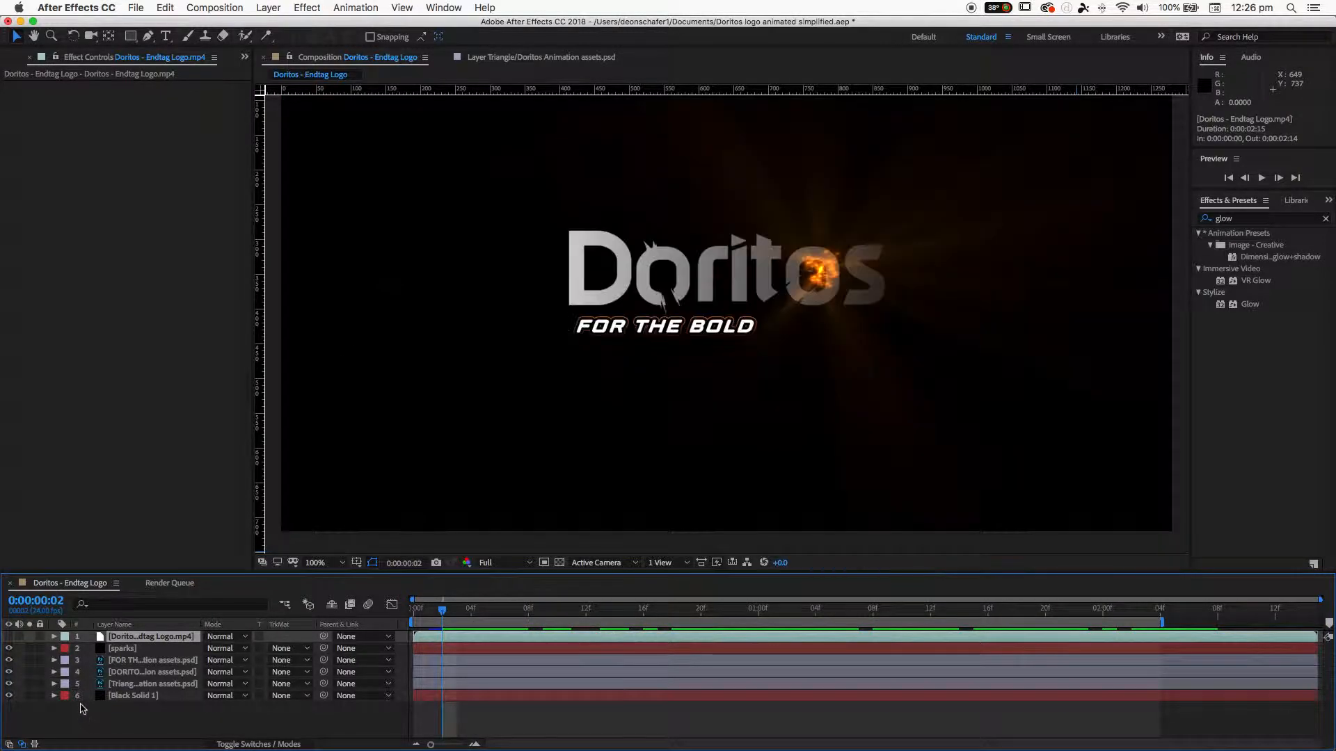
Step: Create a new solid layer named "clouds" on top of the other layers
drag(450, 618, 462, 617)
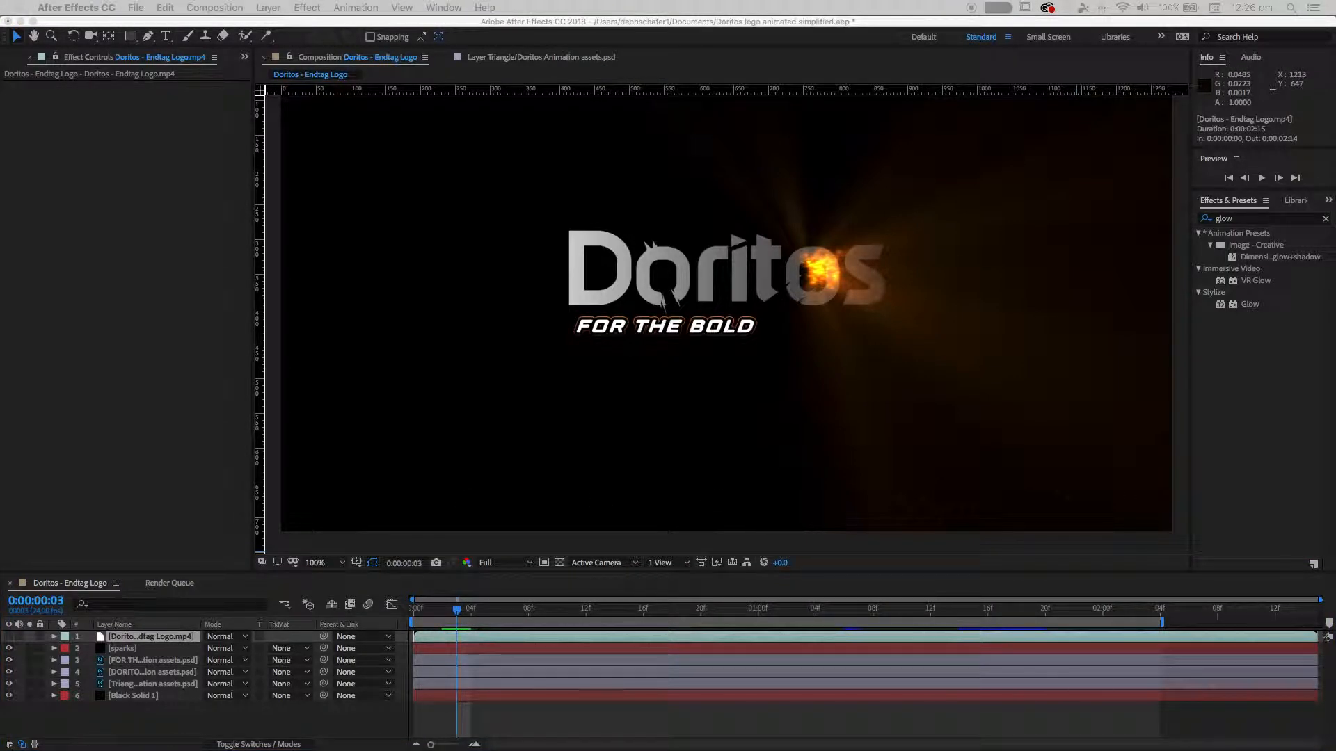
click(269, 8)
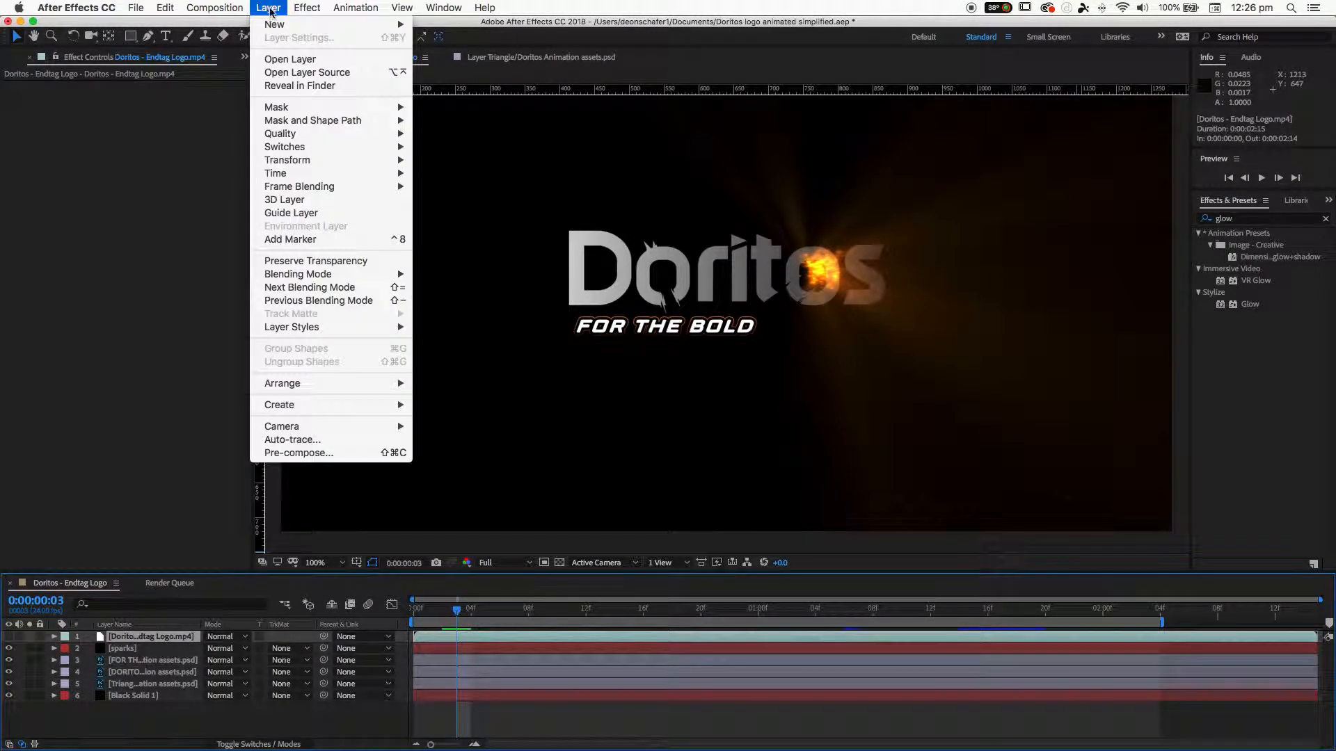
mouse_move(275, 25)
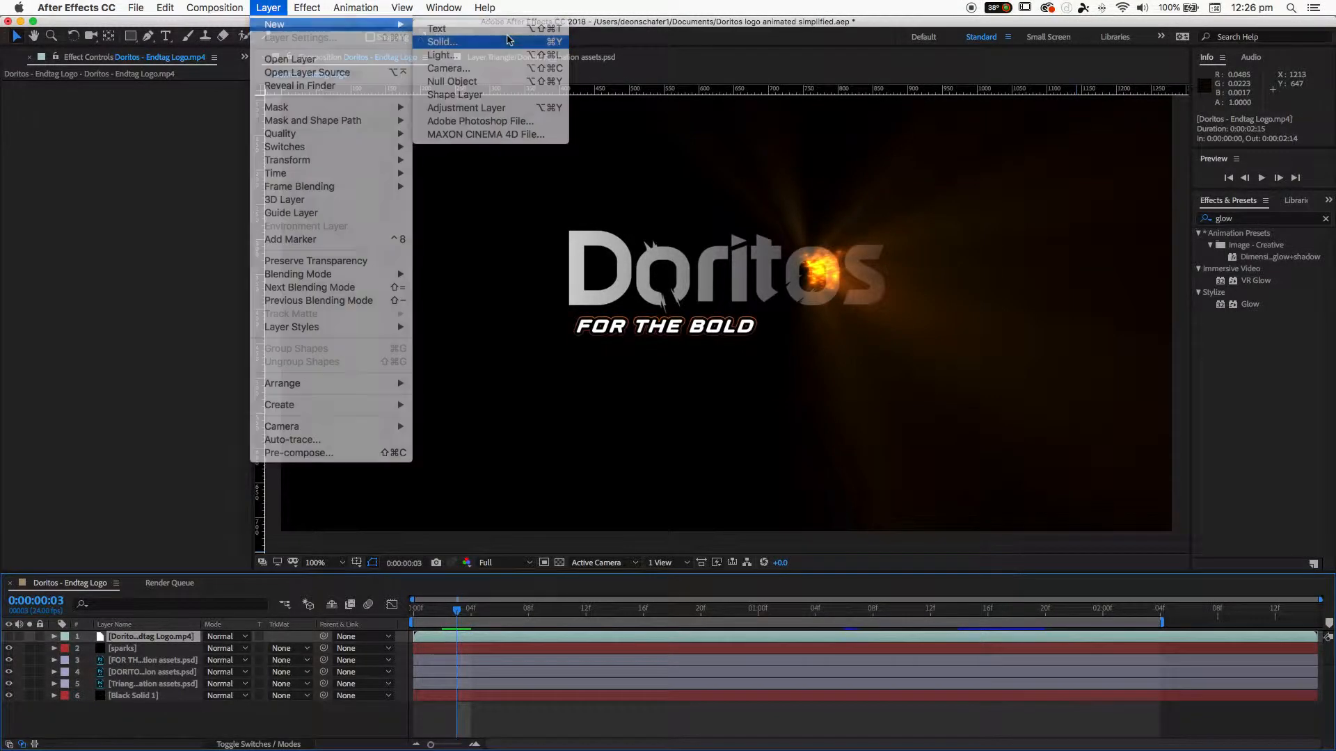
click(508, 41)
text(clouds)
key(Return)
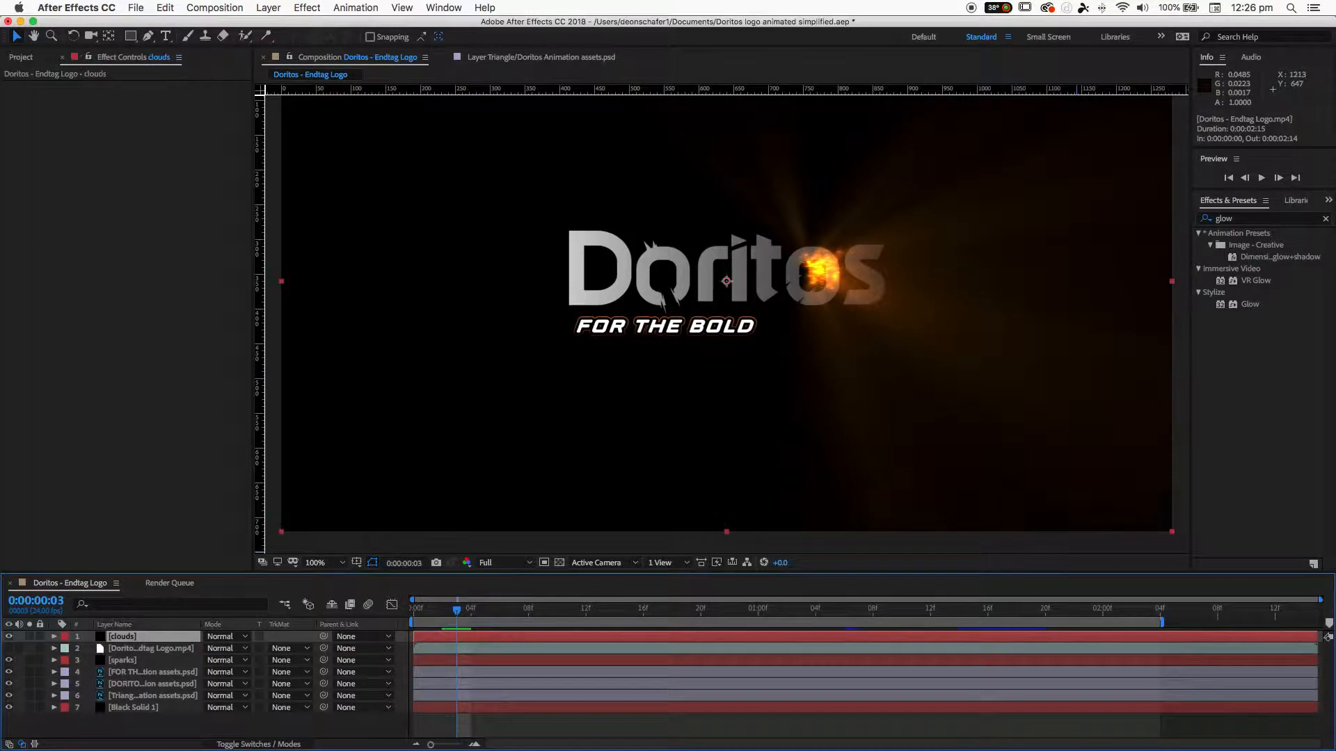
Step: Apply the Fractal Noise effect to the clouds layer
key(comma)
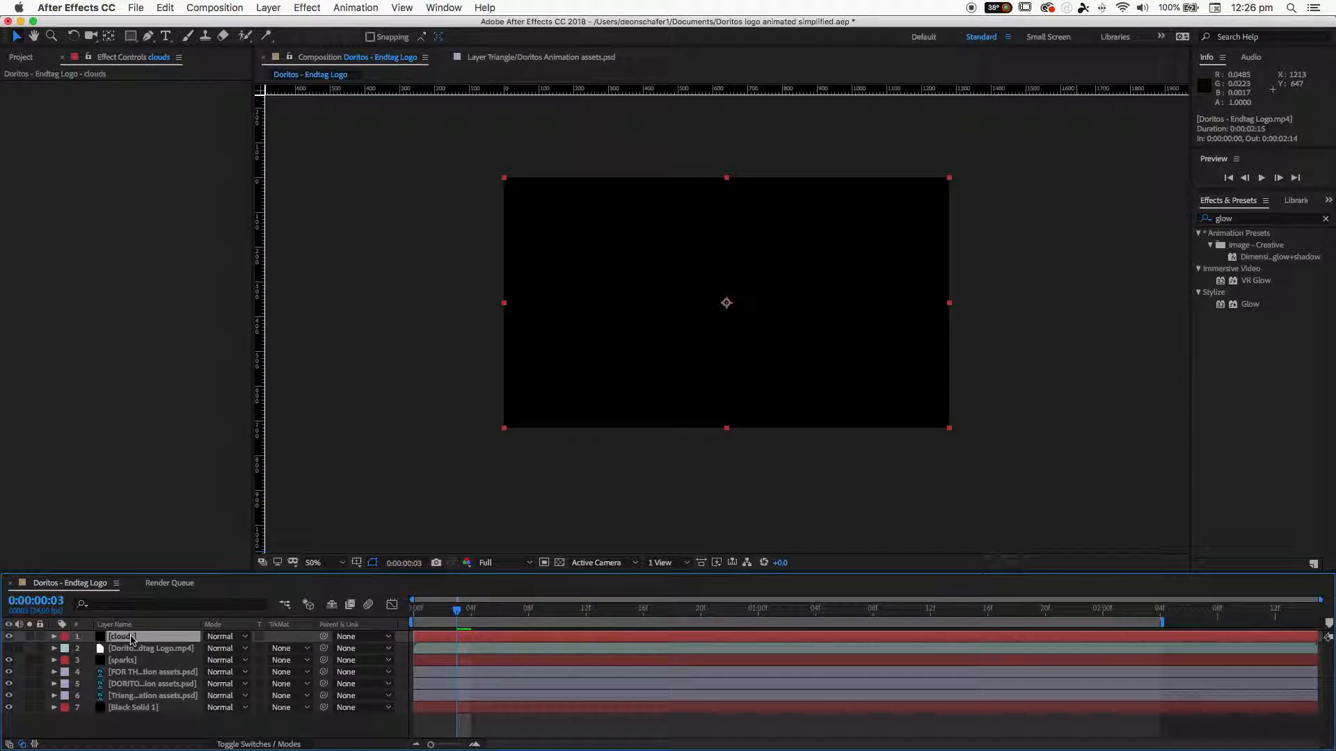
click(309, 7)
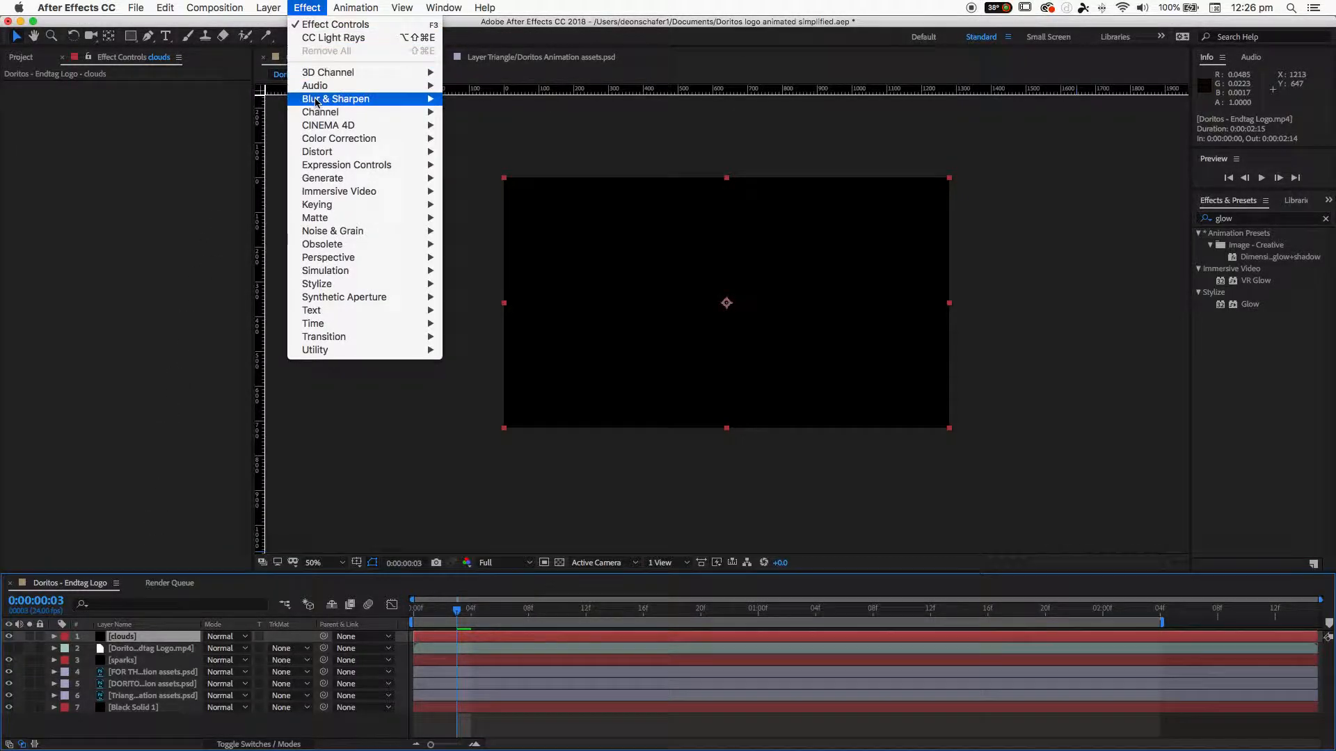
mouse_move(318, 114)
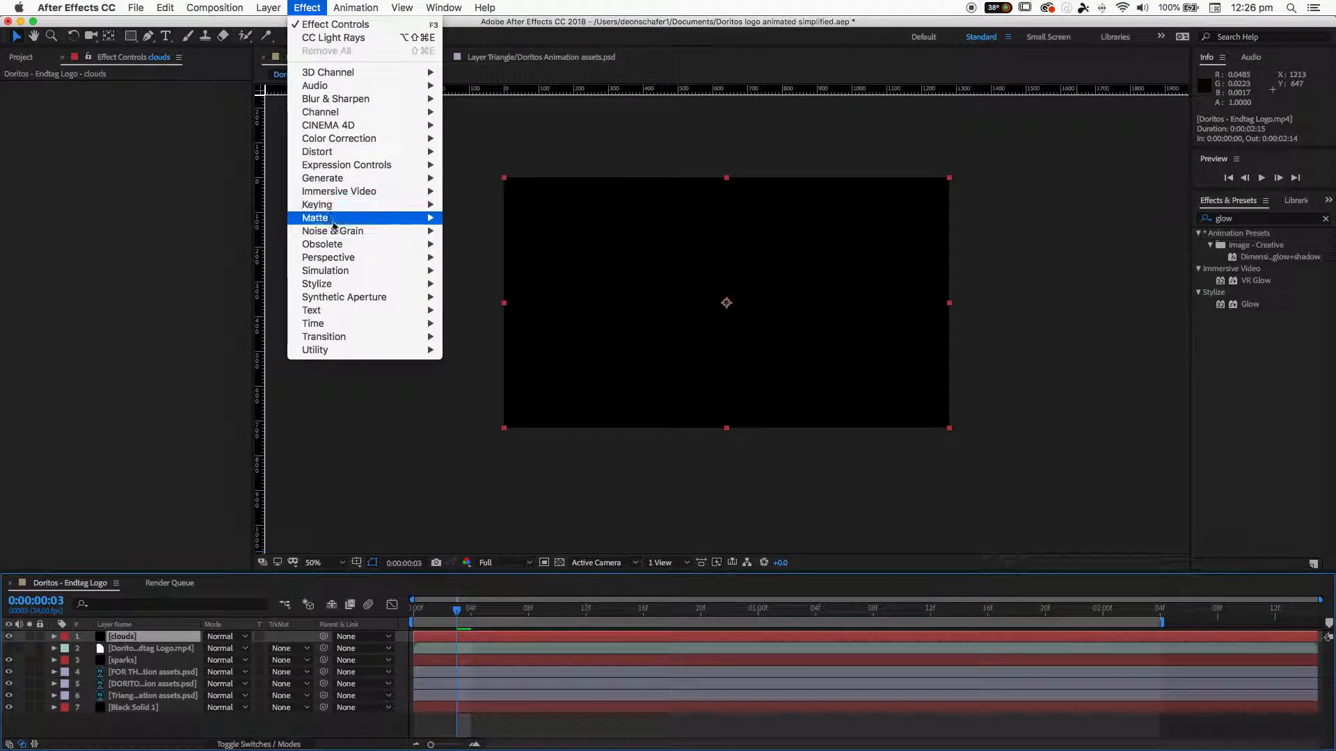
mouse_move(336, 233)
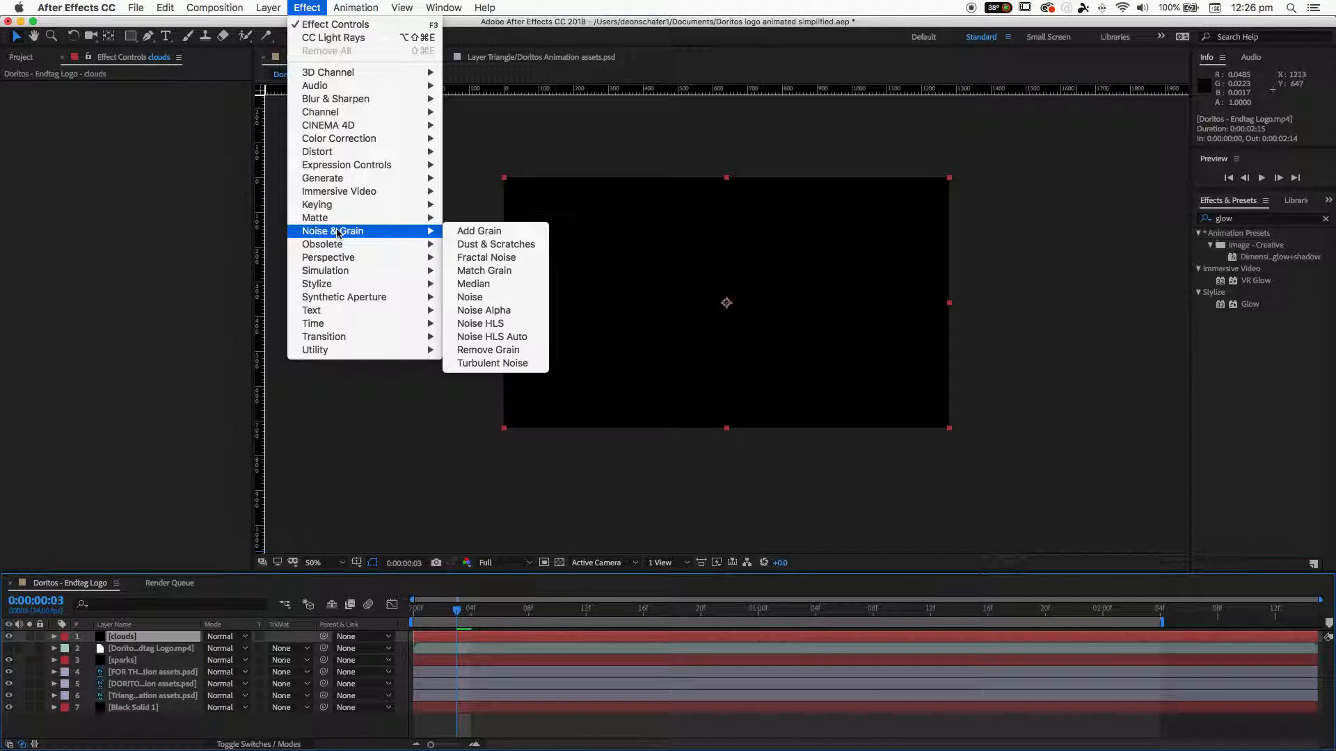
click(483, 258)
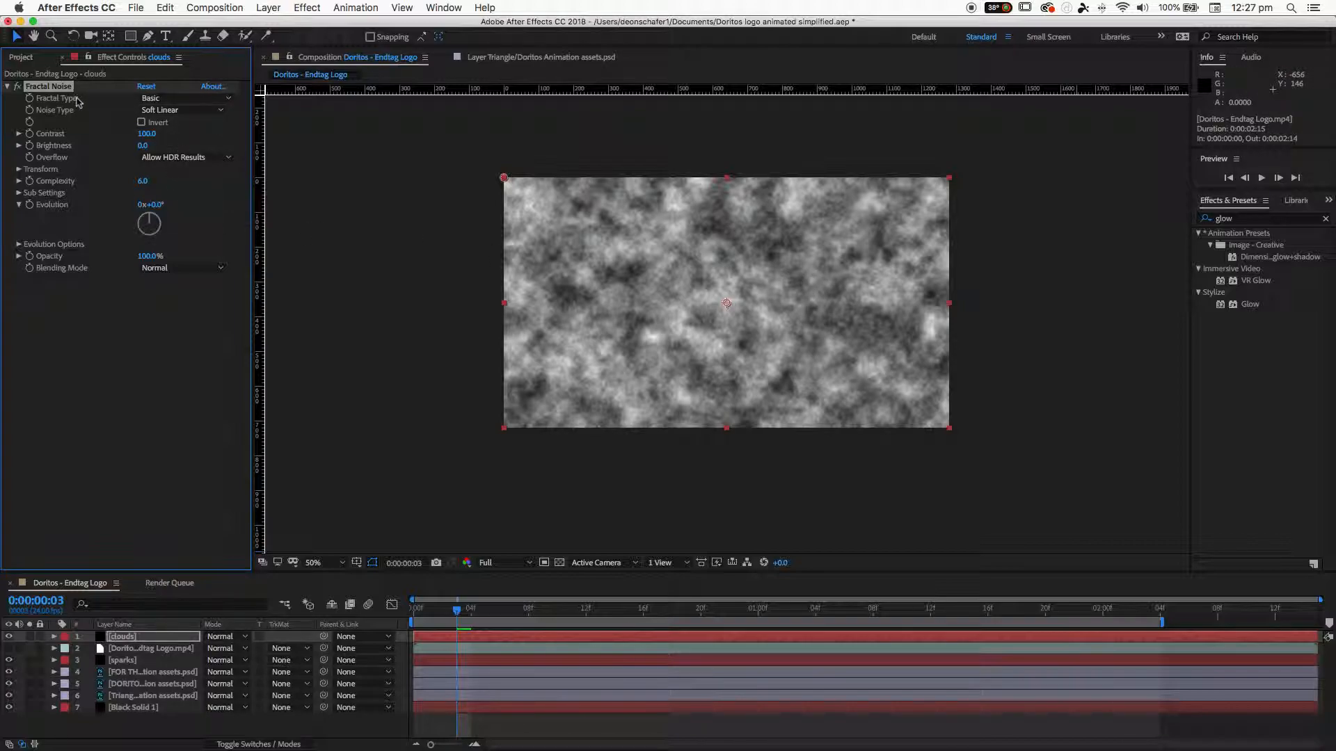
Step: Try the Turbulent Smooth, Dynamic and Swirly fractal types on the clouds noise, return to Basic, and toggle inversion on and off
click(163, 98)
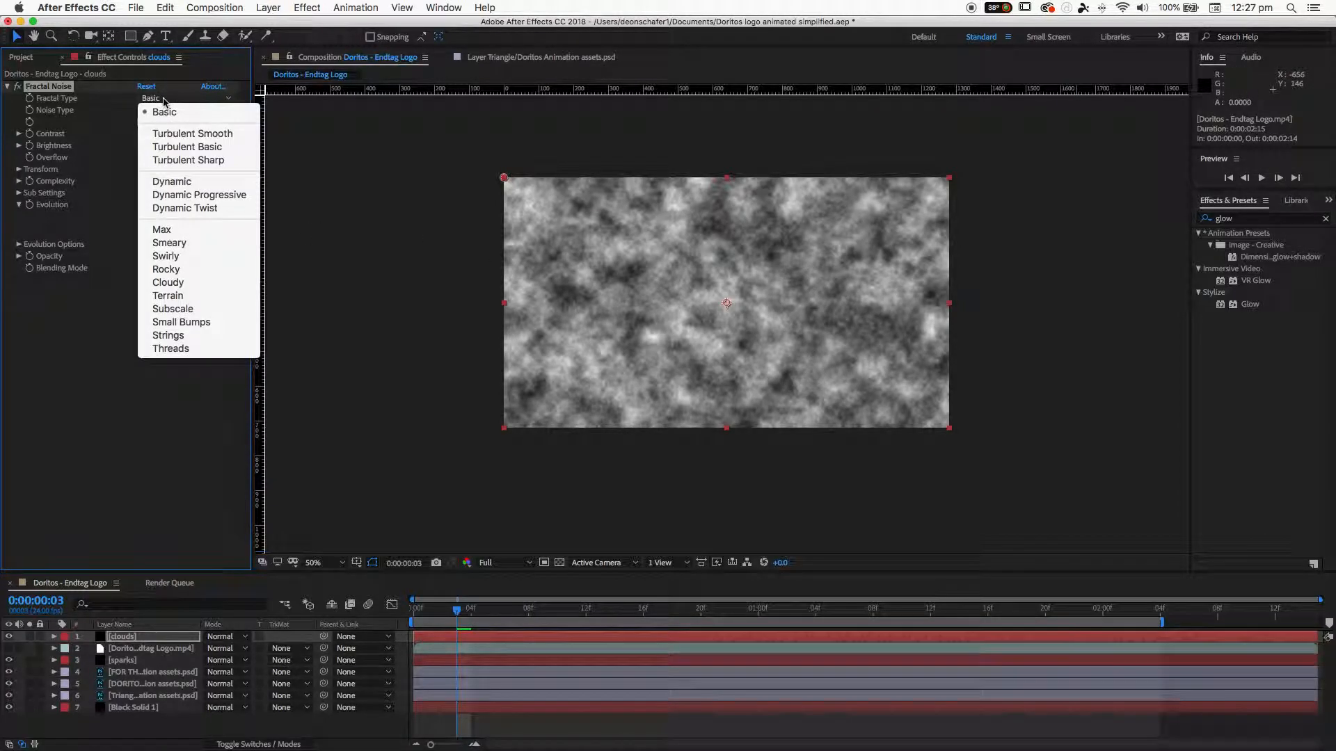
click(179, 134)
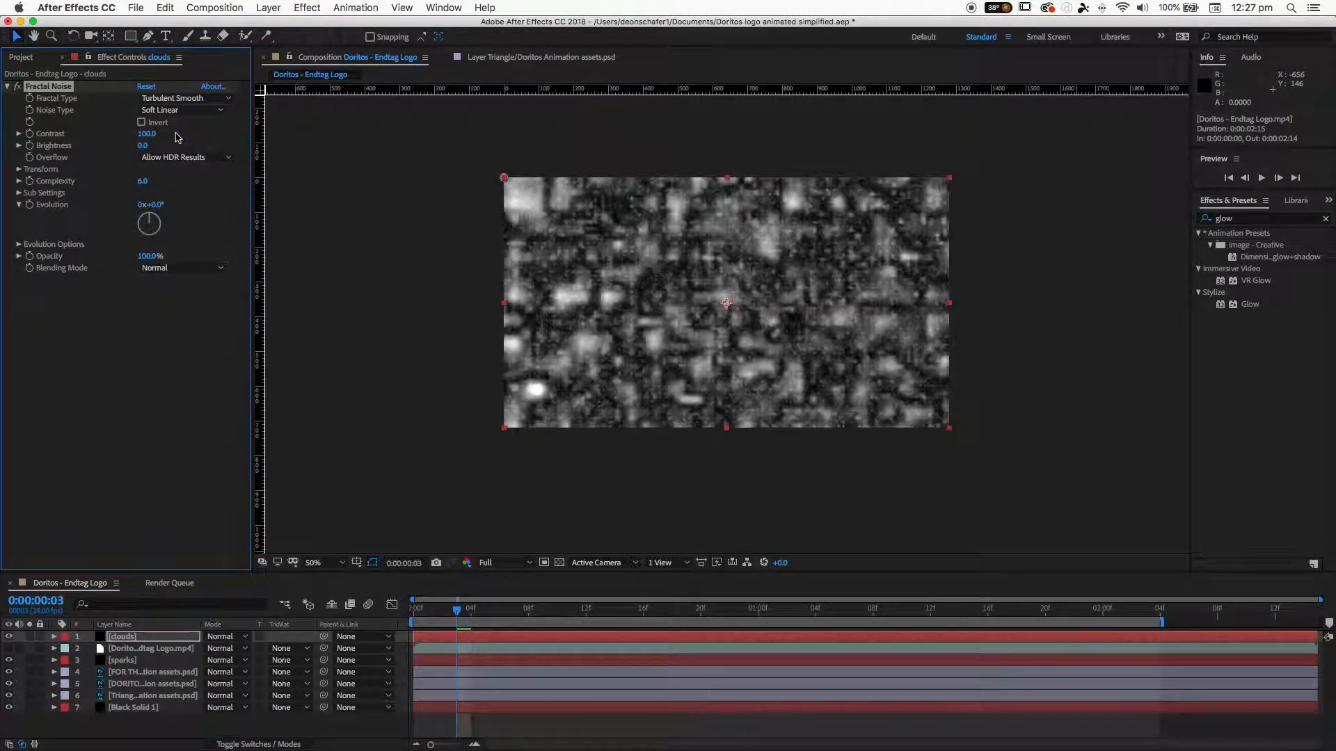
click(167, 99)
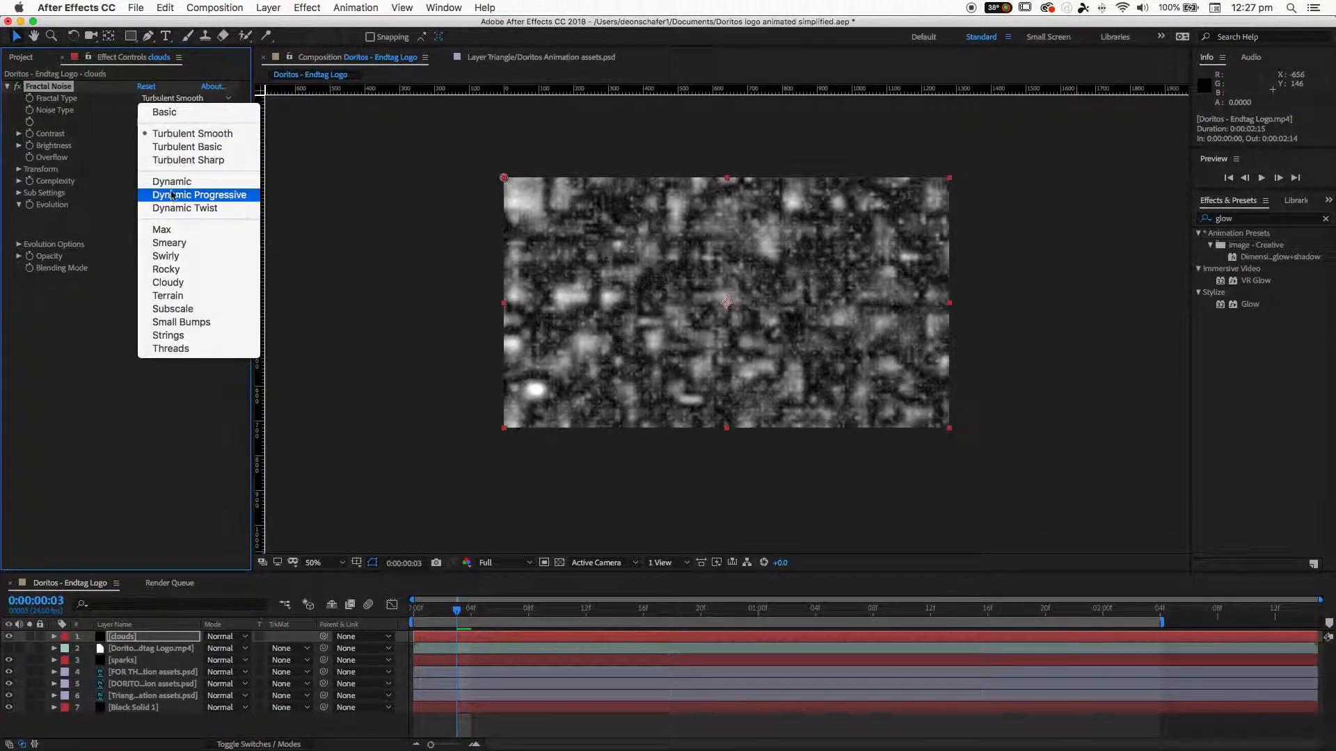
click(172, 182)
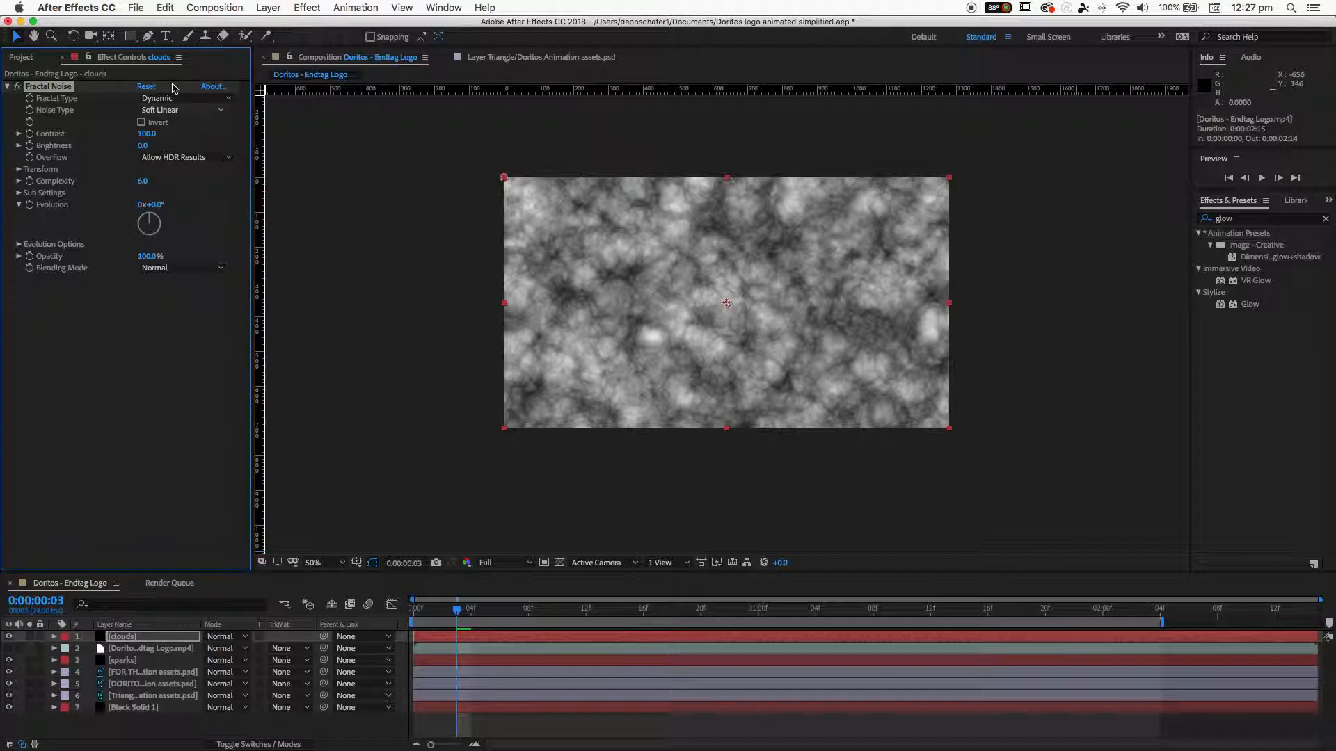
click(173, 98)
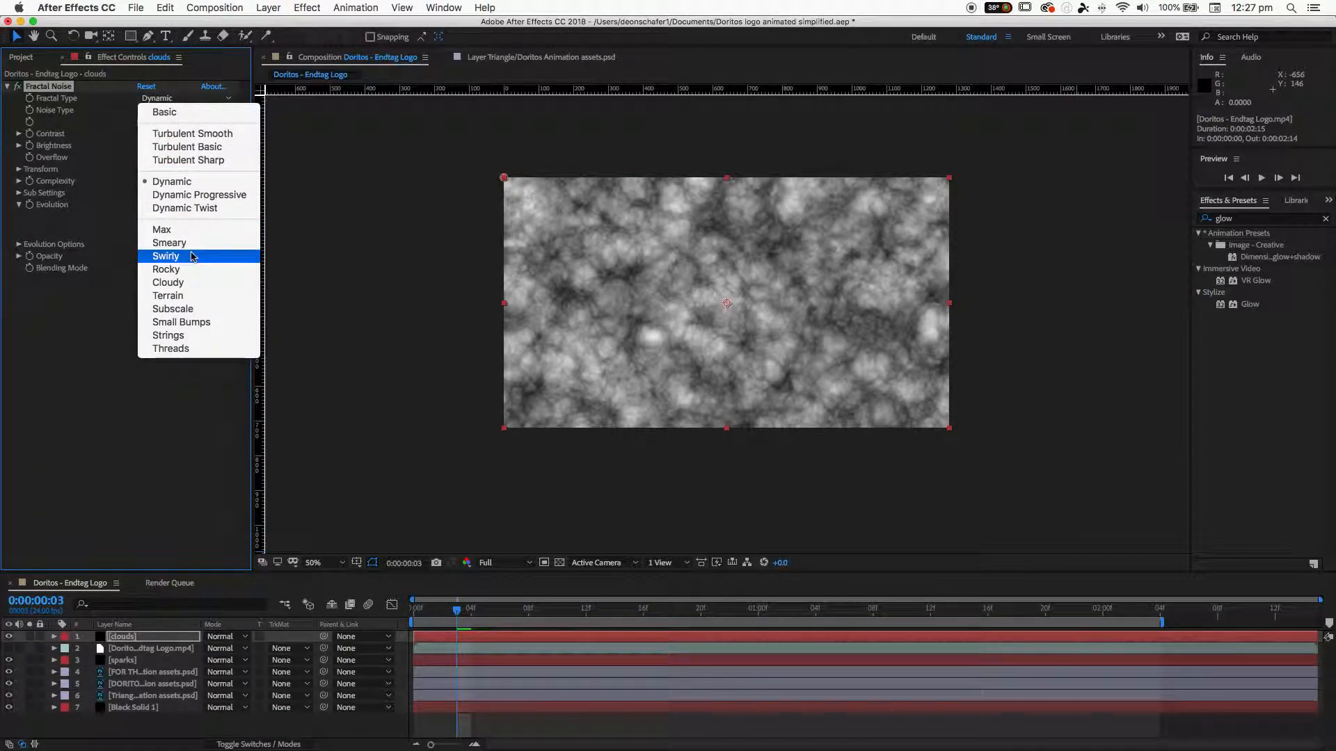
click(193, 257)
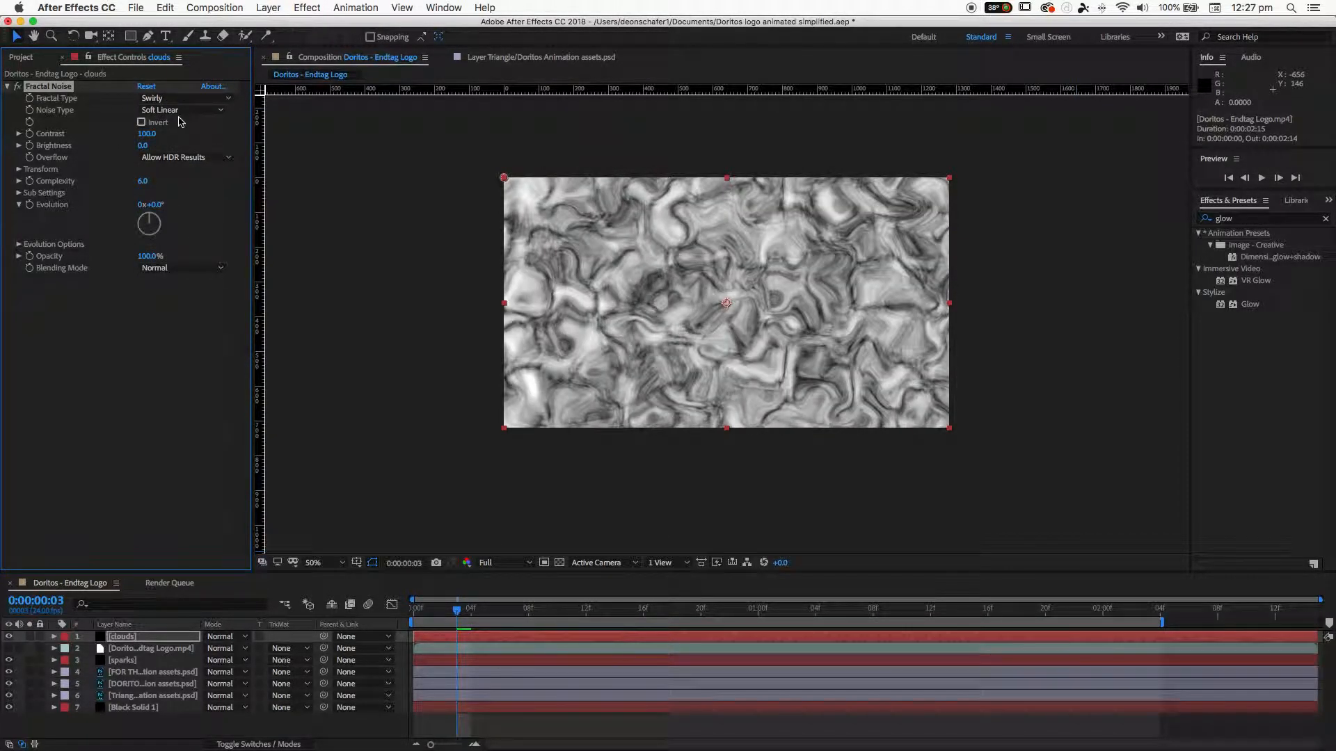
click(167, 98)
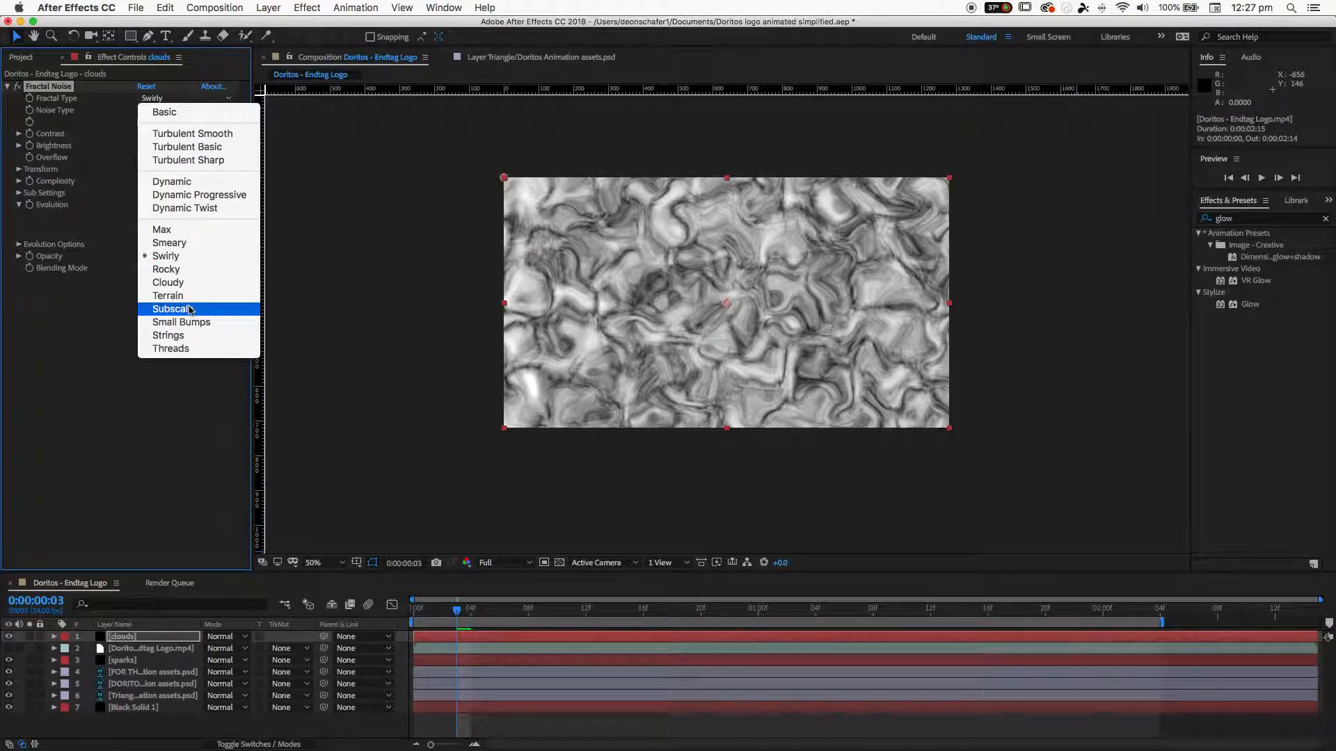
click(184, 114)
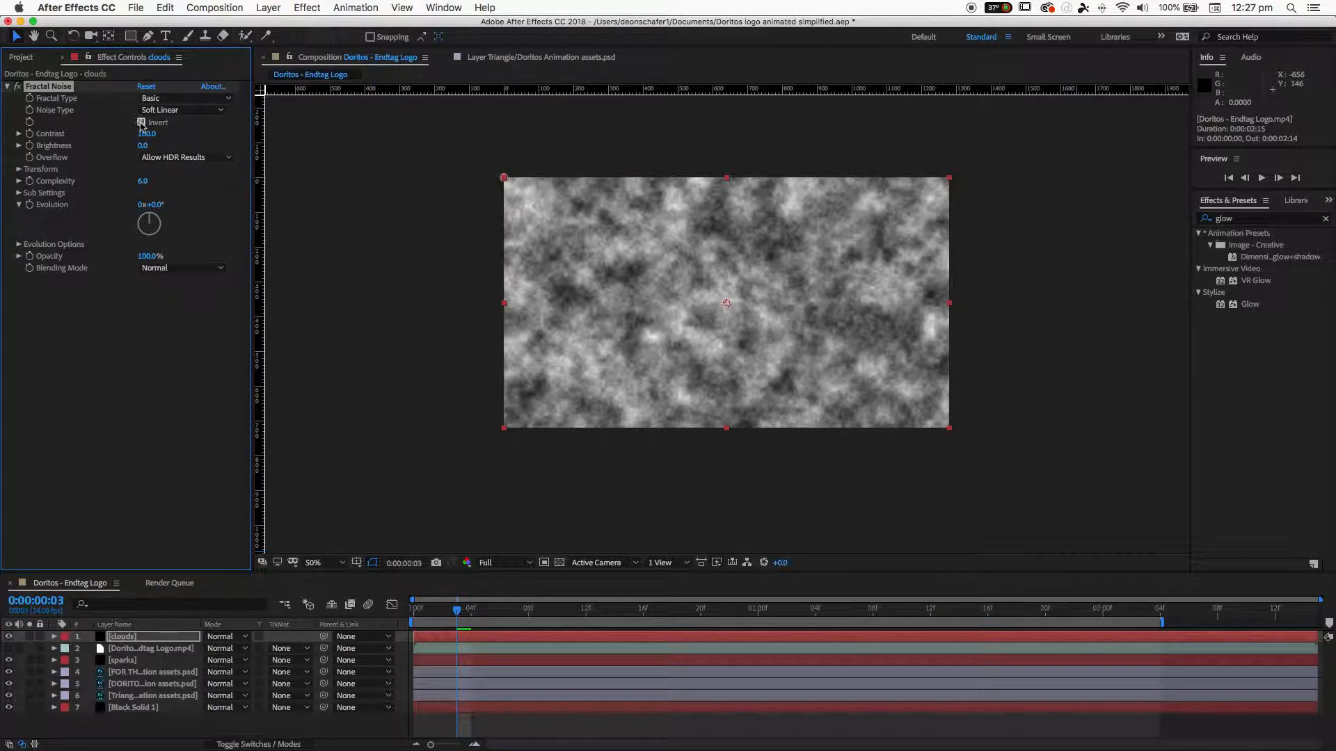
click(141, 123)
click(141, 122)
Step: Increase the Scale of the clouds layer's Fractal Noise to 242
click(19, 171)
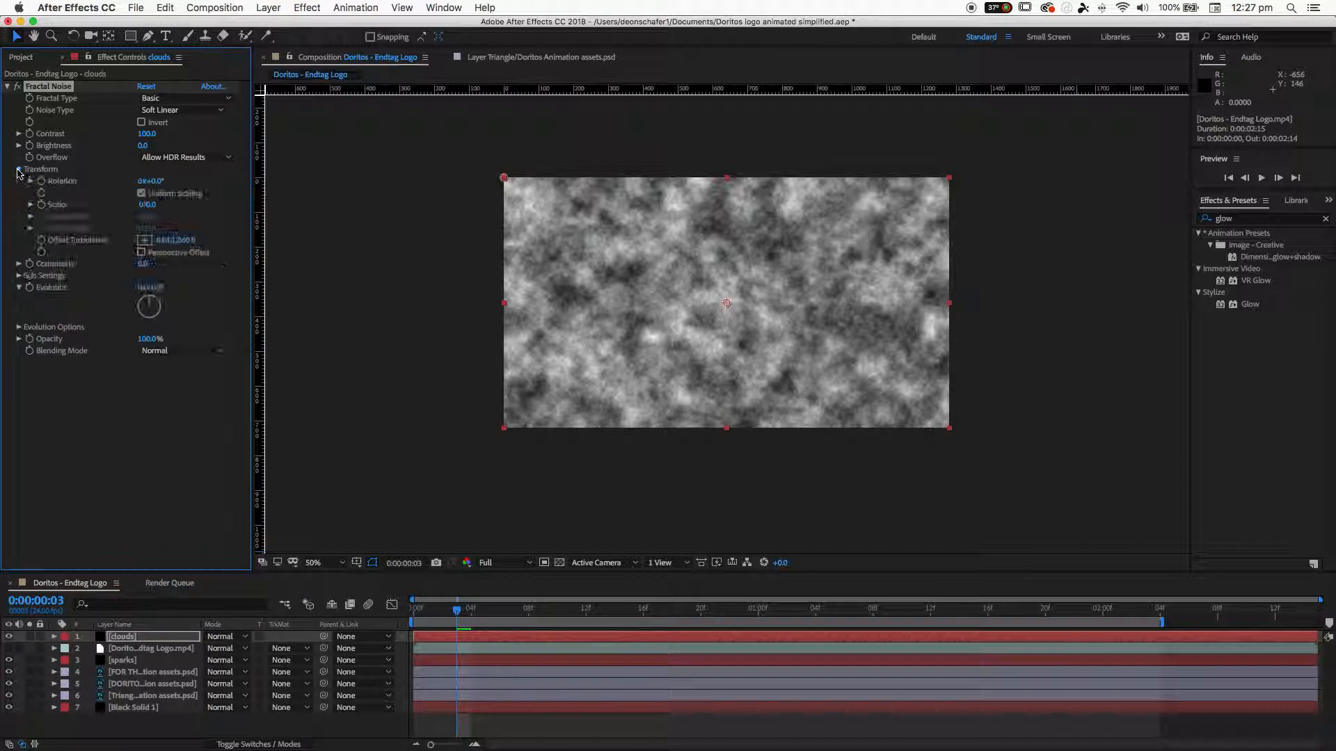
drag(152, 211, 221, 213)
click(148, 206)
text(207)
key(Return)
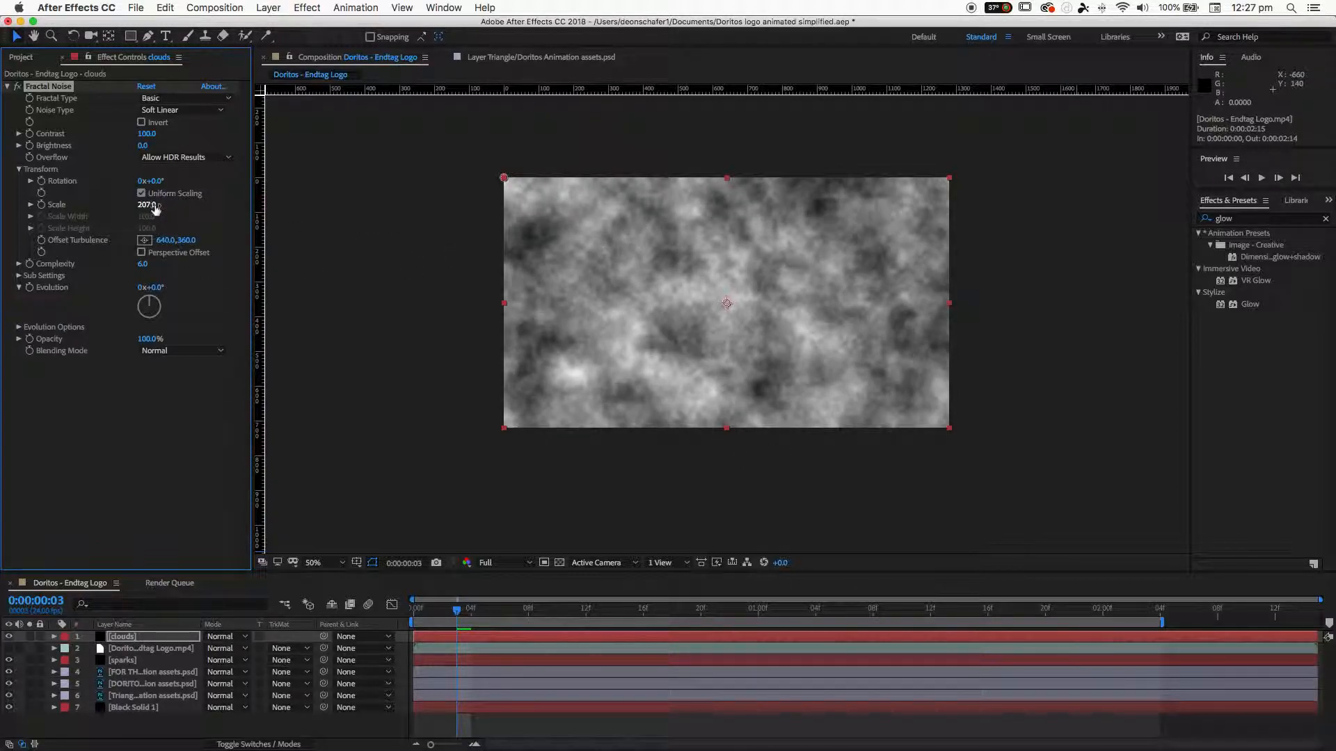
drag(154, 208, 185, 218)
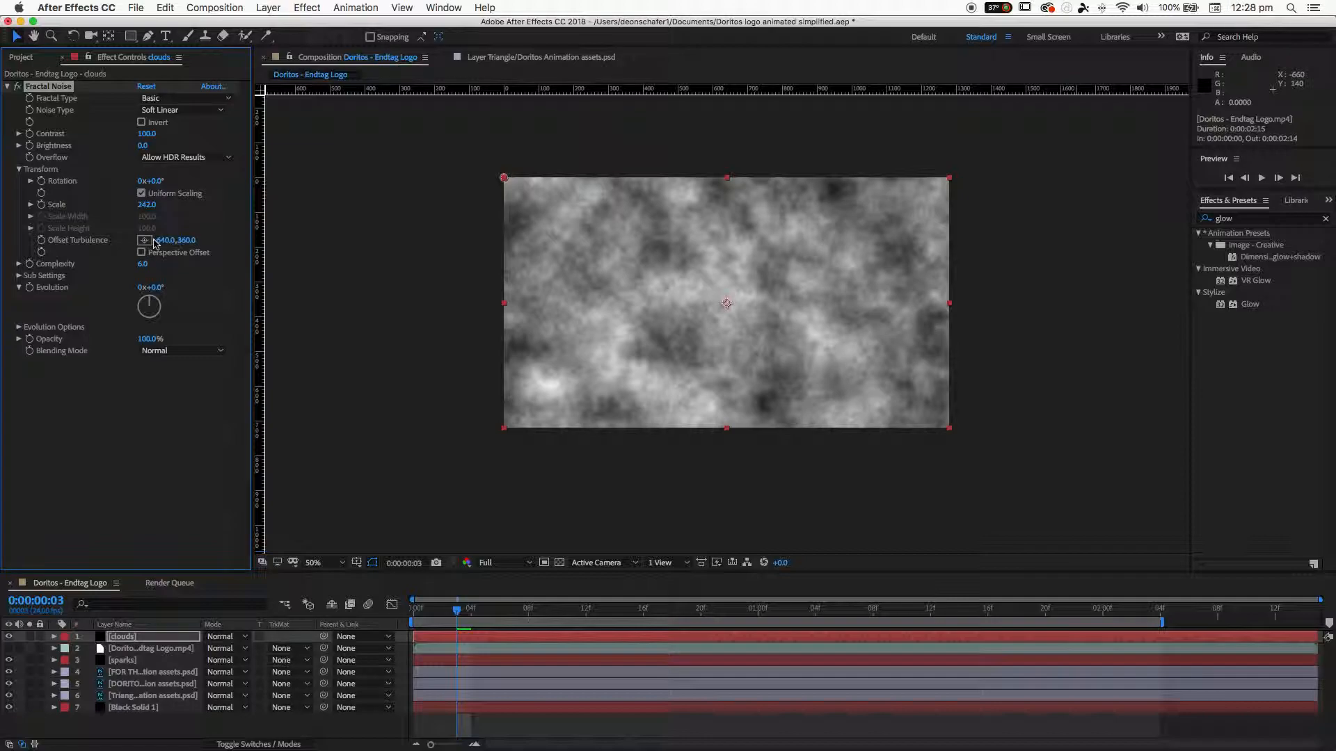
Step: Preview the clouds, return to the first frame, and keyframe the Fractal Noise Evolution at 1x+2.0°
key(space)
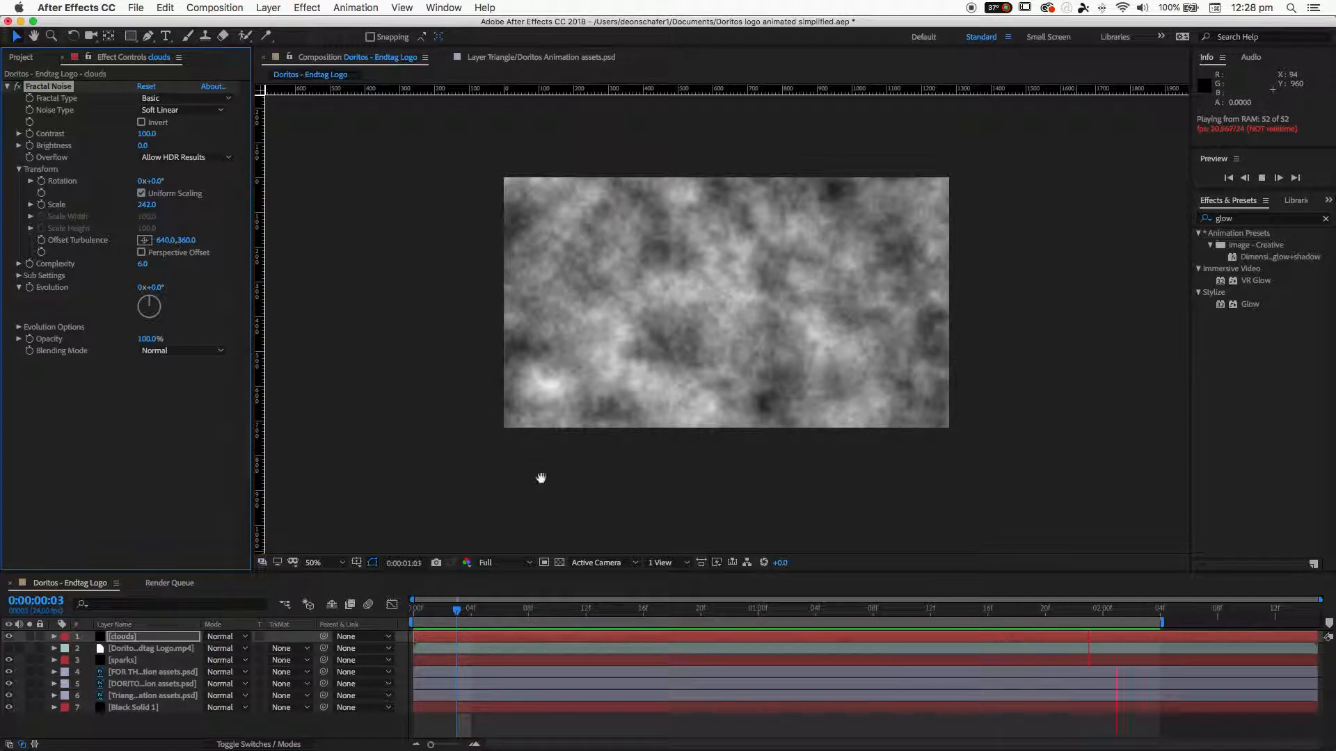
drag(521, 605, 413, 619)
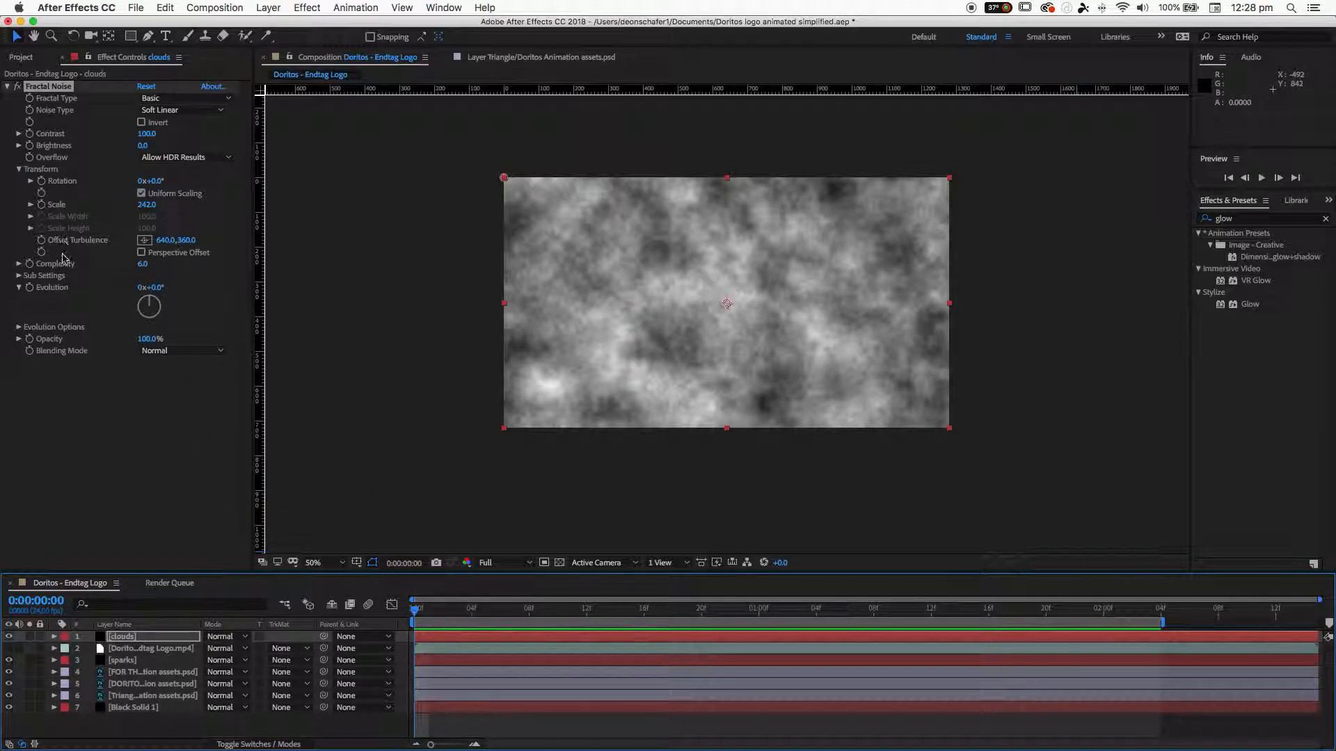
click(20, 169)
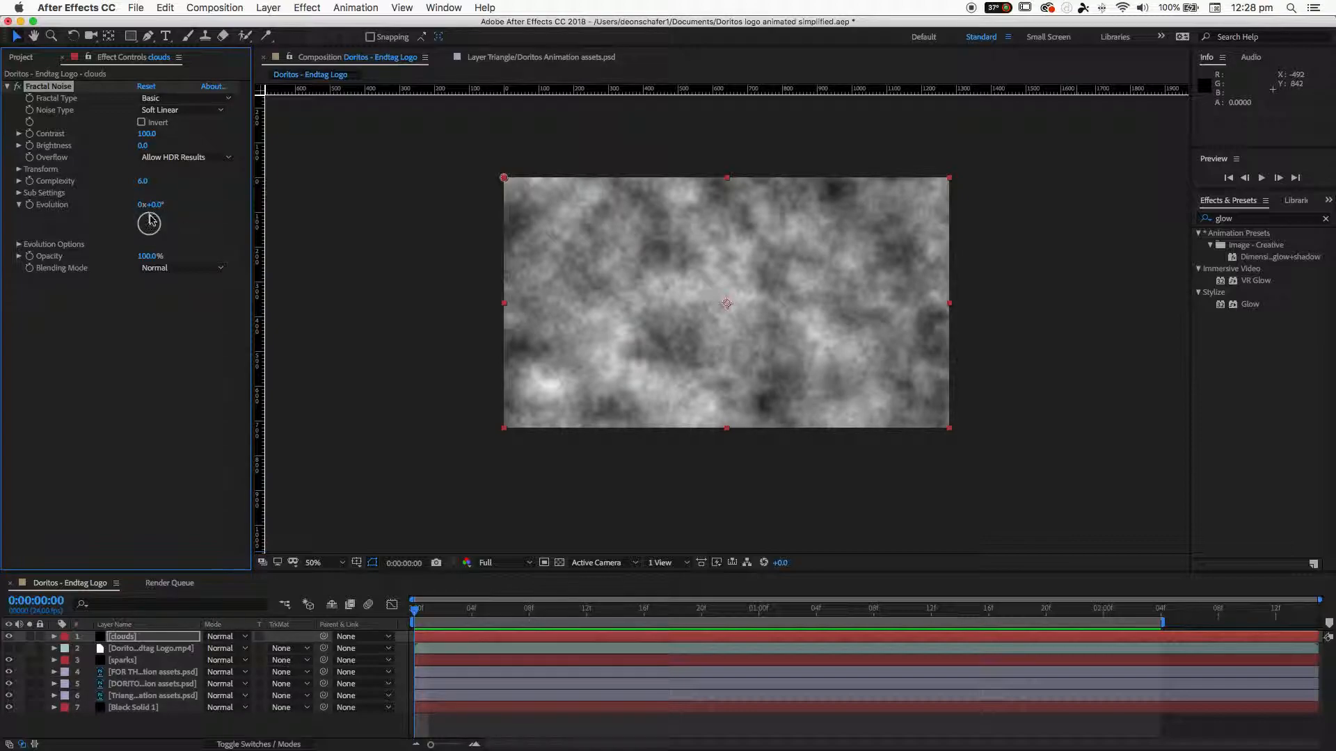
mouse_move(155, 221)
mouse_down()
mouse_move(150, 233)
mouse_move(151, 220)
mouse_up()
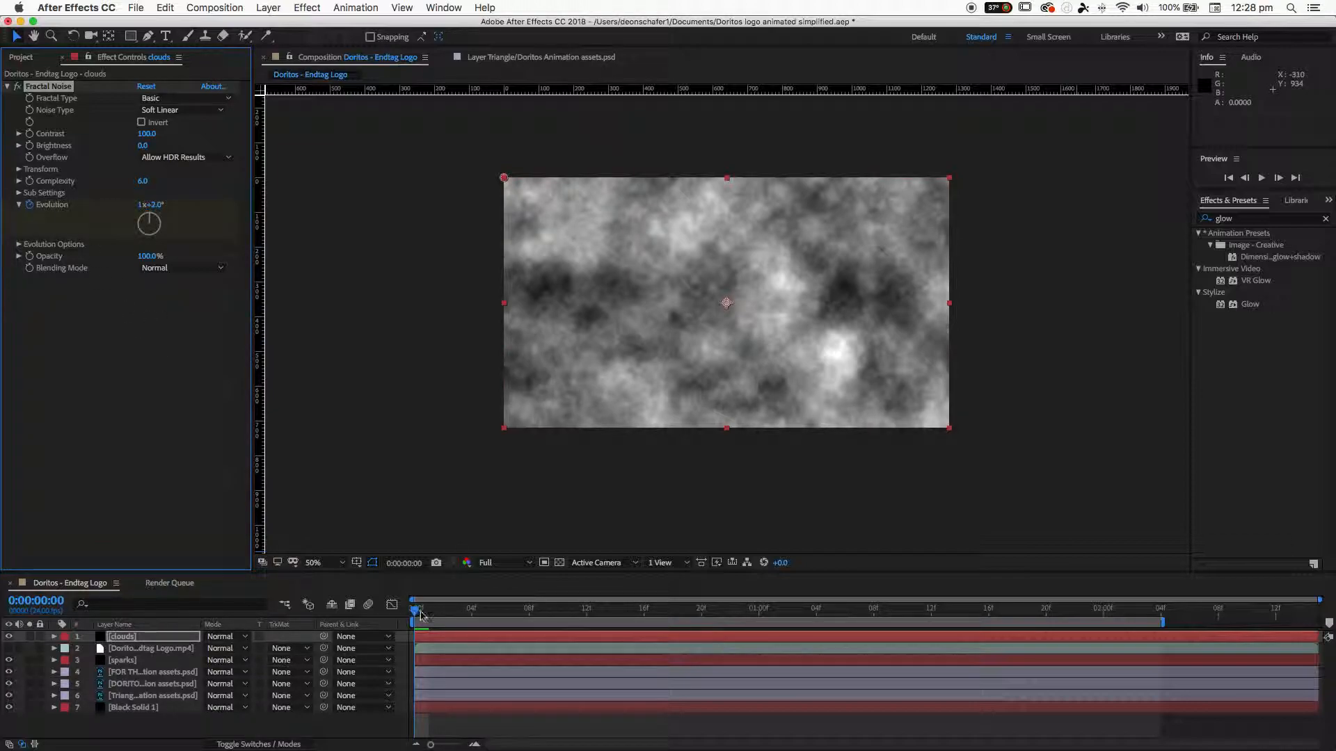
Step: Set the clouds' Evolution to 3x+2.0° at 0:00:02:14 and preview the moving noise
drag(421, 614, 1319, 607)
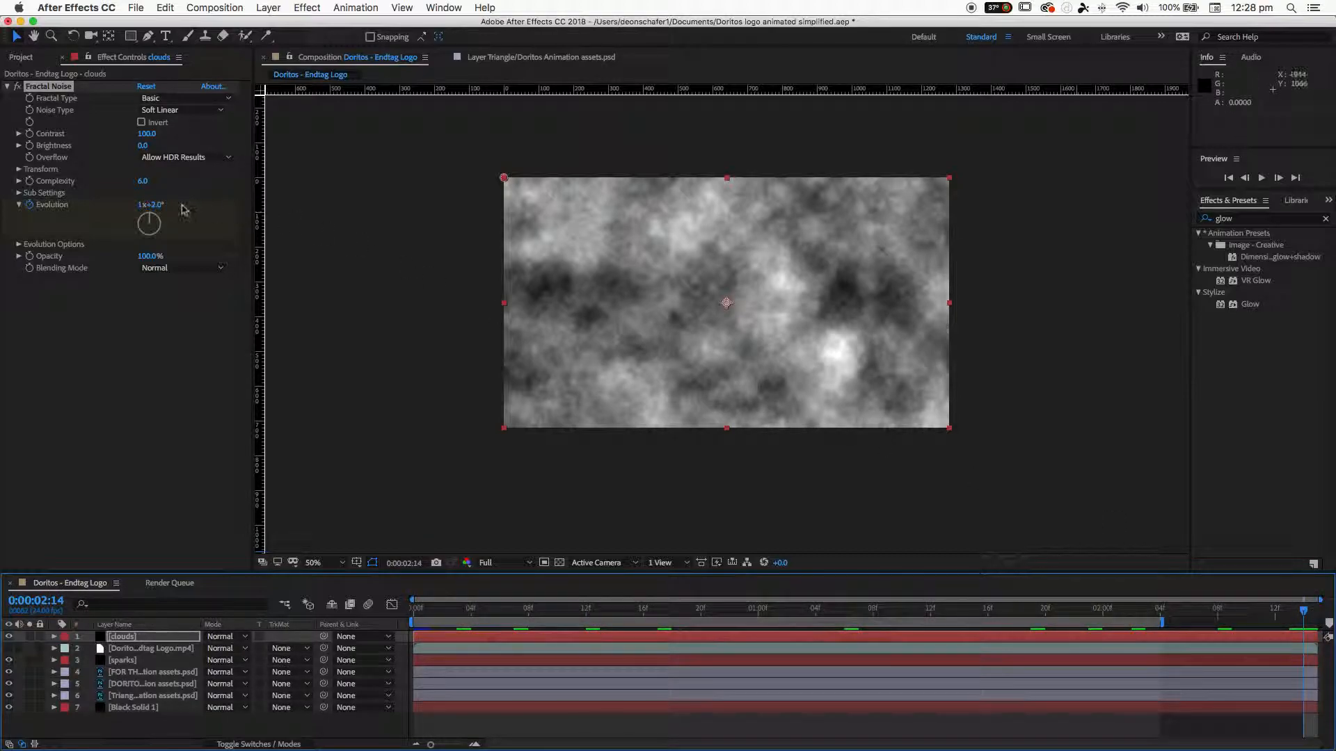
click(142, 212)
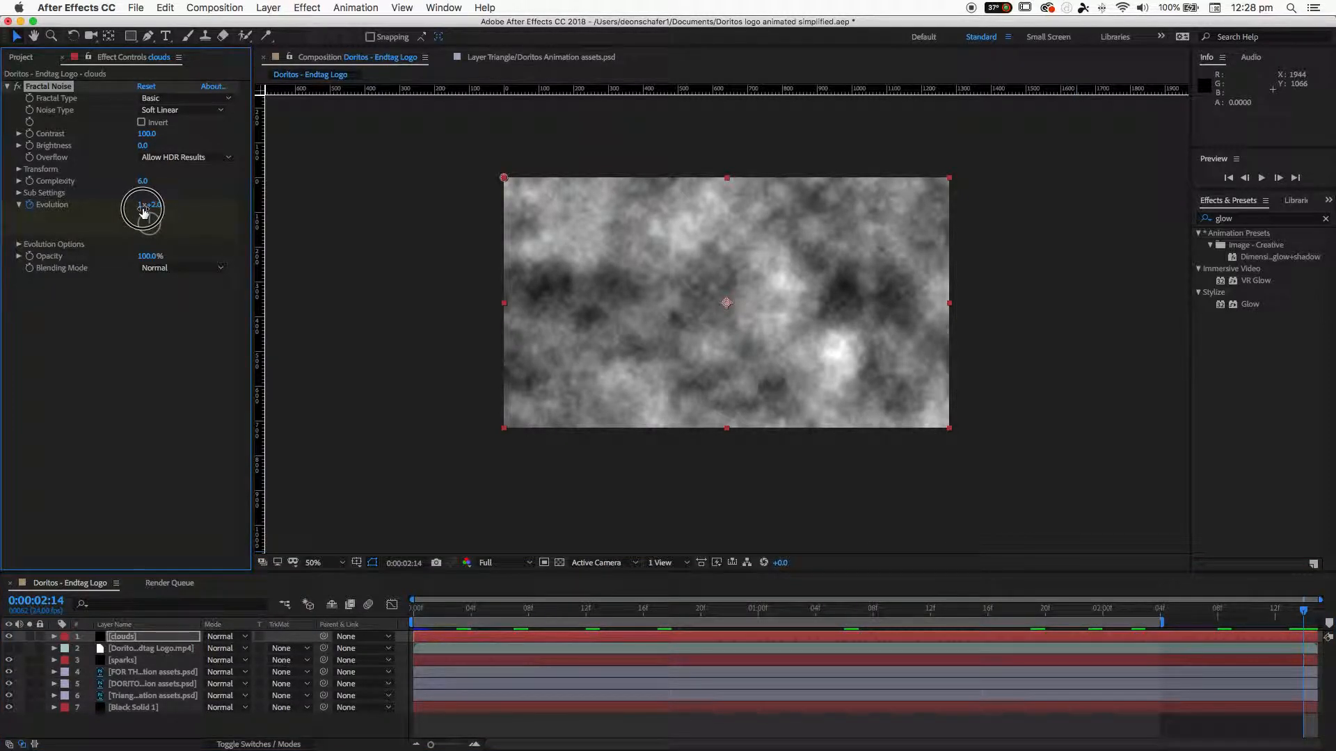
drag(145, 211, 144, 211)
click(141, 206)
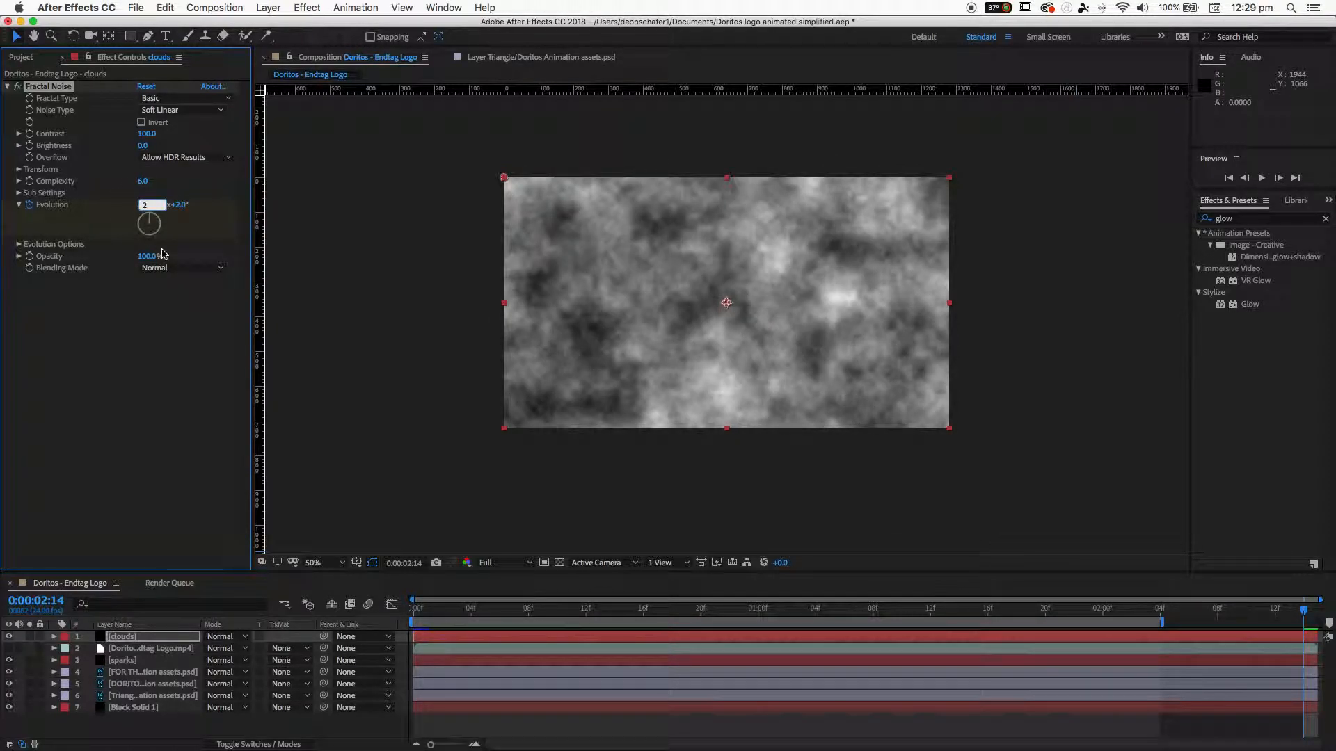
click(194, 233)
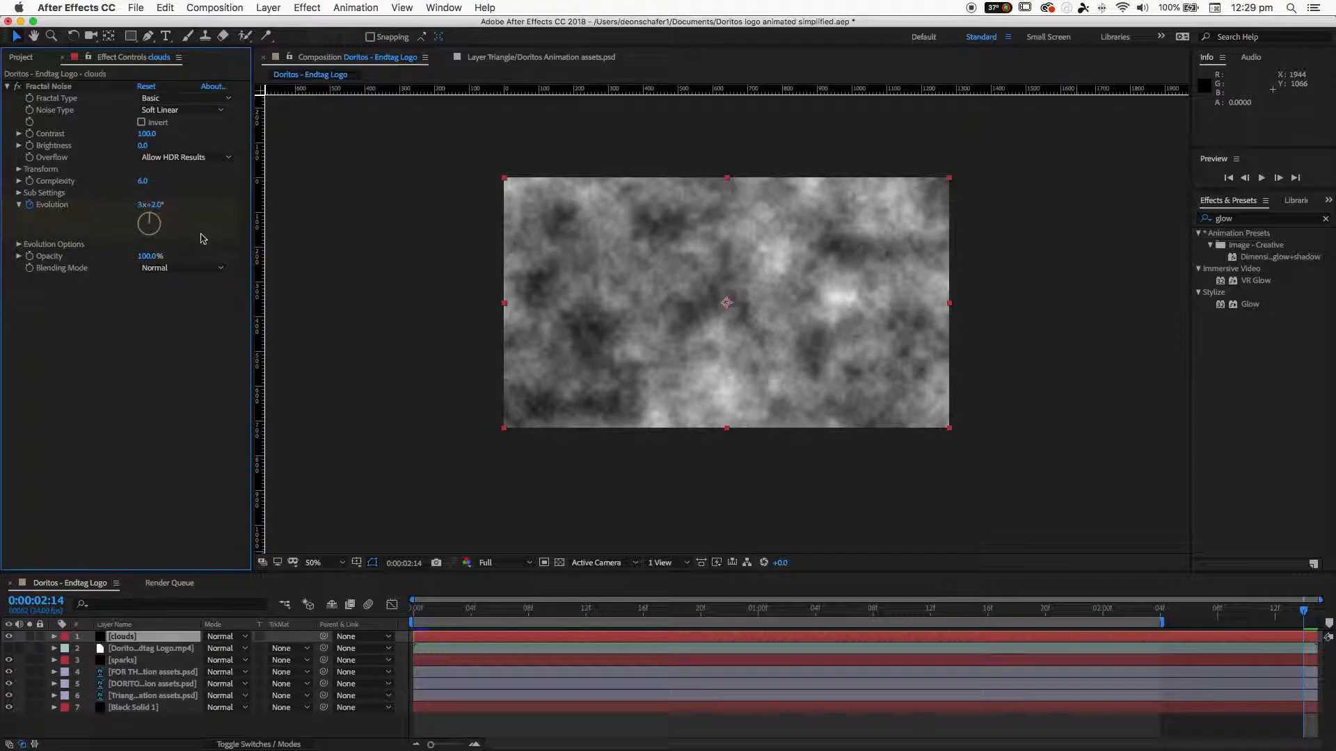
drag(504, 603, 615, 609)
key(space)
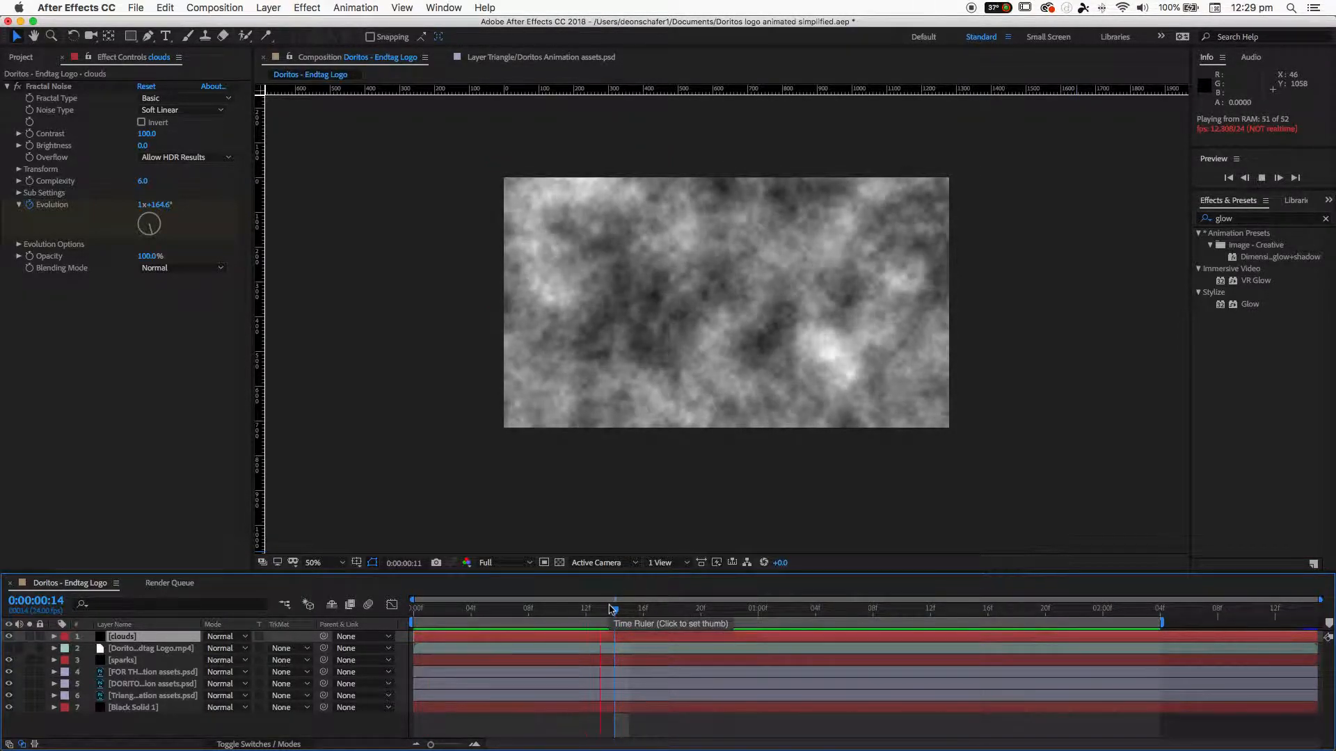
key(space)
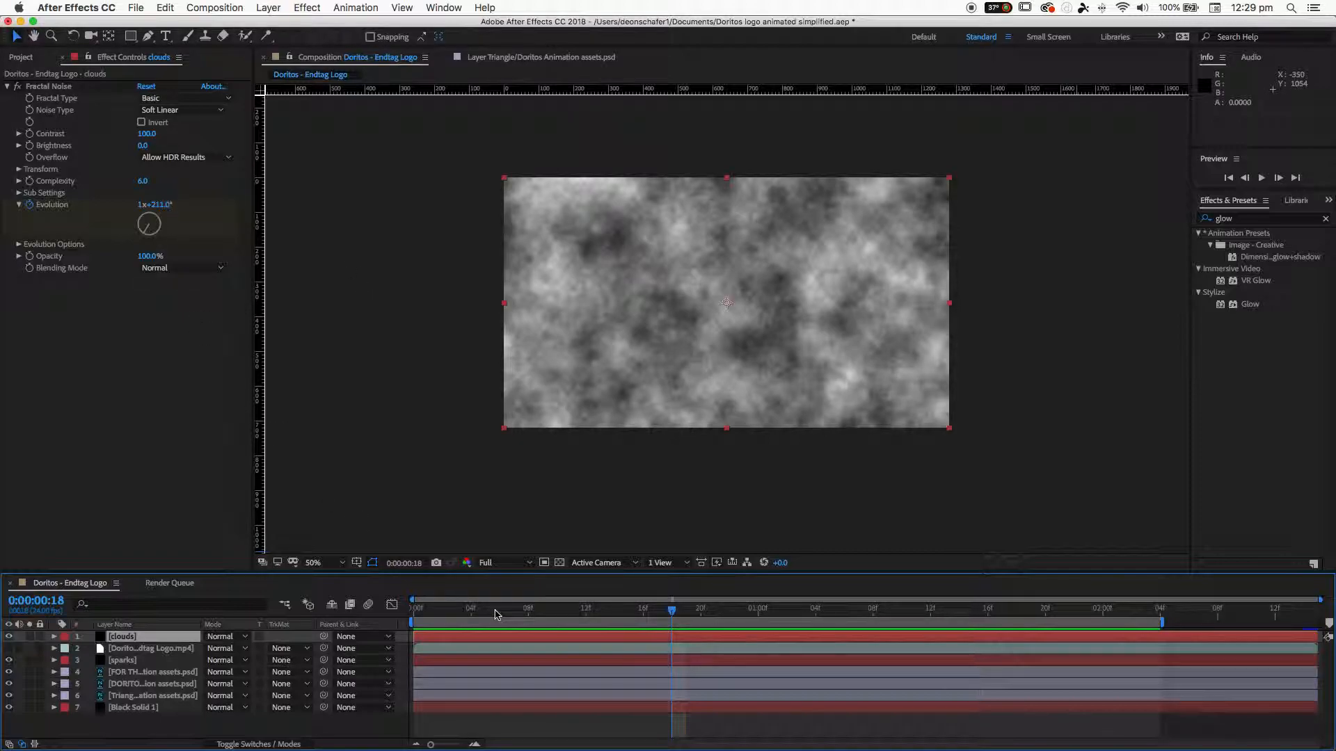
Step: Set the clouds' Evolution keyframe at the first frame to 0x+0.0°
drag(490, 611, 385, 619)
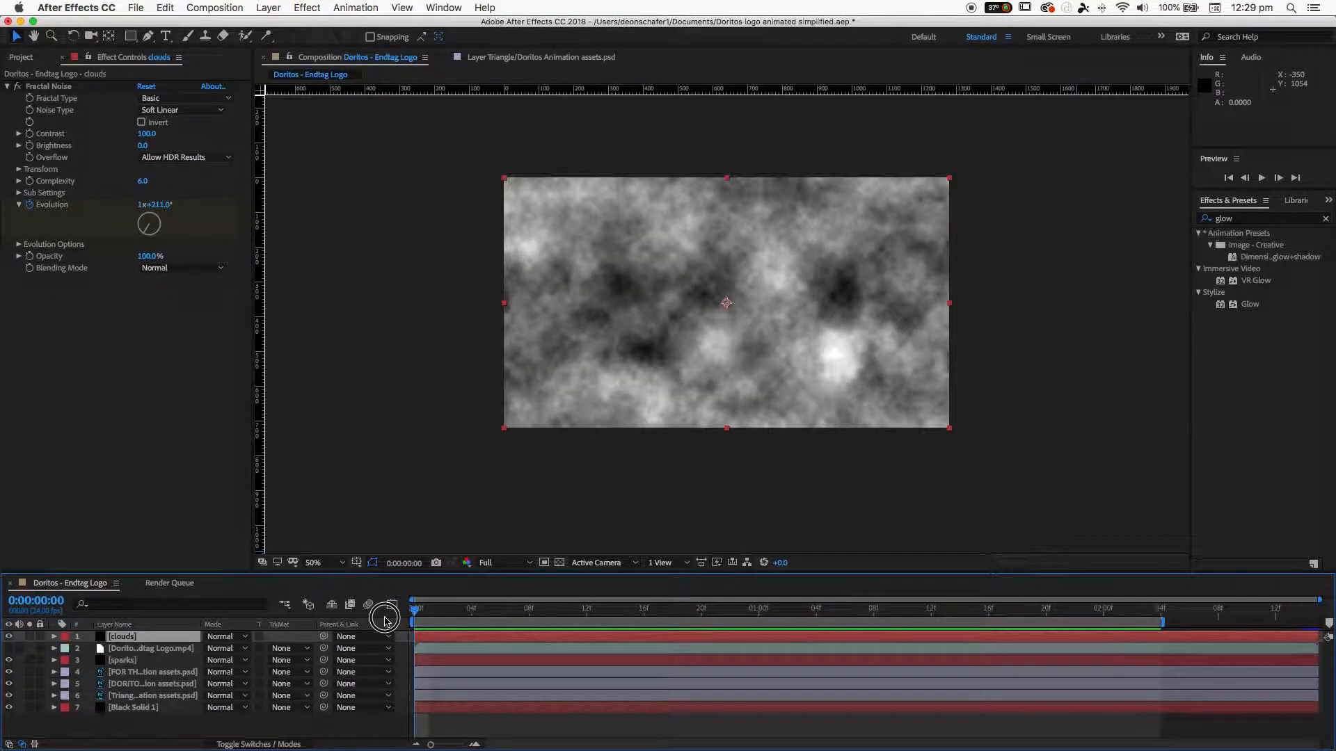
click(142, 205)
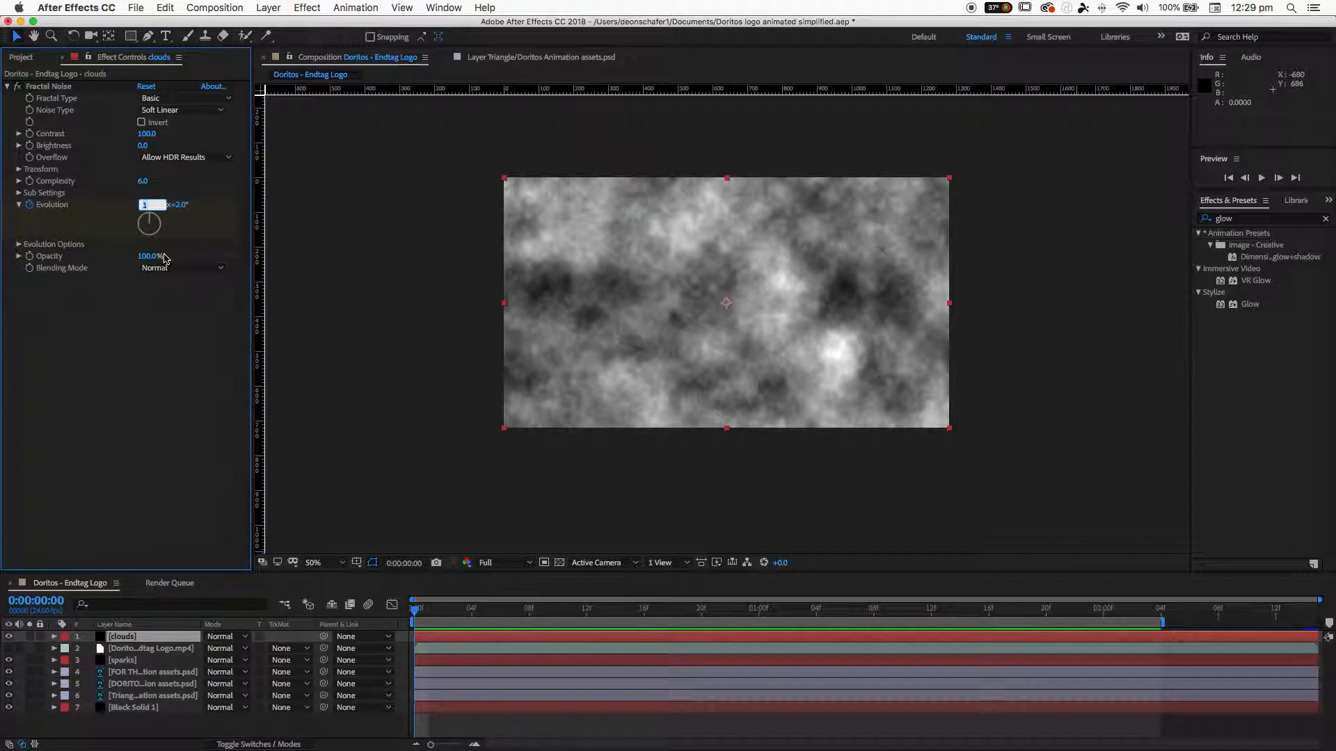
key(Return)
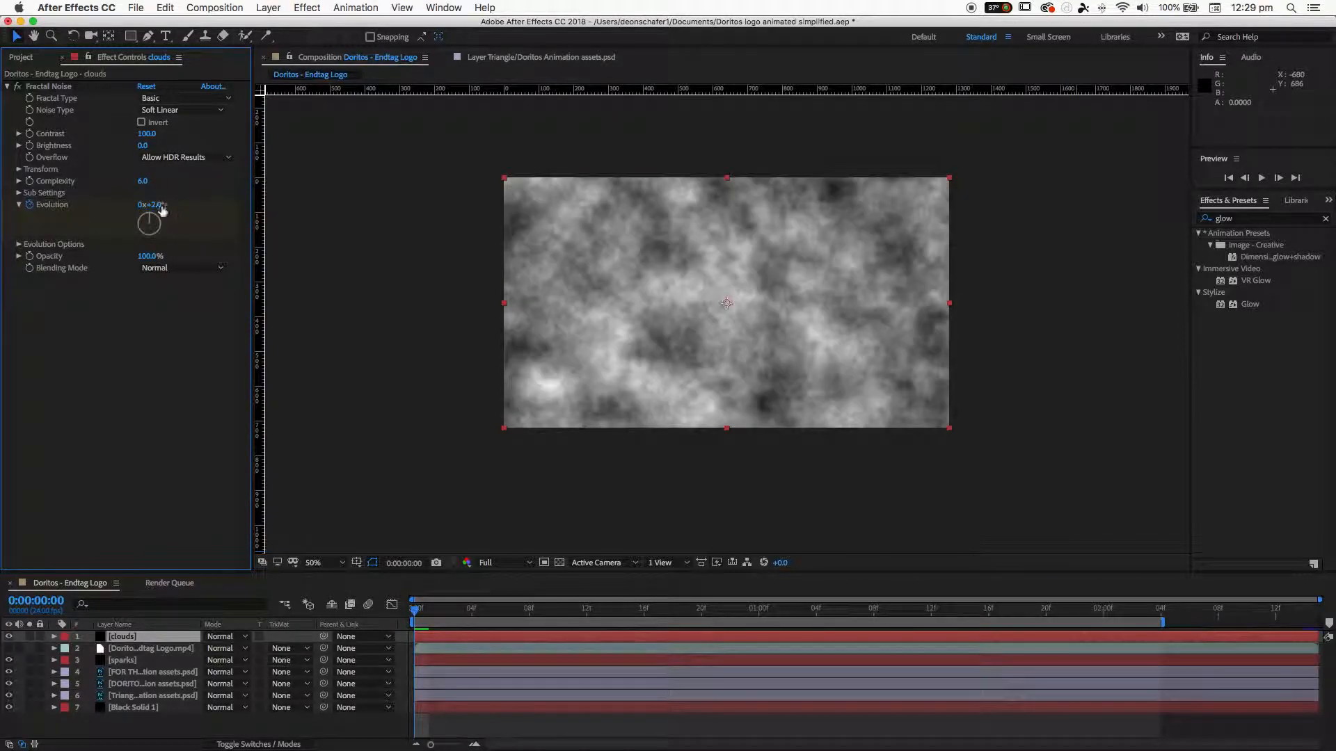
click(150, 207)
text(0)
click(166, 287)
Step: Change the clouds' Evolution keyframe at 0:00:02:14 to 2x+0.0° and preview the animation
drag(438, 614, 1335, 570)
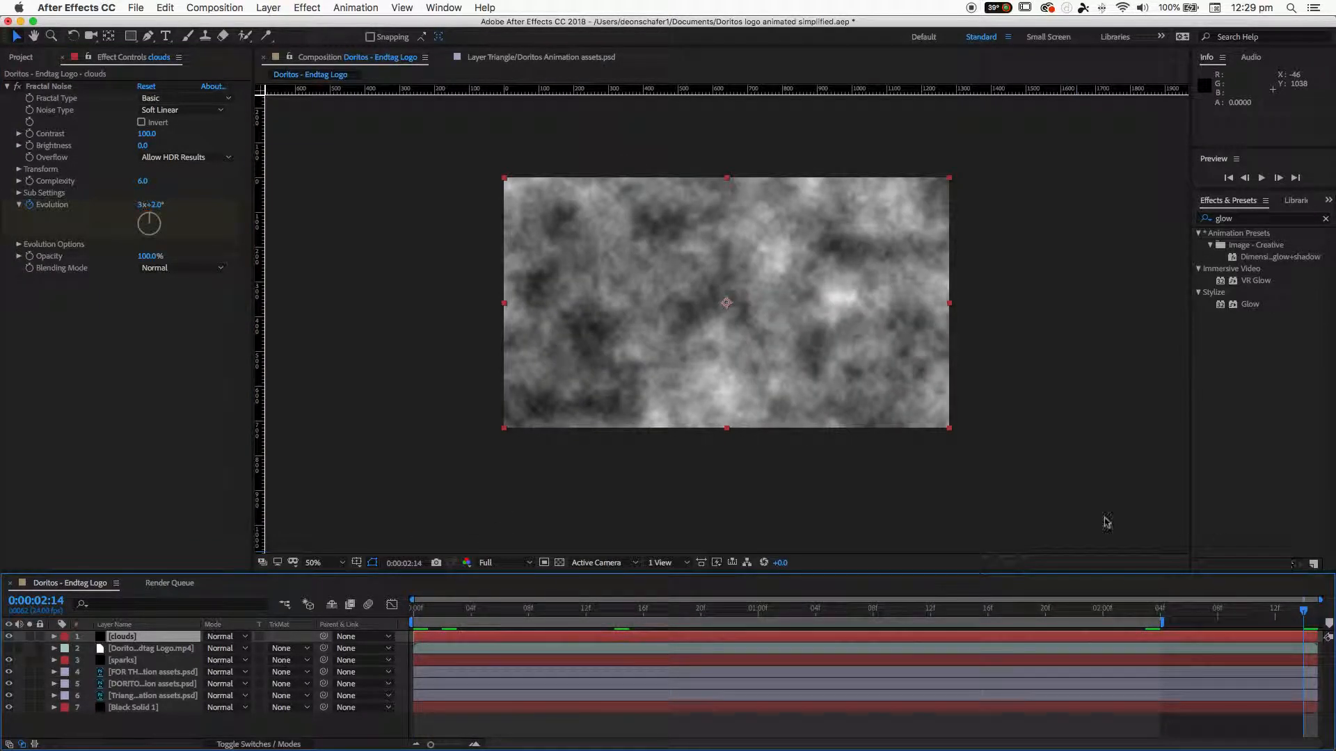
click(142, 206)
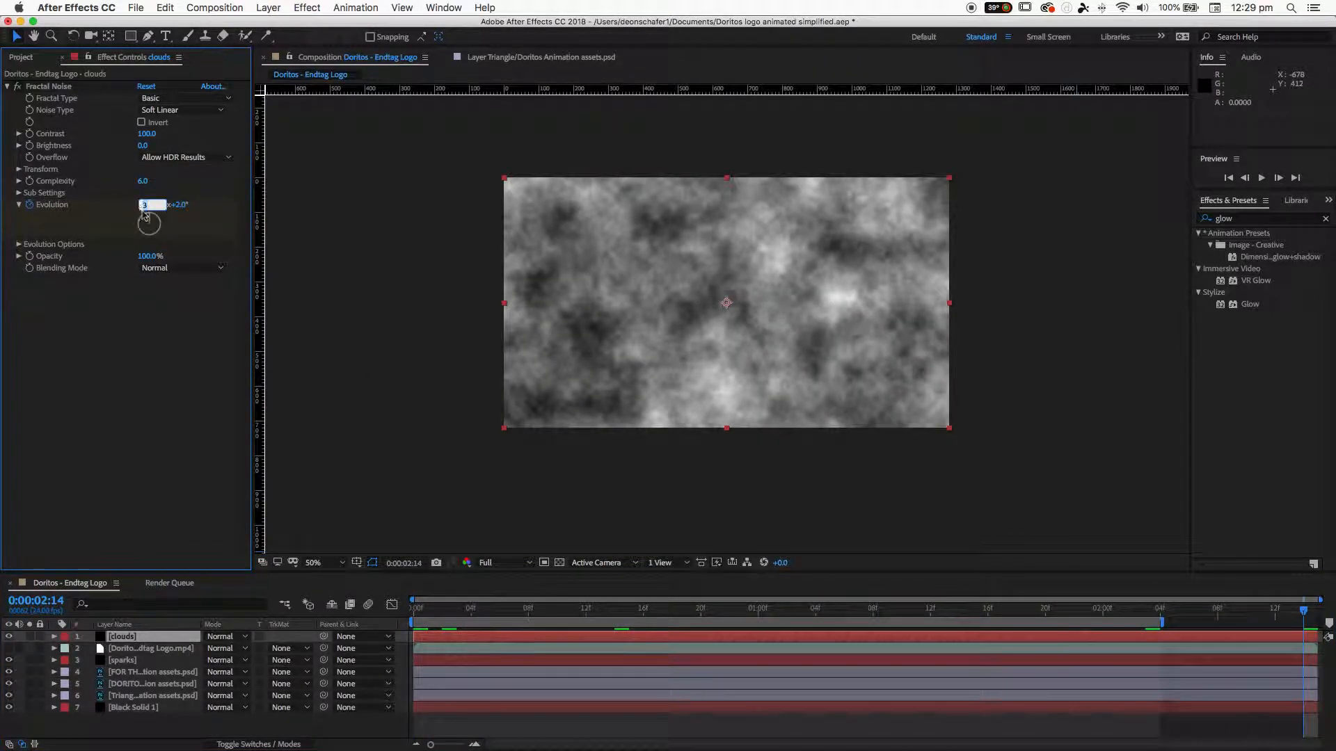
text(2)
key(Return)
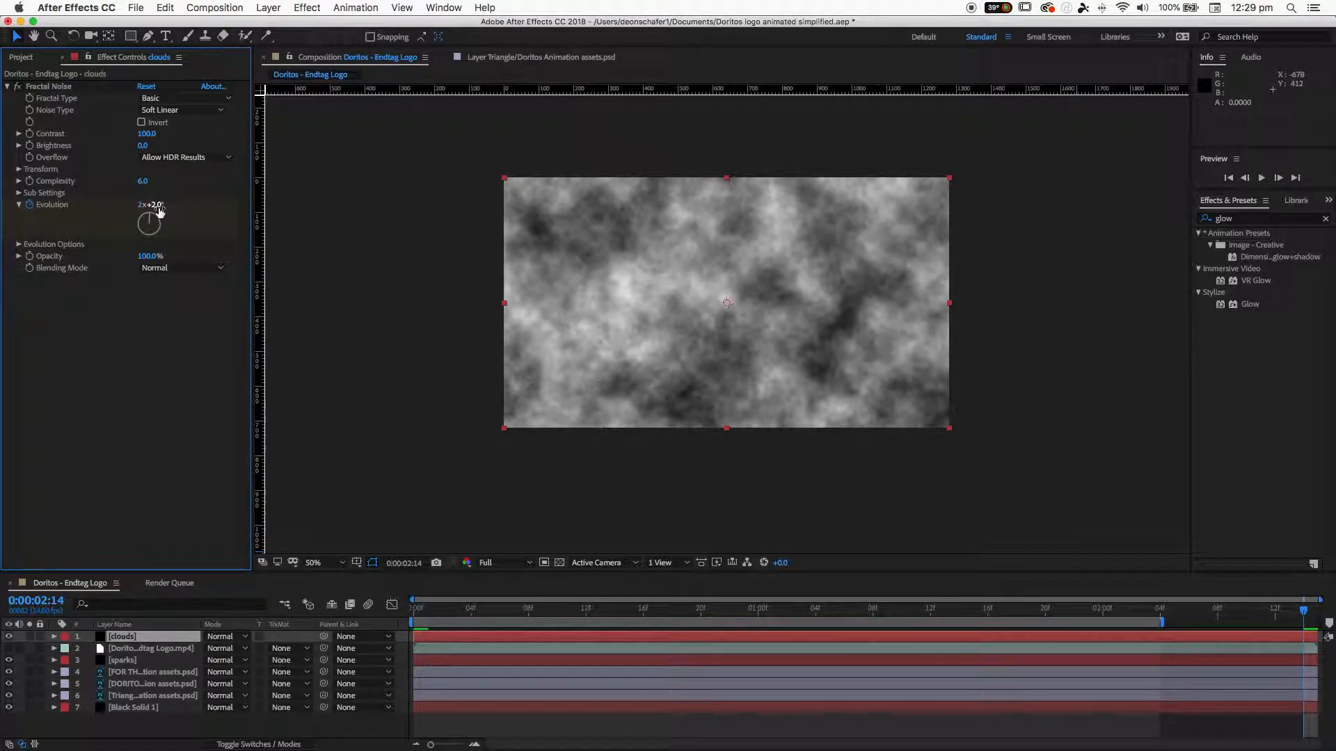
text(0)
key(Return)
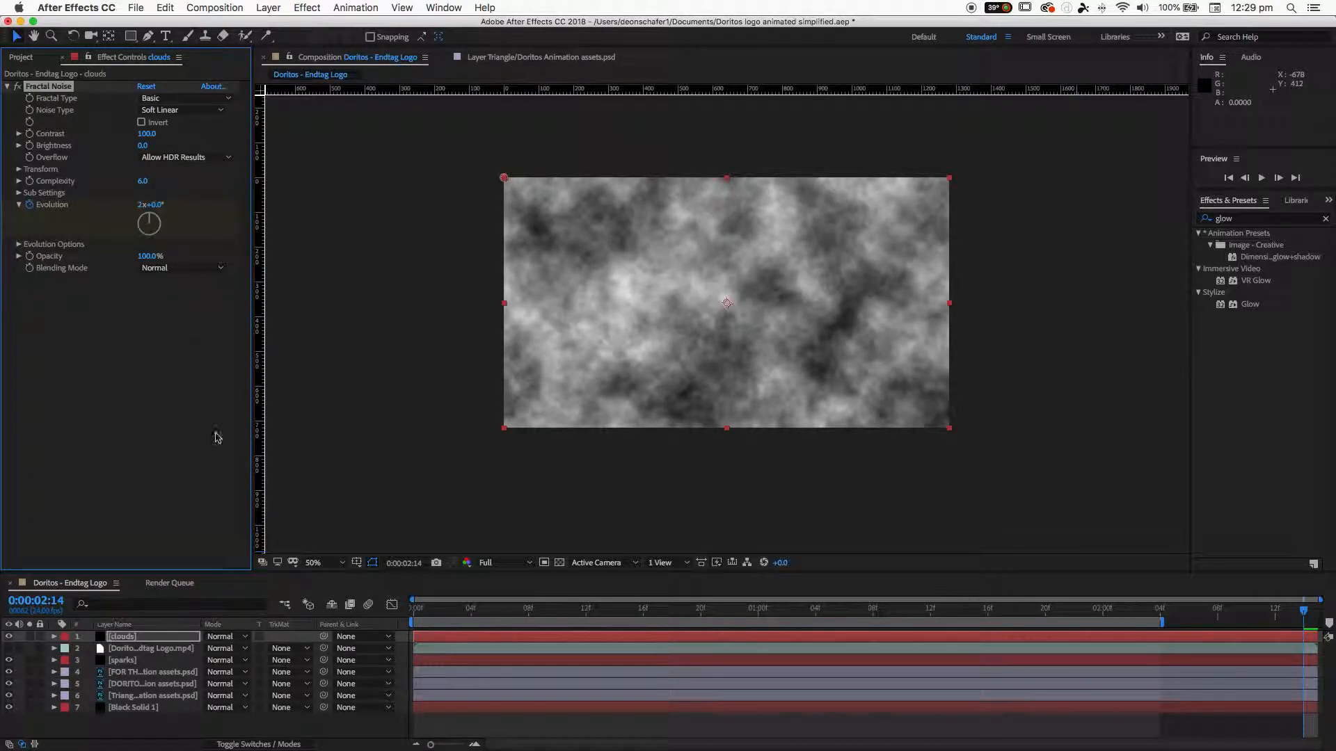
key(space)
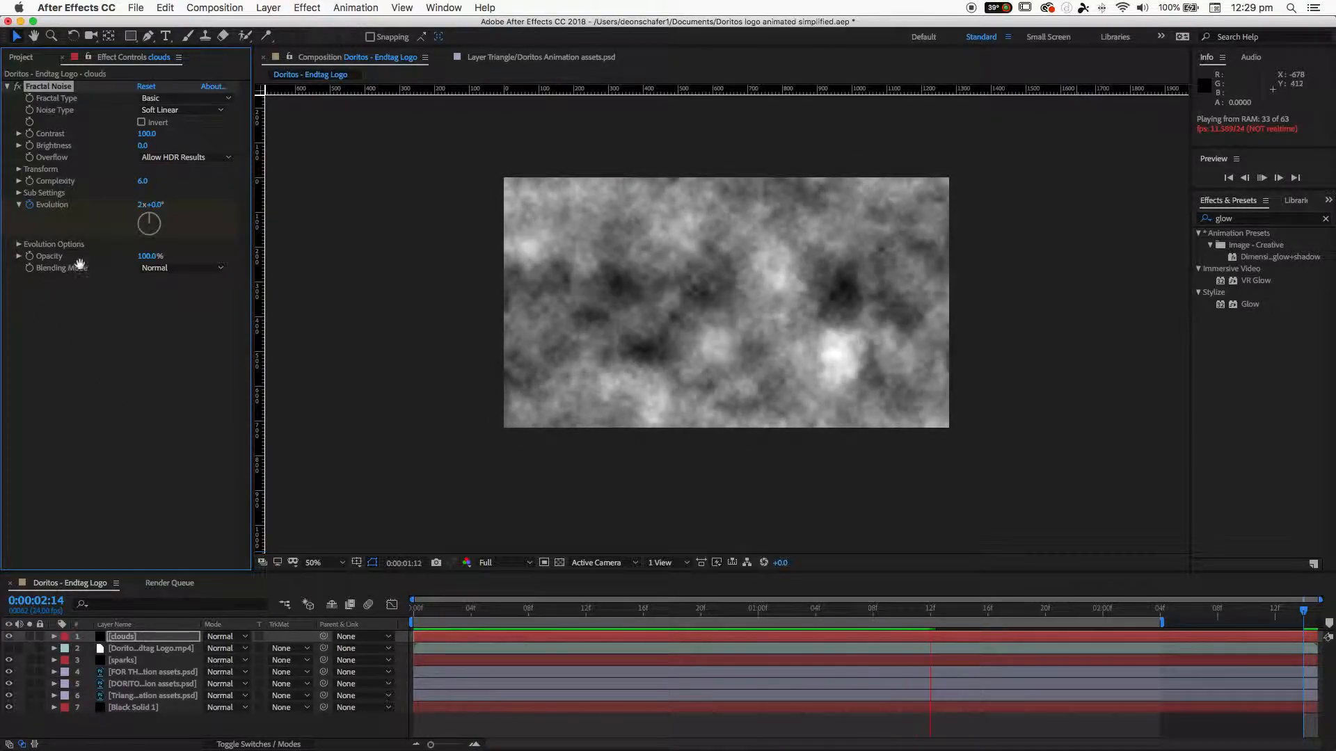
key(space)
Step: Slow the cloud movement by setting Evolution at 0:00:02:14 to 1x+0.0°, and preview the result
drag(959, 617, 1327, 611)
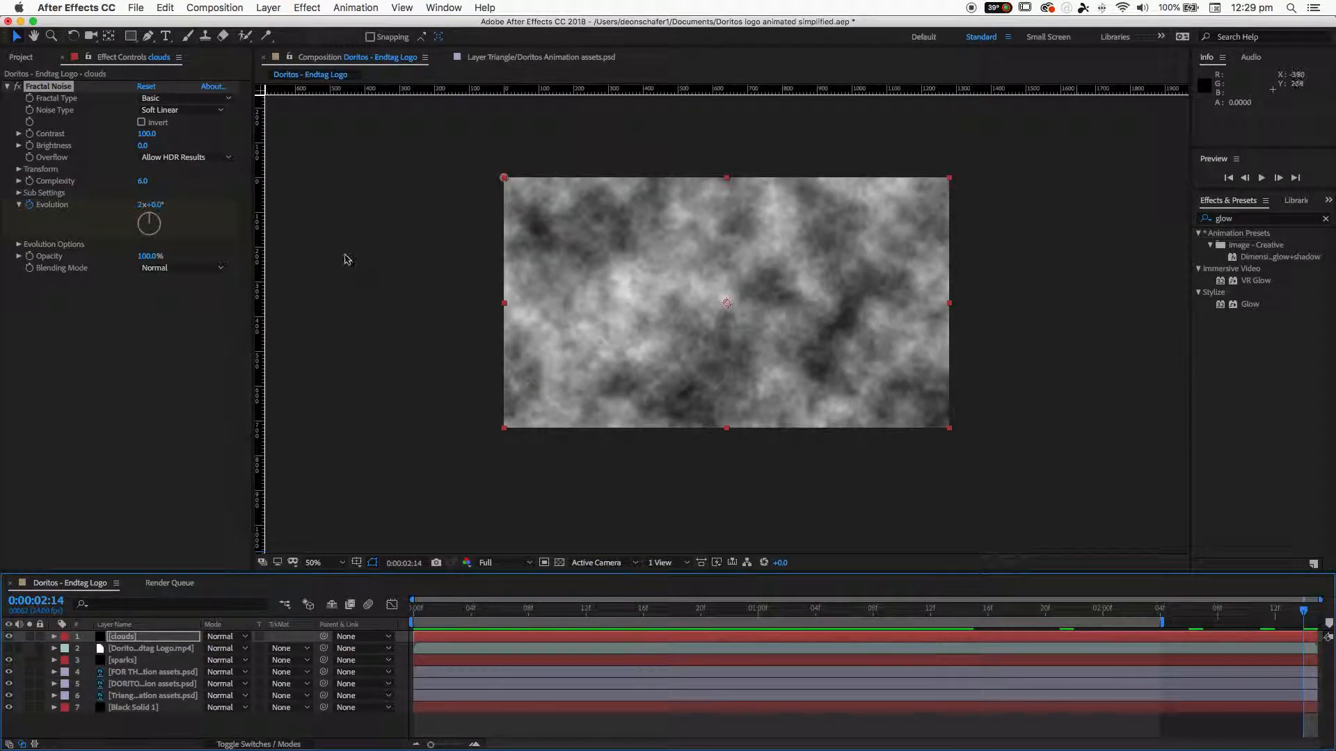
click(143, 205)
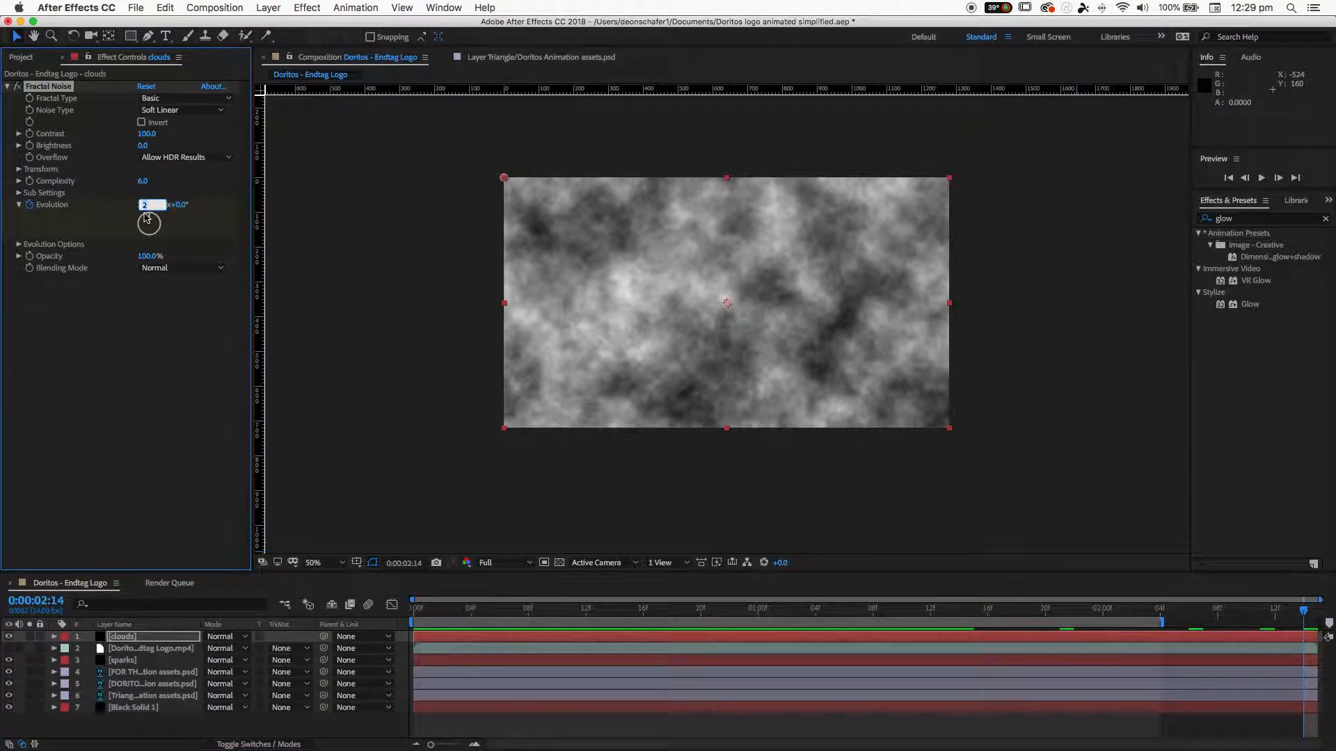
text(1)
click(162, 341)
key(space)
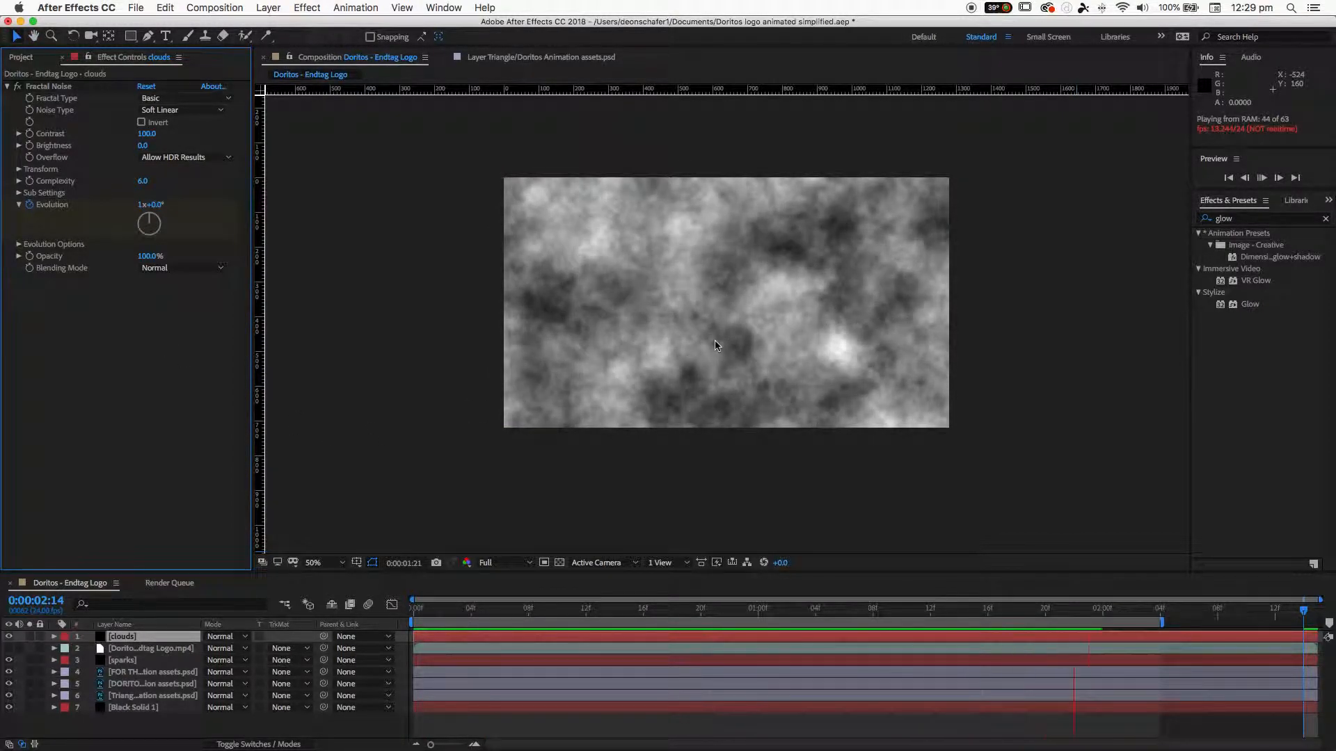
key(space)
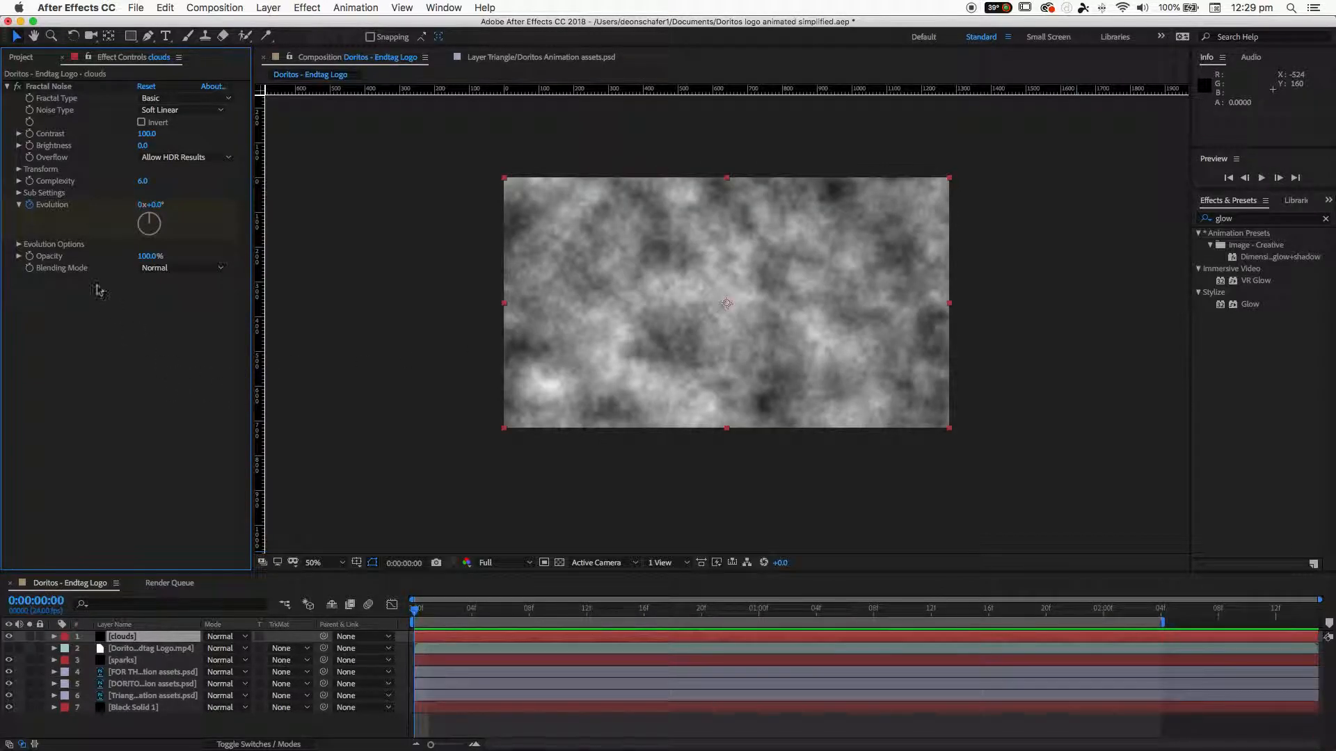
Step: Try a different Complexity on the Fractal Noise, undo that change, and play back the clouds animation
click(19, 205)
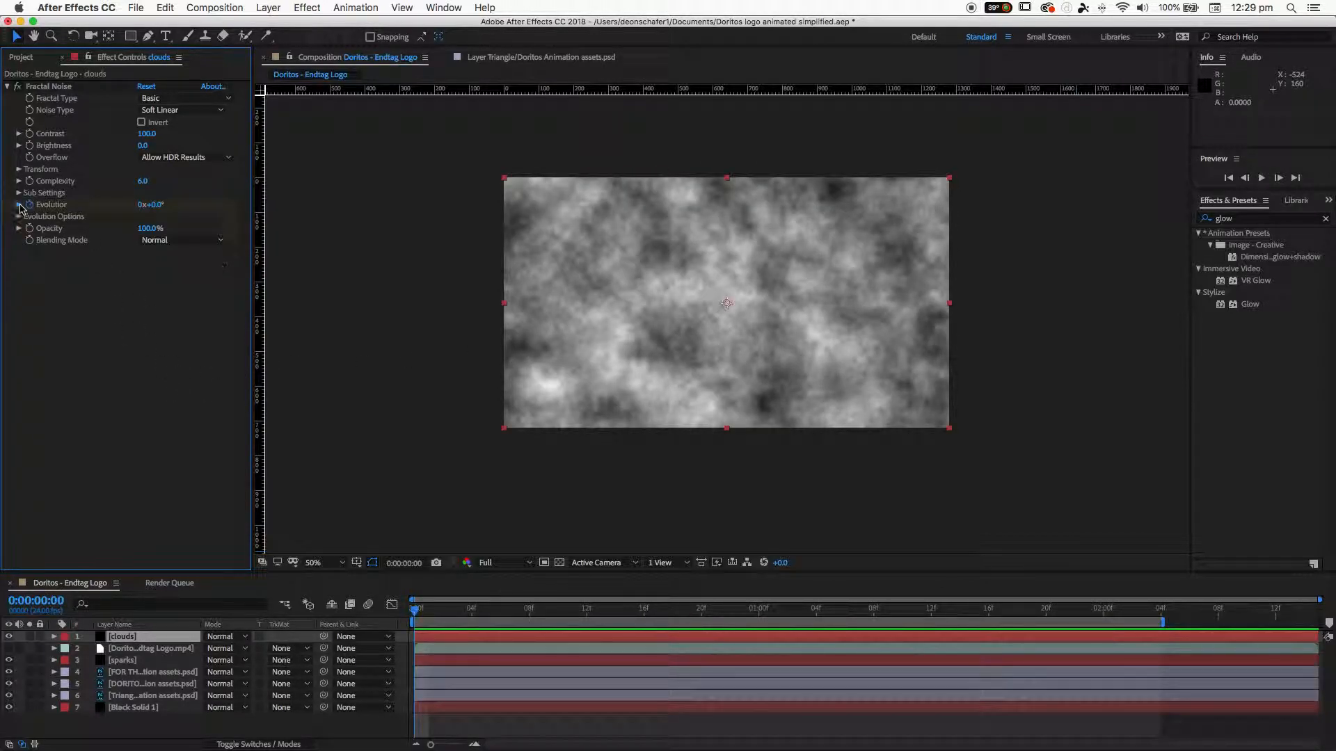
drag(146, 186, 179, 191)
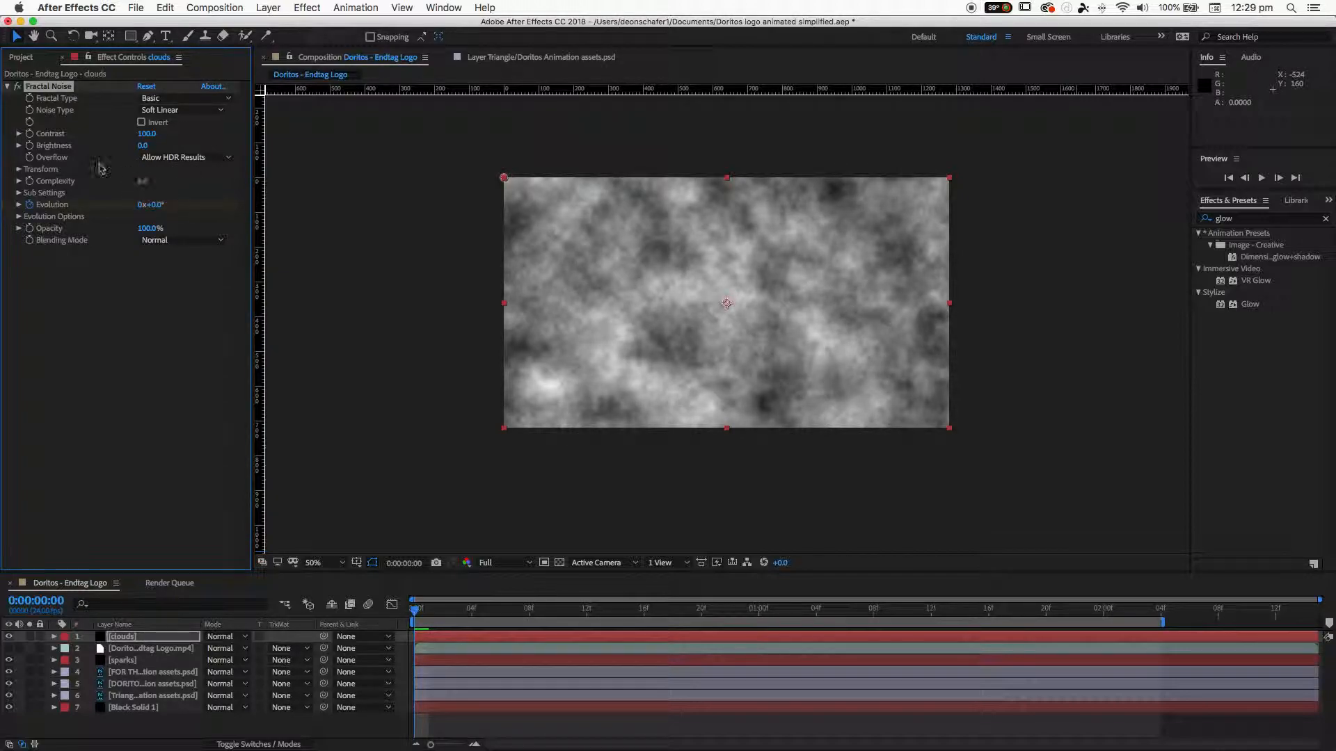
key(super+z)
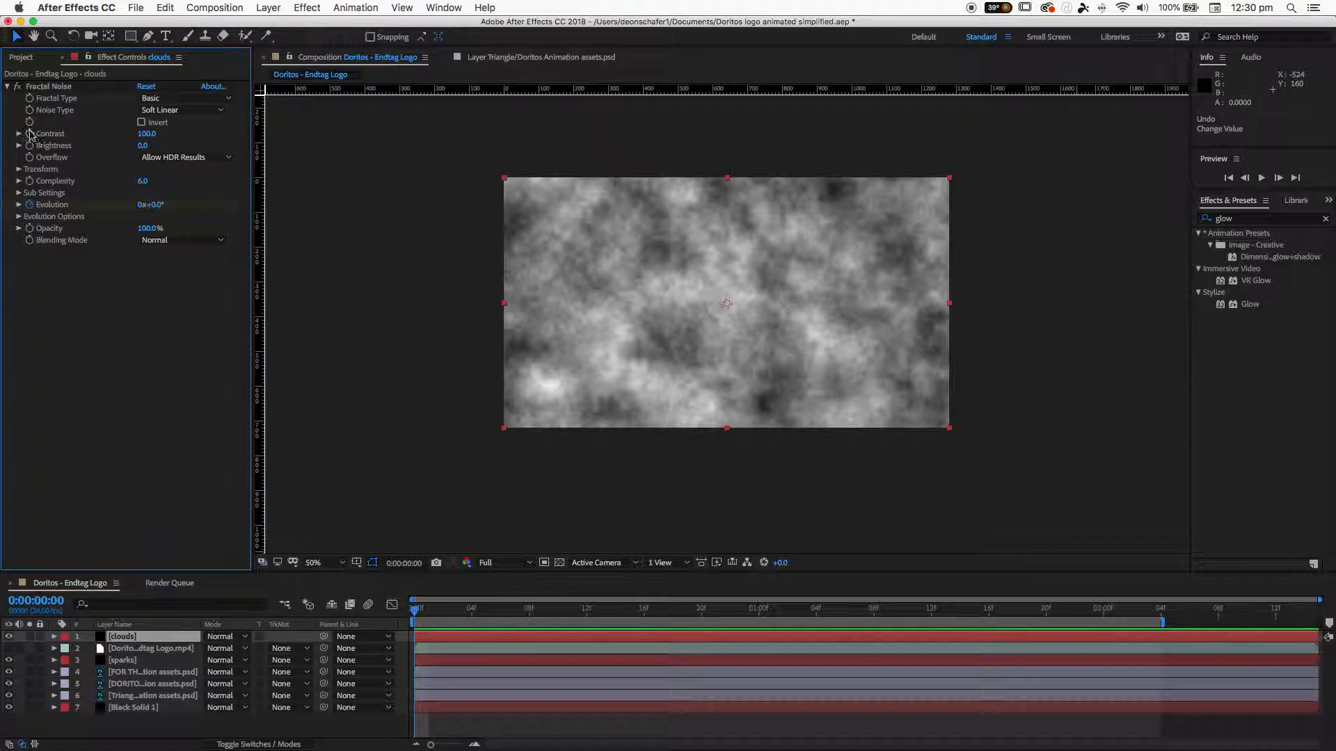
key(space)
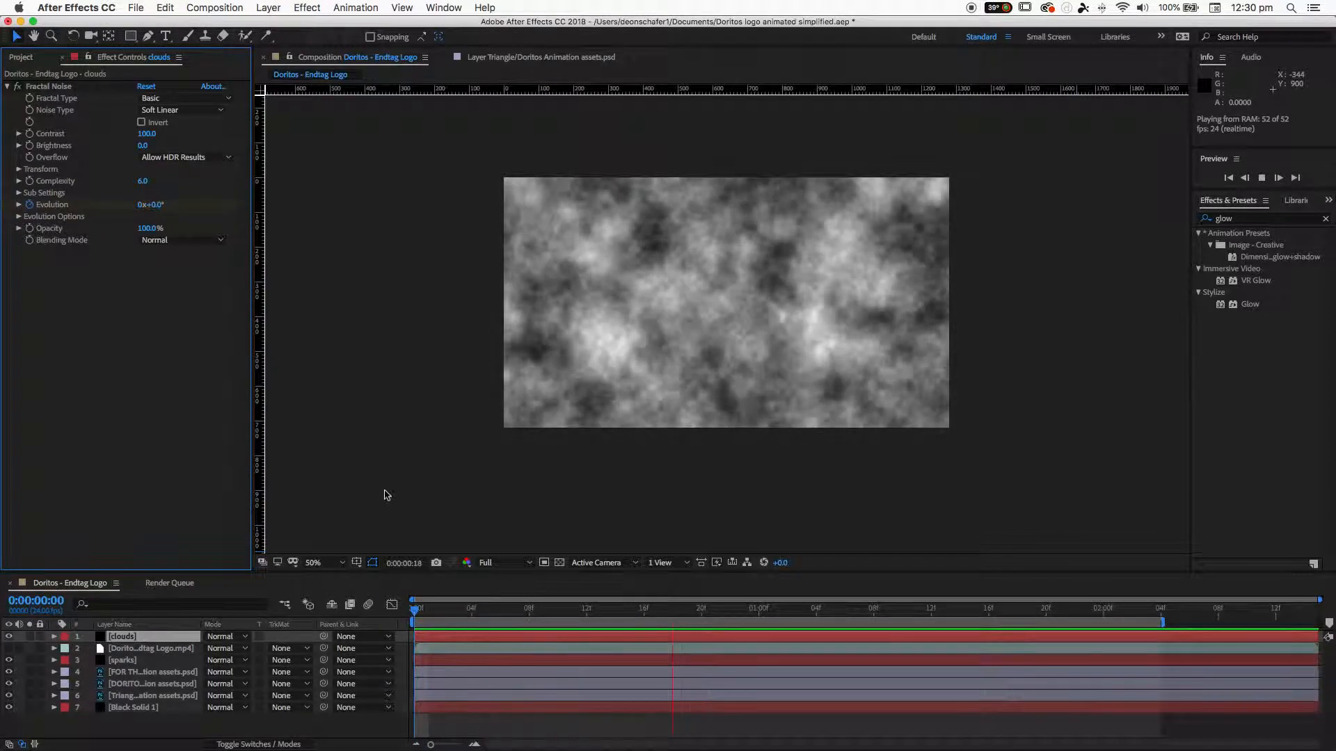
key(space)
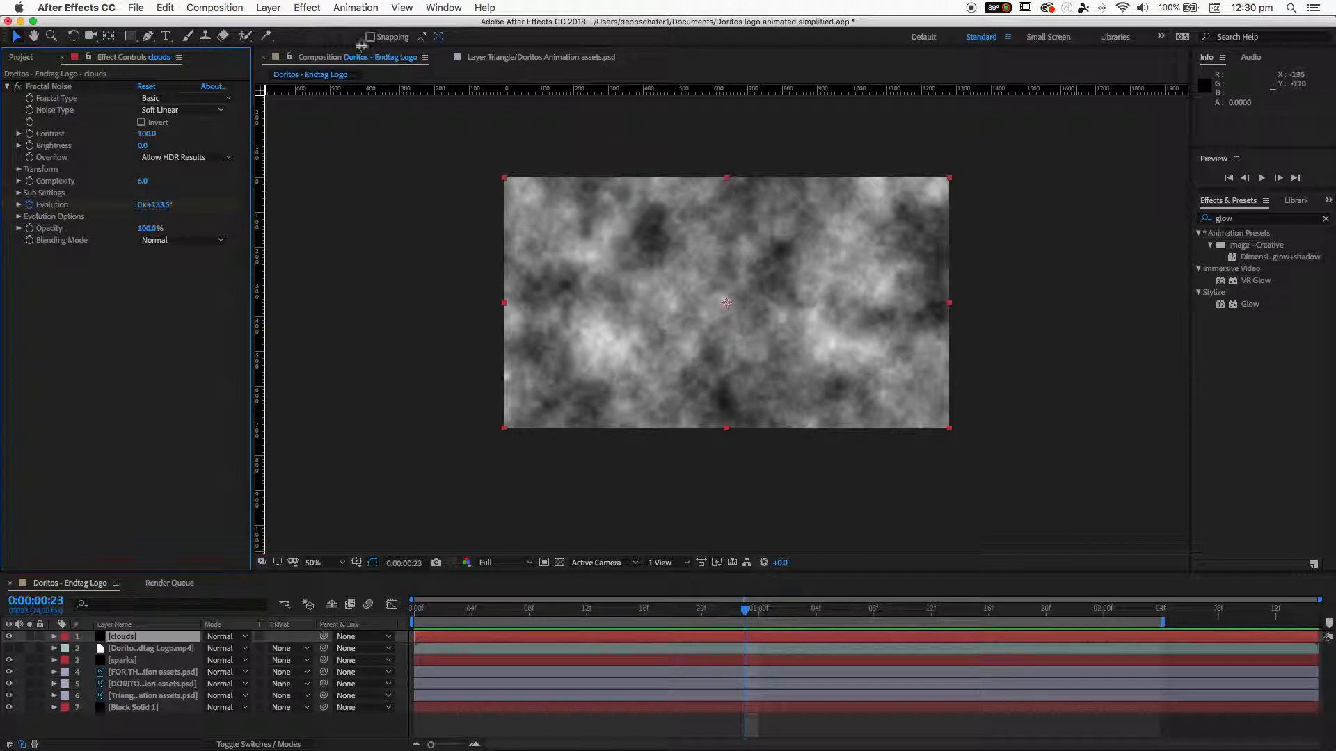
Step: Apply the Tritone color correction effect to the clouds layer
click(8, 87)
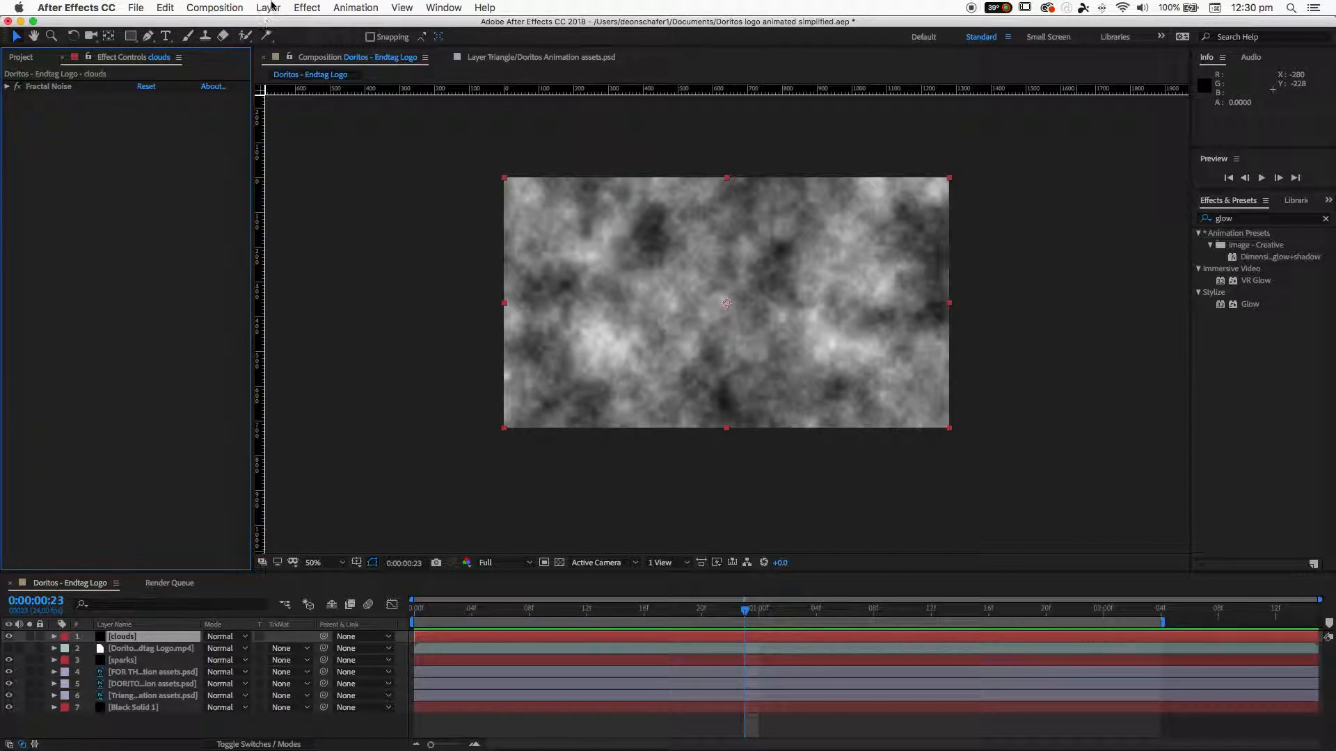
click(300, 8)
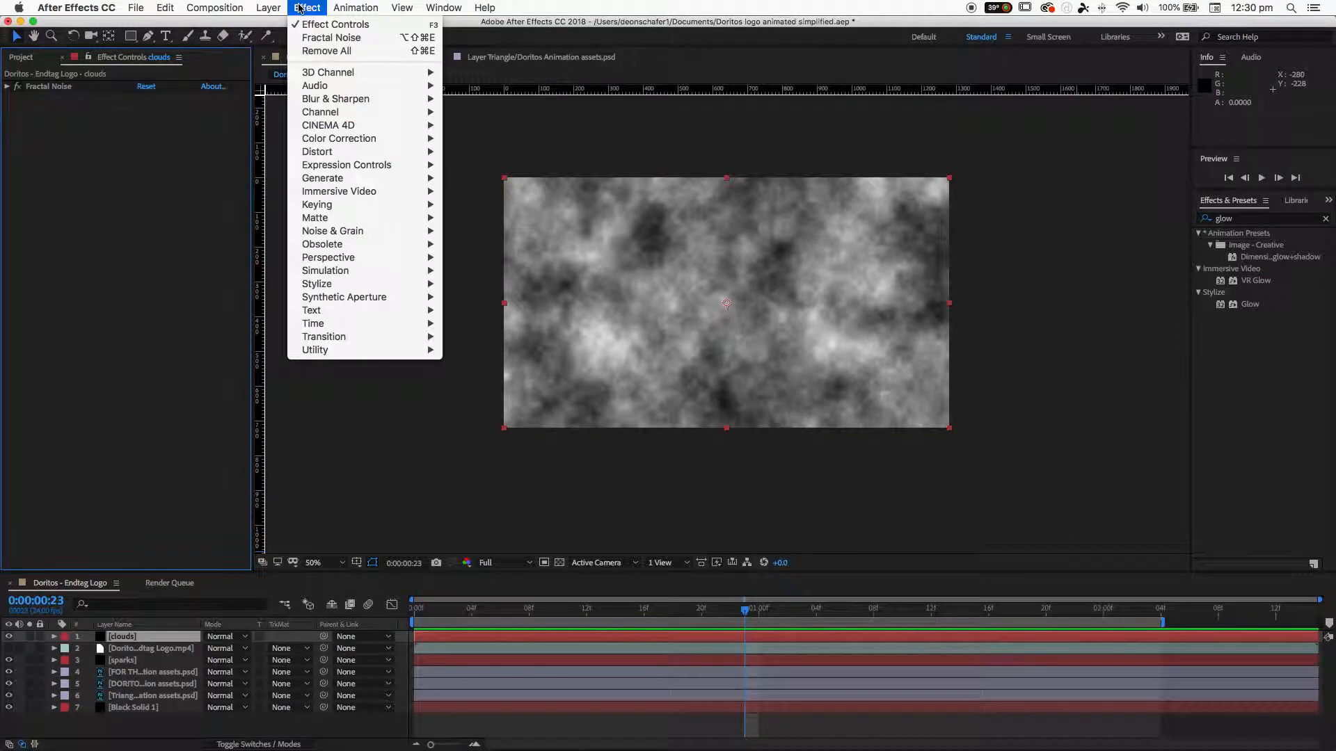
mouse_move(344, 138)
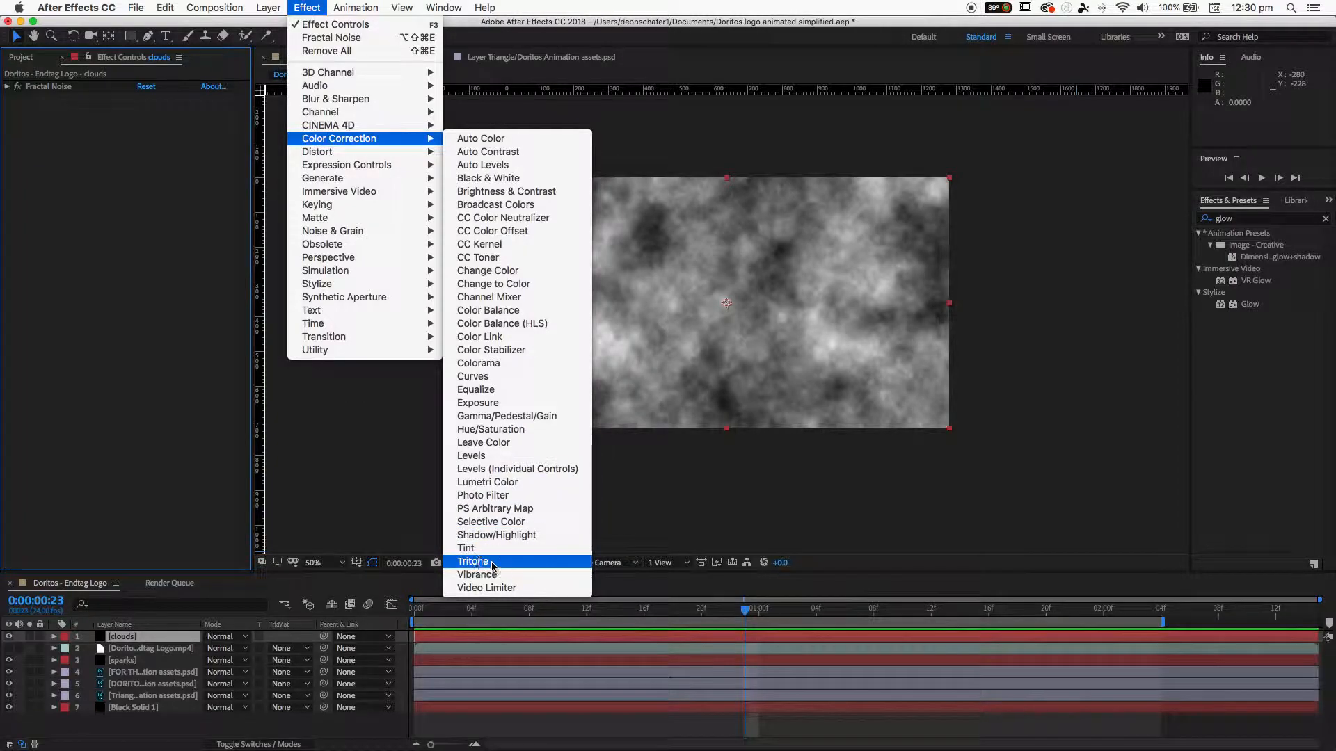
click(492, 564)
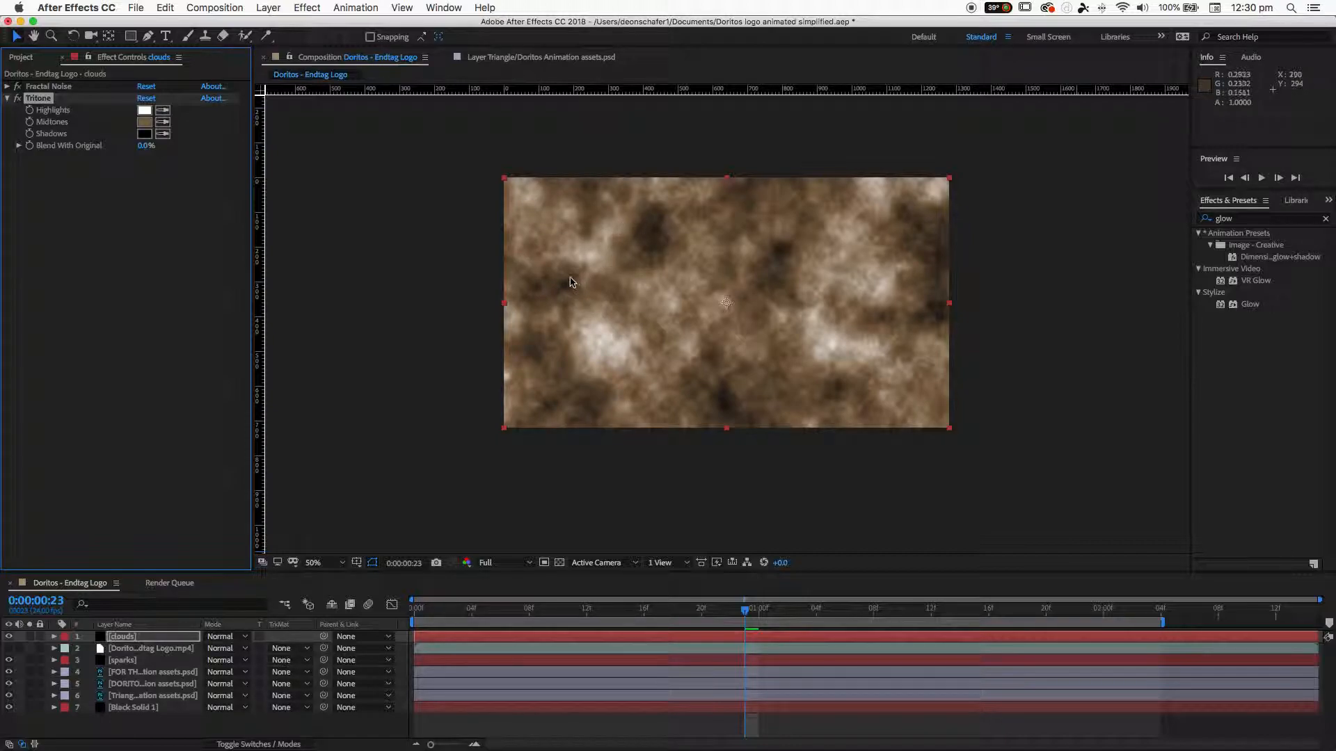
Step: Set the Tritone Highlights color of the clouds to dark brown 4B3014
click(146, 112)
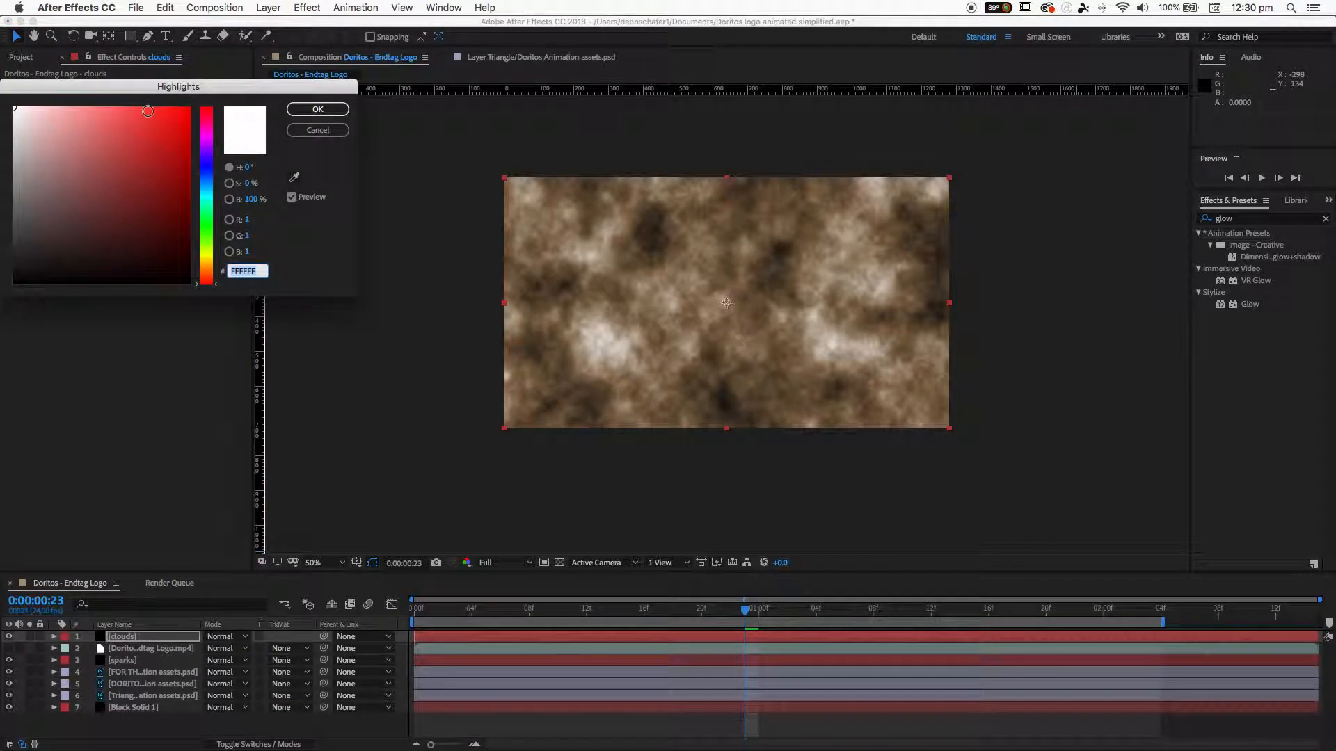
click(213, 280)
click(166, 190)
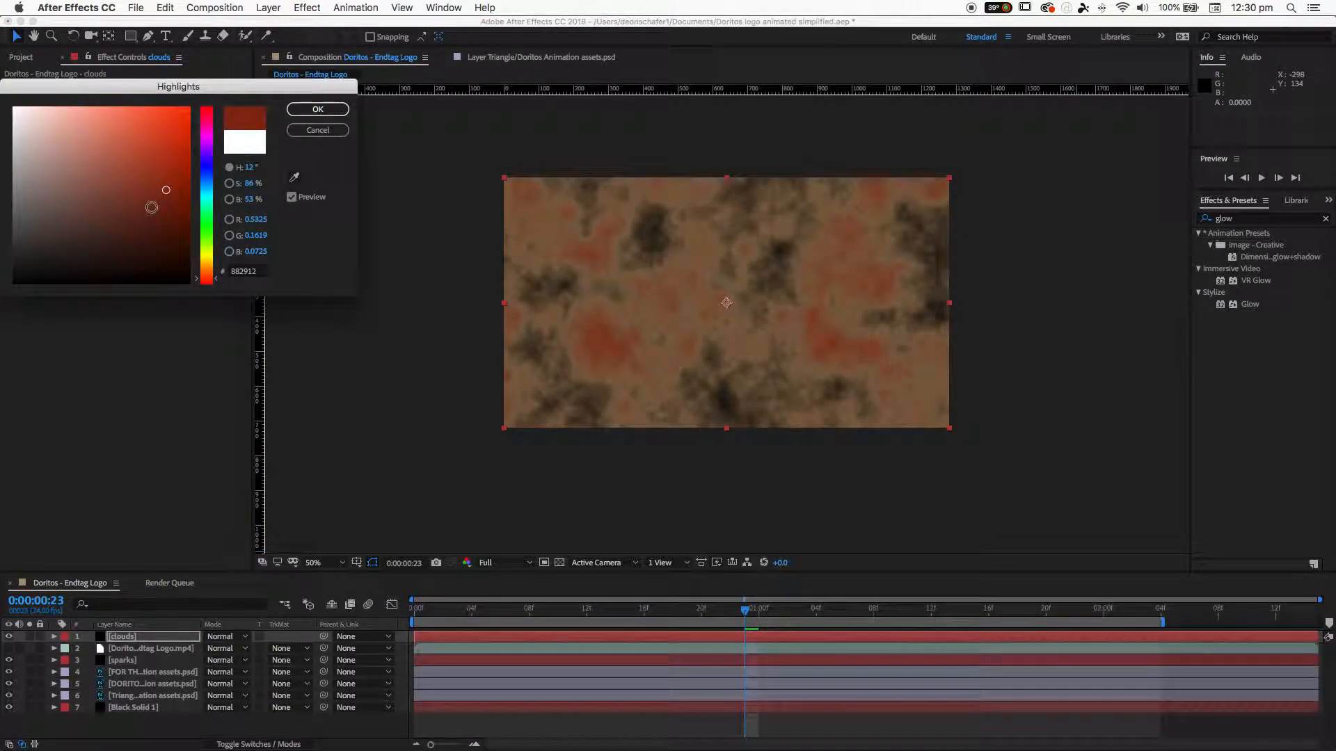
click(164, 188)
click(207, 270)
drag(139, 215, 143, 232)
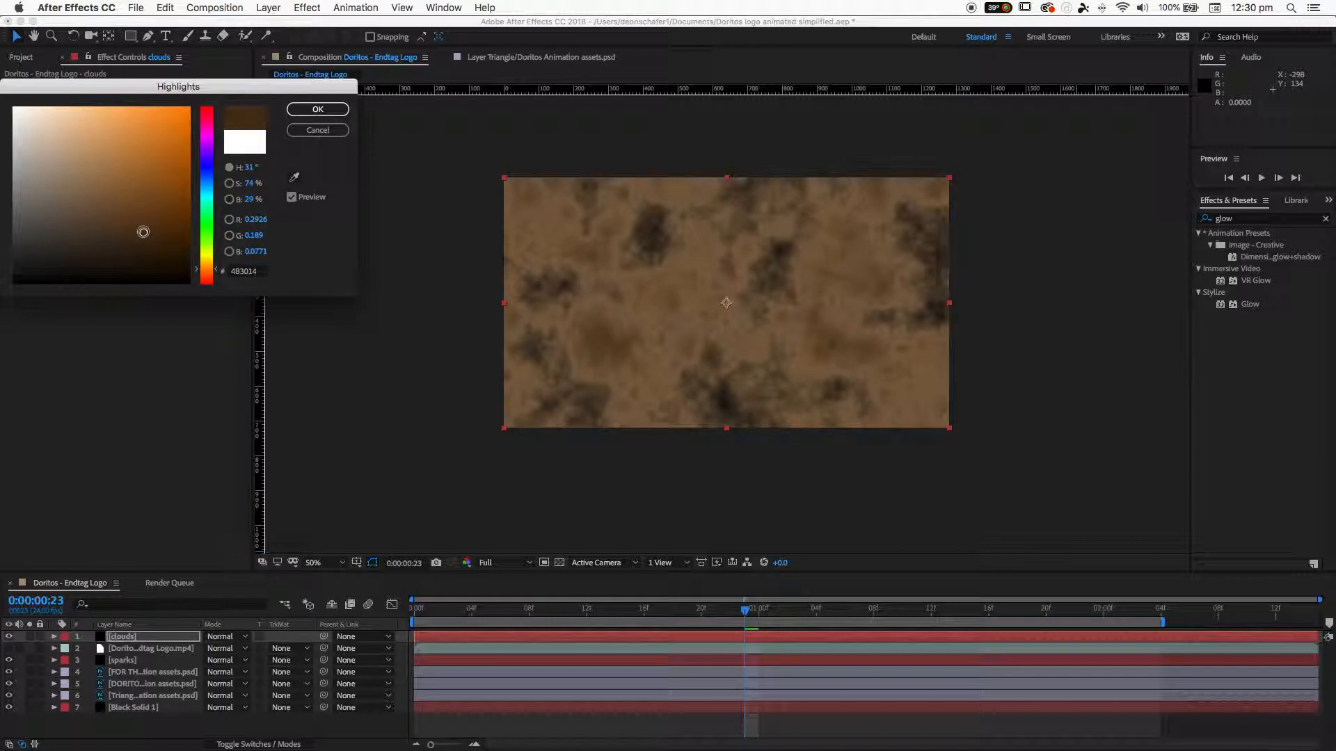
click(317, 109)
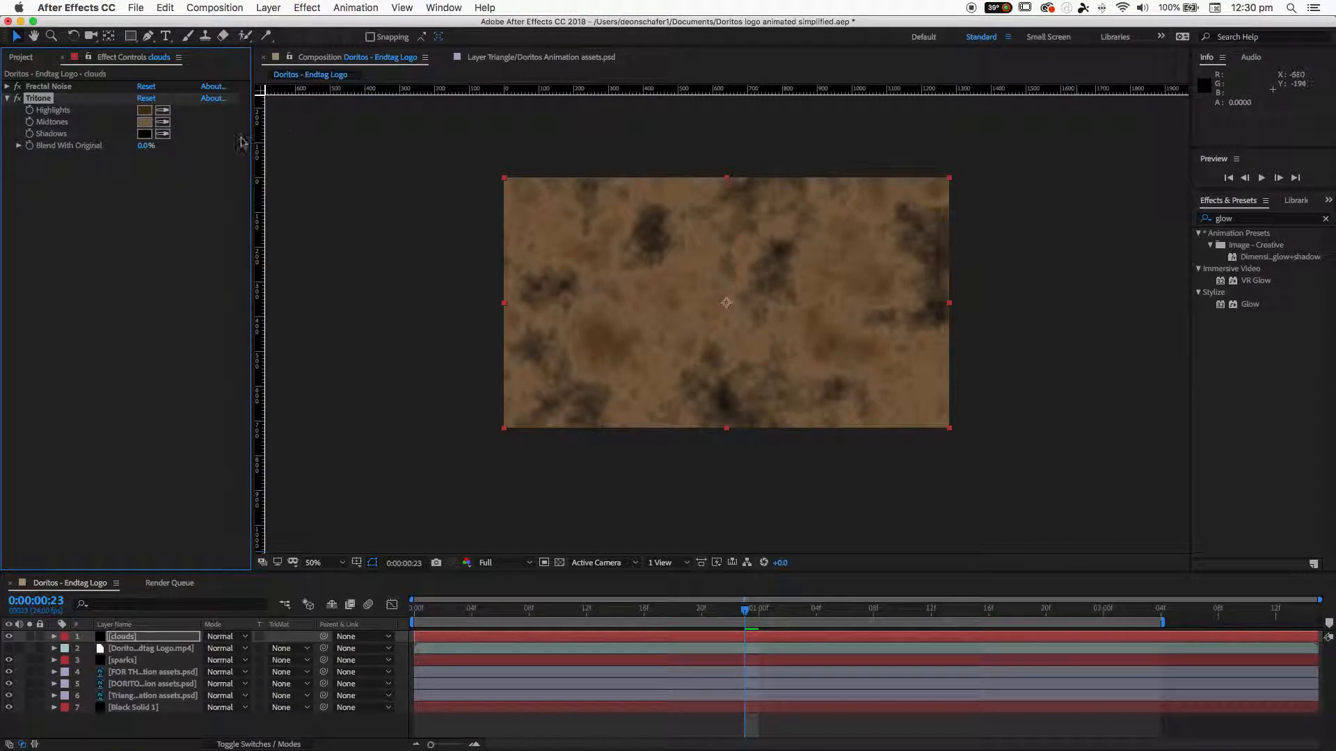
Step: Darken the clouds' Tritone Midtones color to brown 3B2915
click(145, 123)
drag(180, 229, 128, 239)
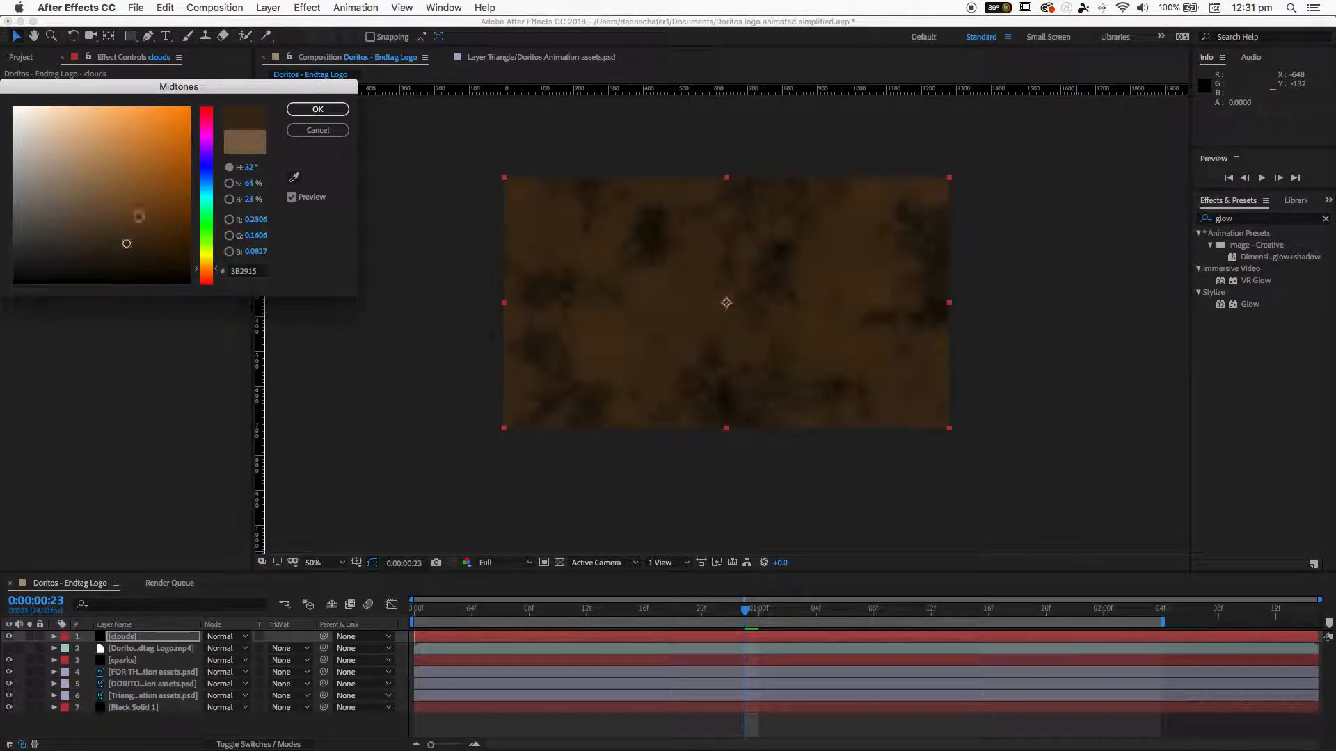
click(313, 110)
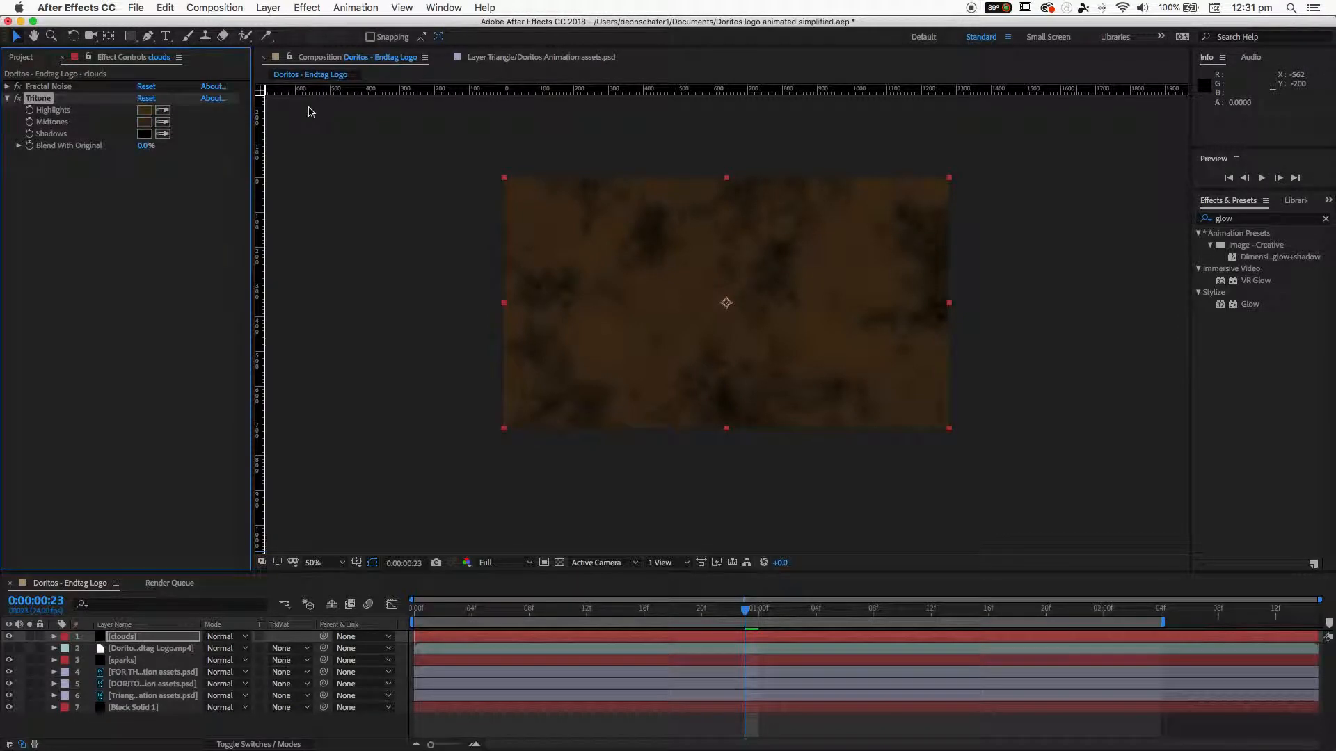
Step: Brighten the clouds' Tritone Highlights to orange-brown 975E1F
click(145, 111)
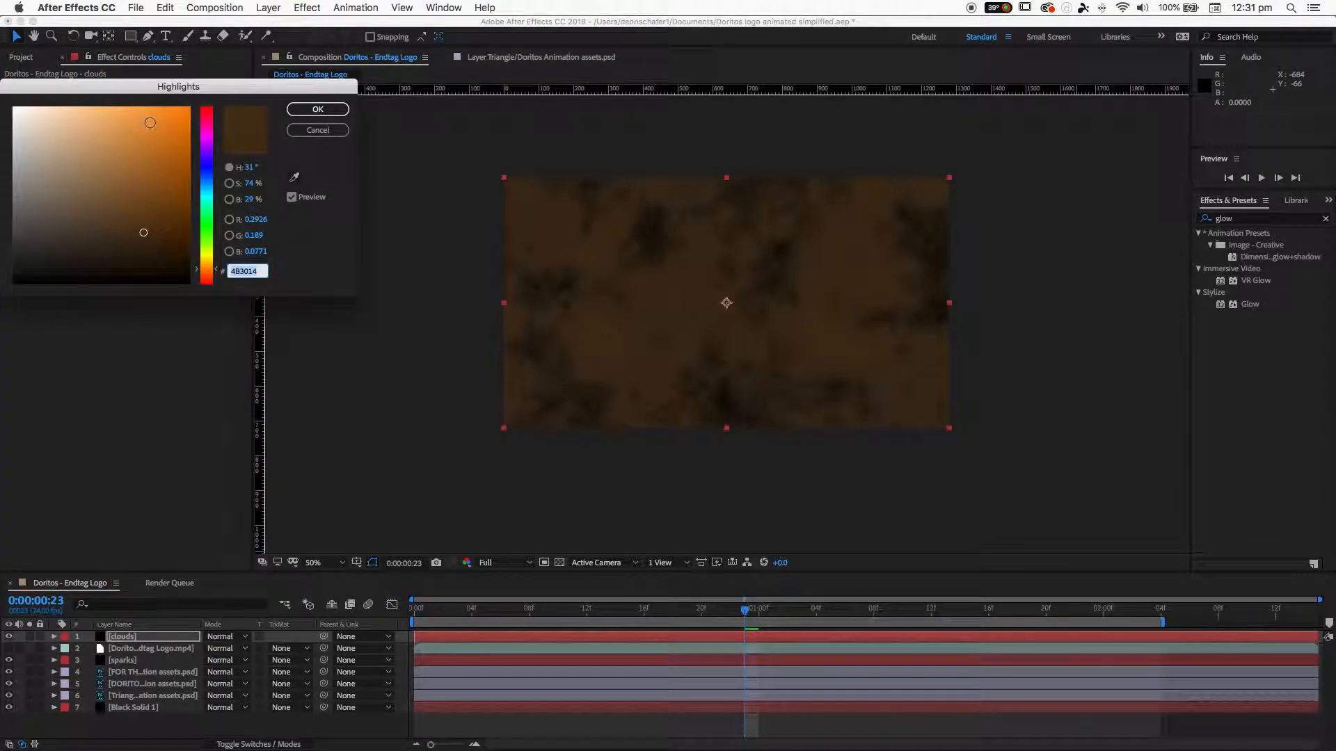
click(155, 197)
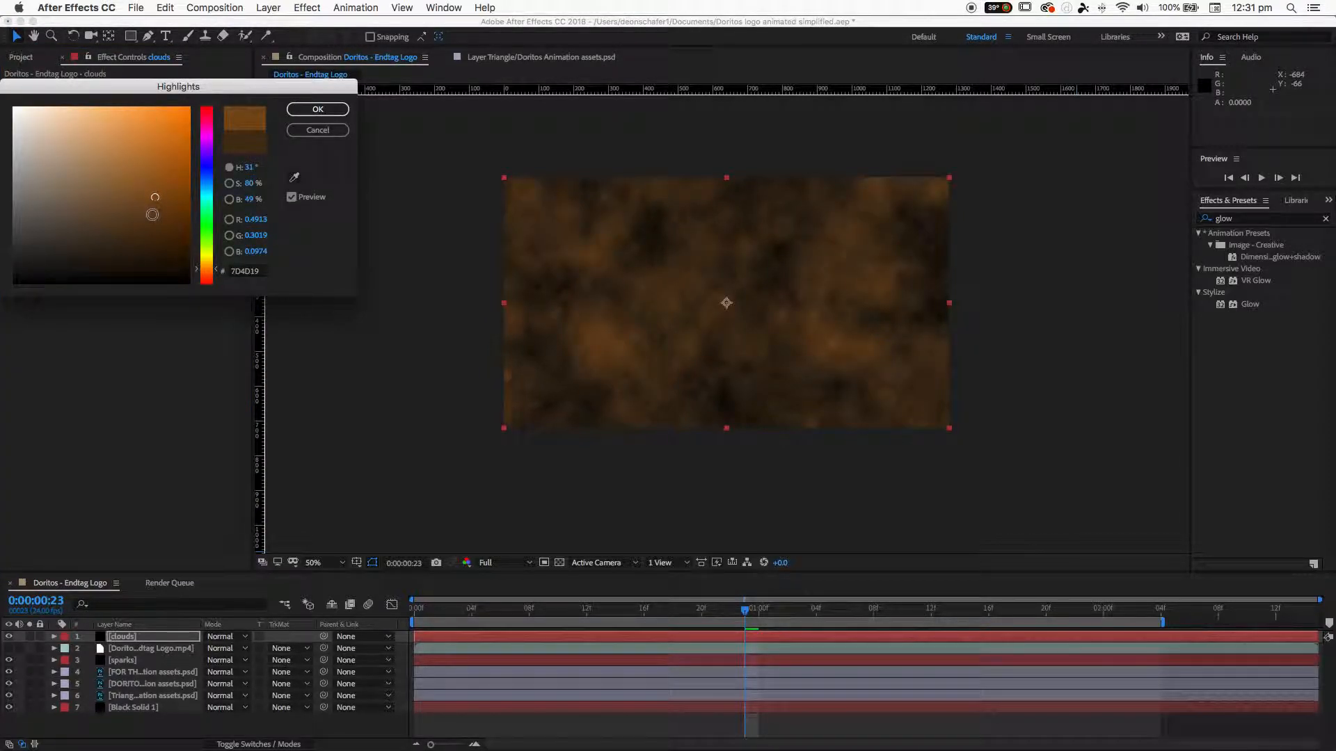
drag(154, 180, 152, 181)
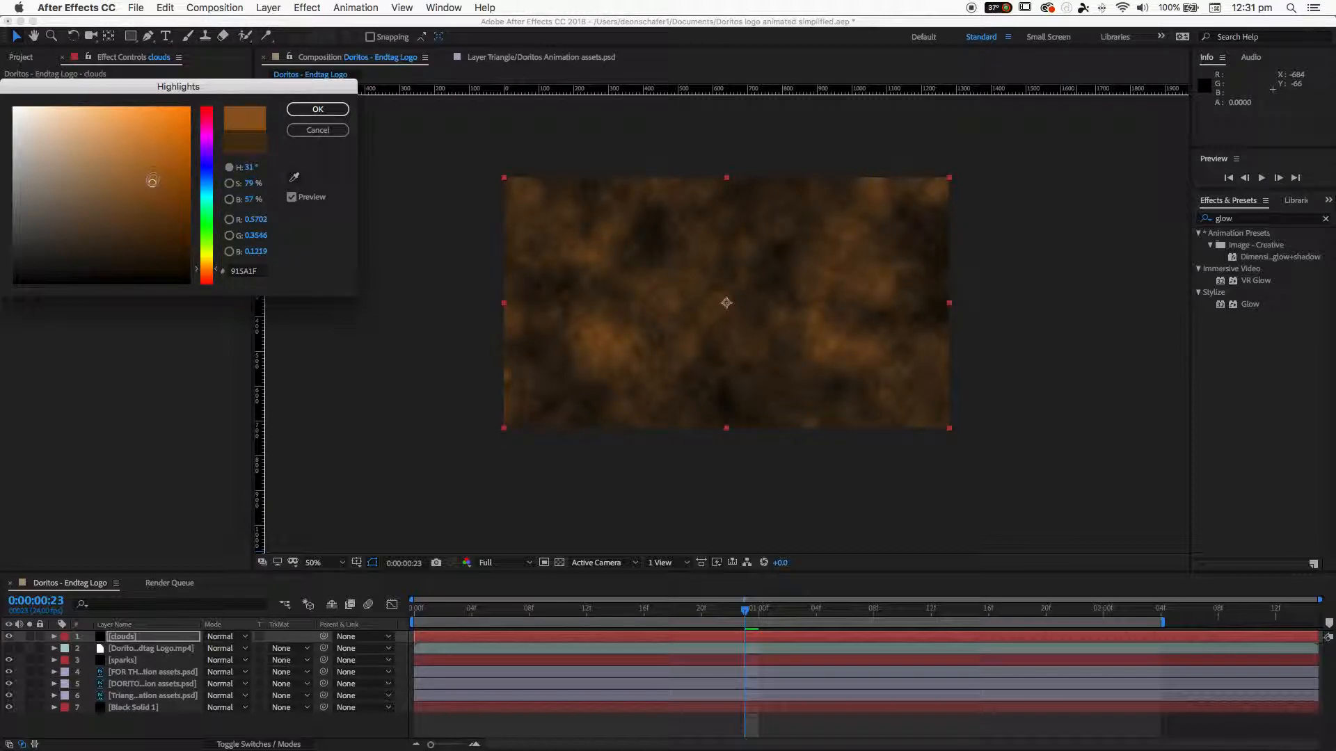
click(317, 109)
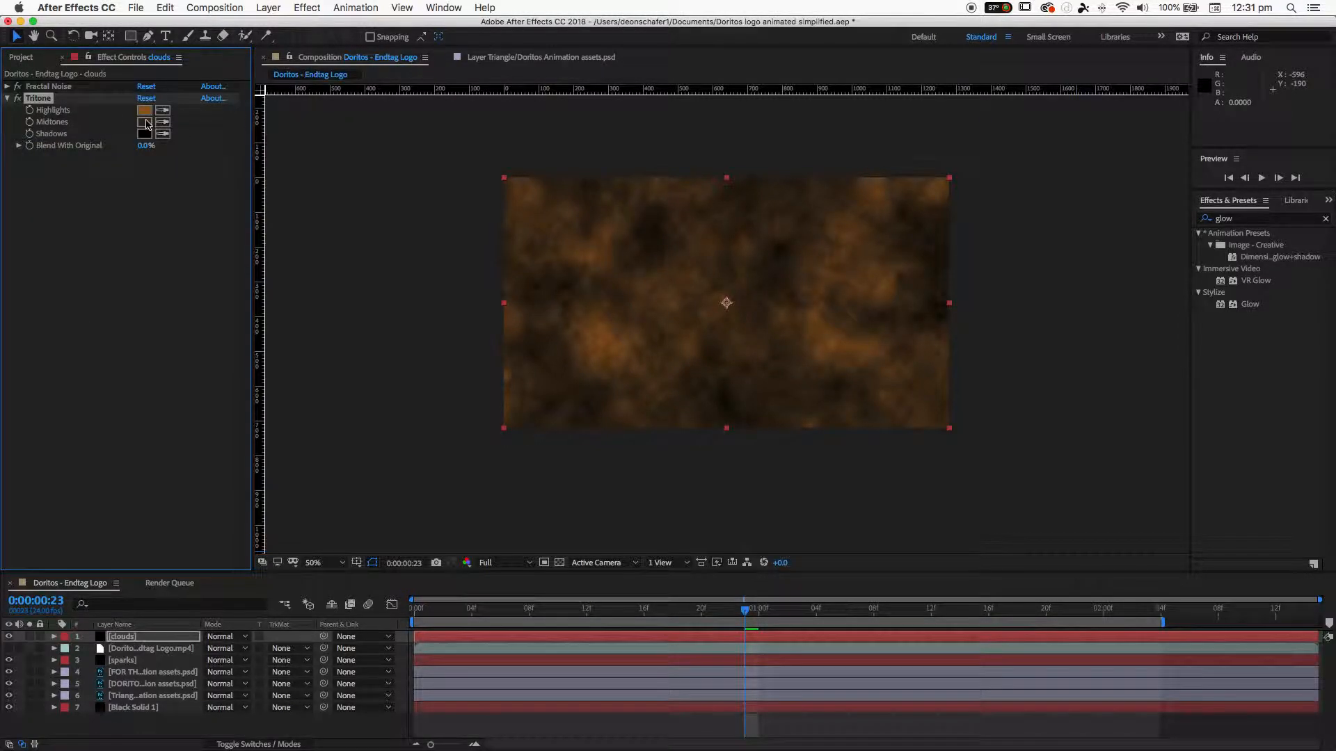
Step: Shift the clouds' Tritone Midtones to a redder brown, 542712, with a hue of 20°
click(146, 119)
click(152, 226)
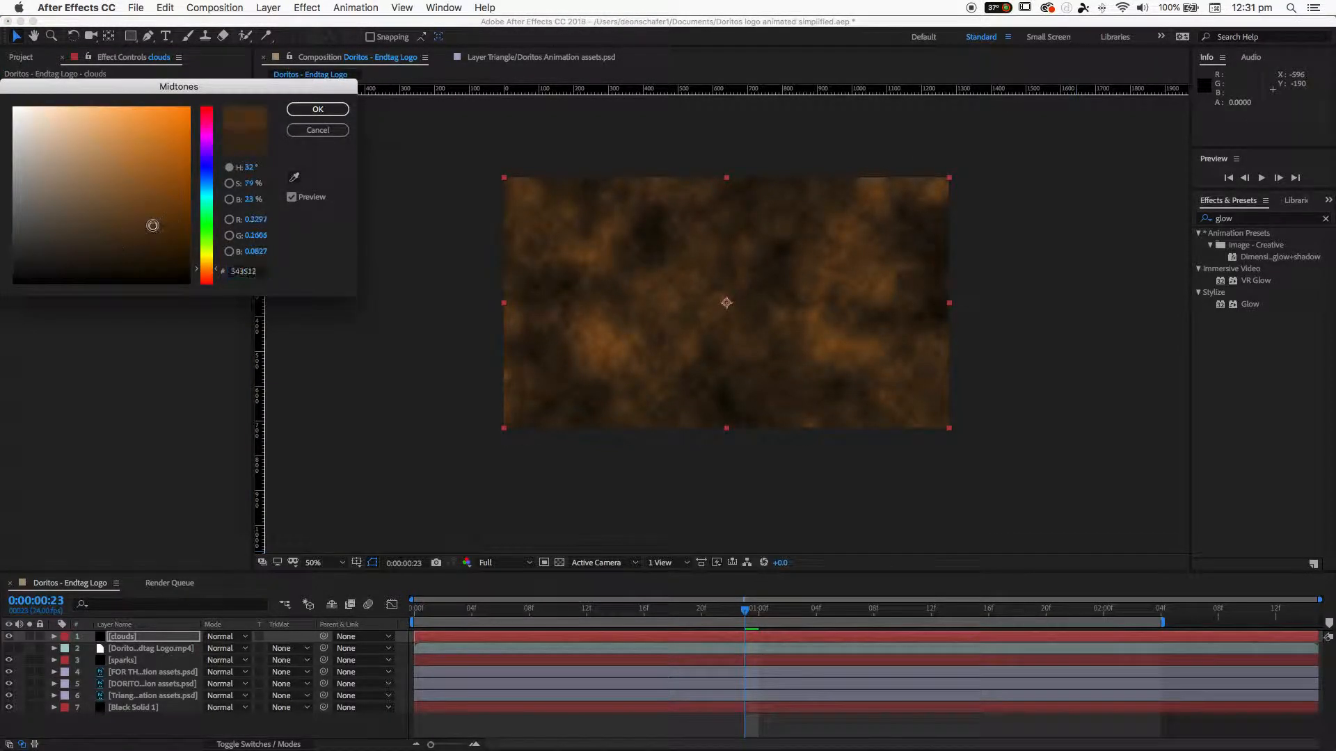
click(206, 273)
drag(207, 277, 208, 279)
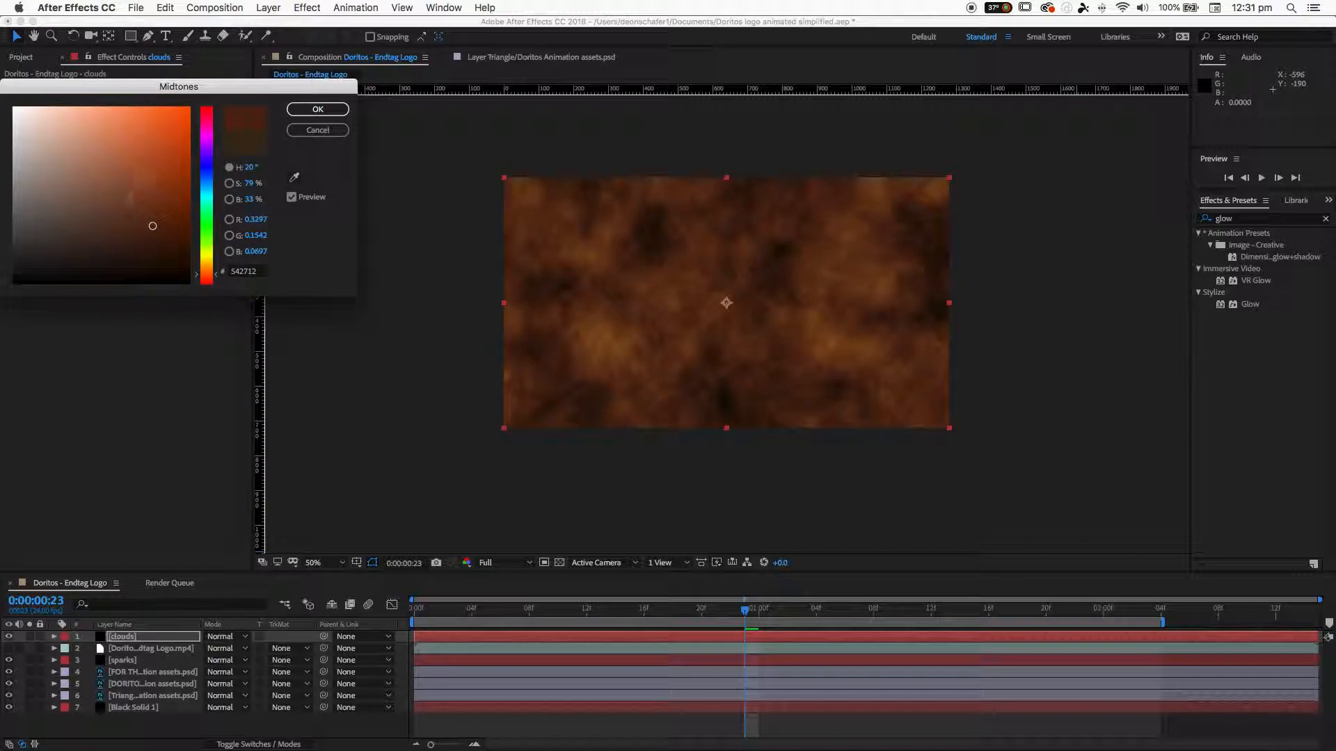
click(317, 109)
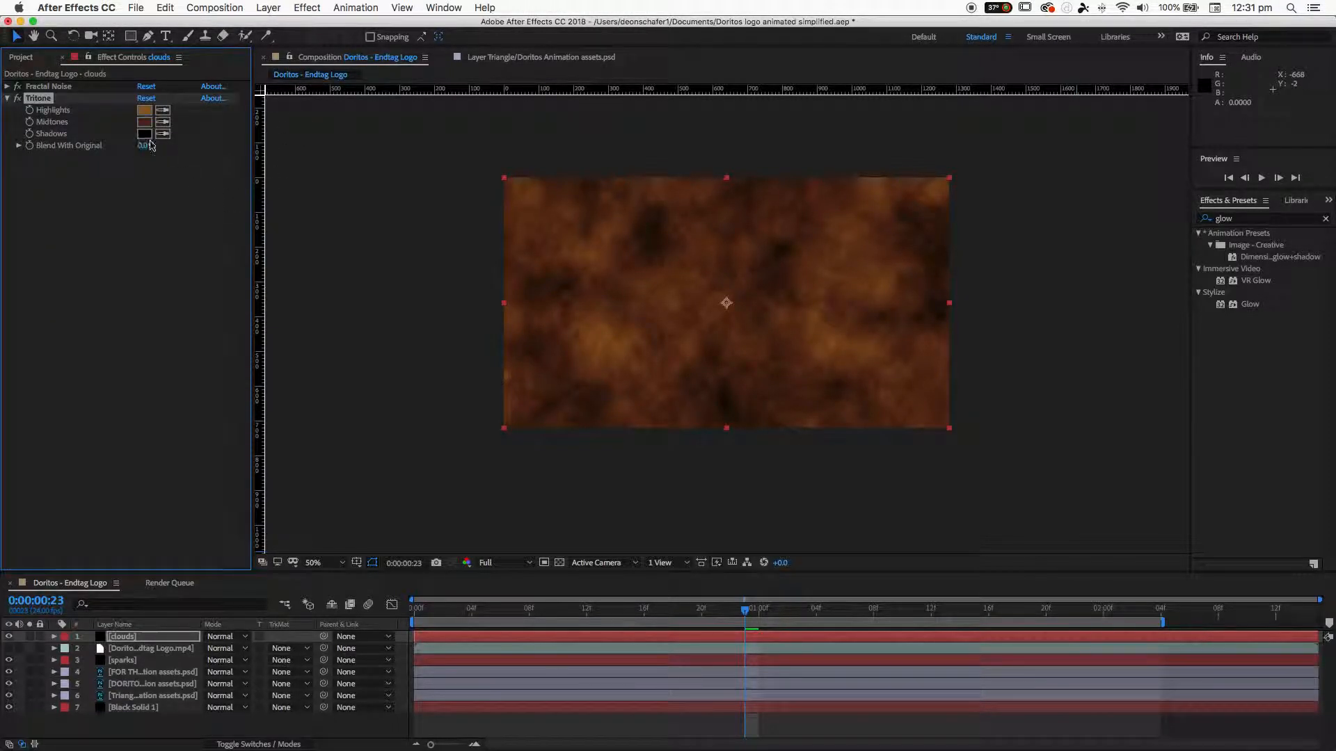
Step: Preview the recolored clouds animation, and collapse the Tritone settings
key(space)
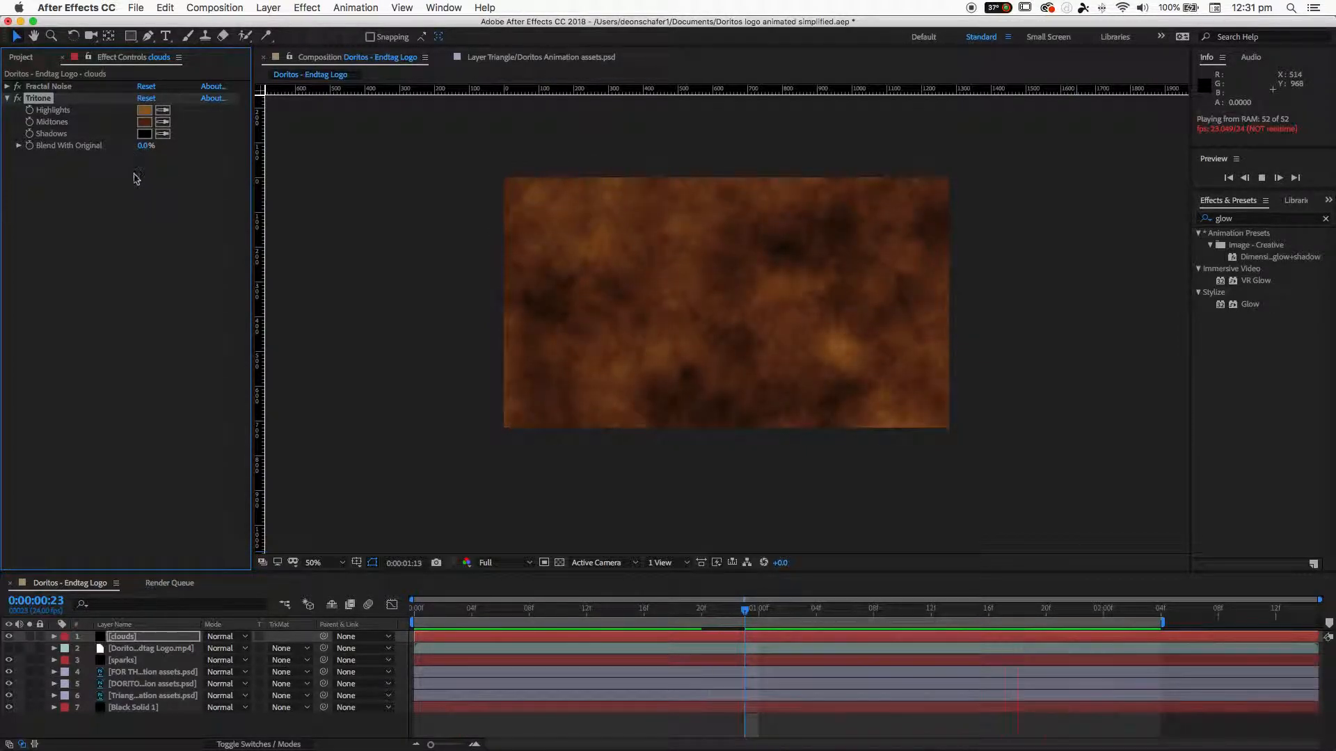
key(space)
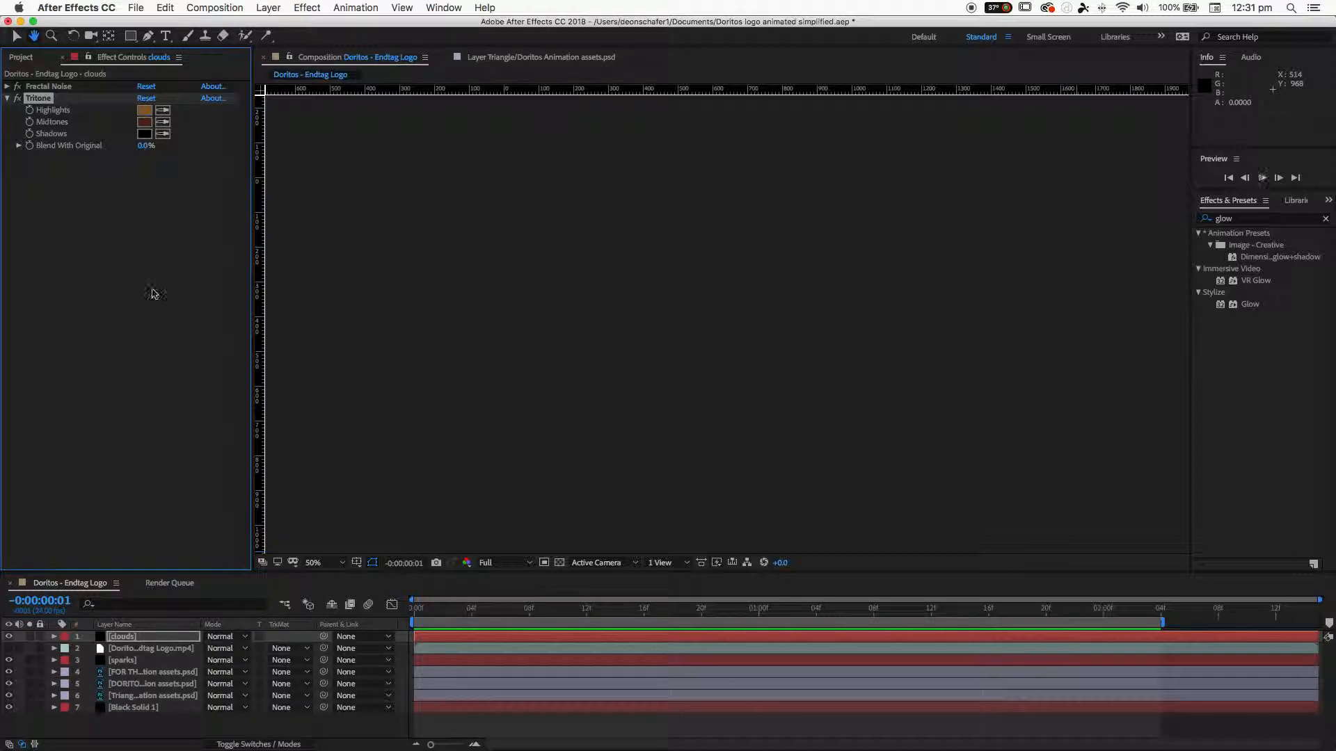
key(space)
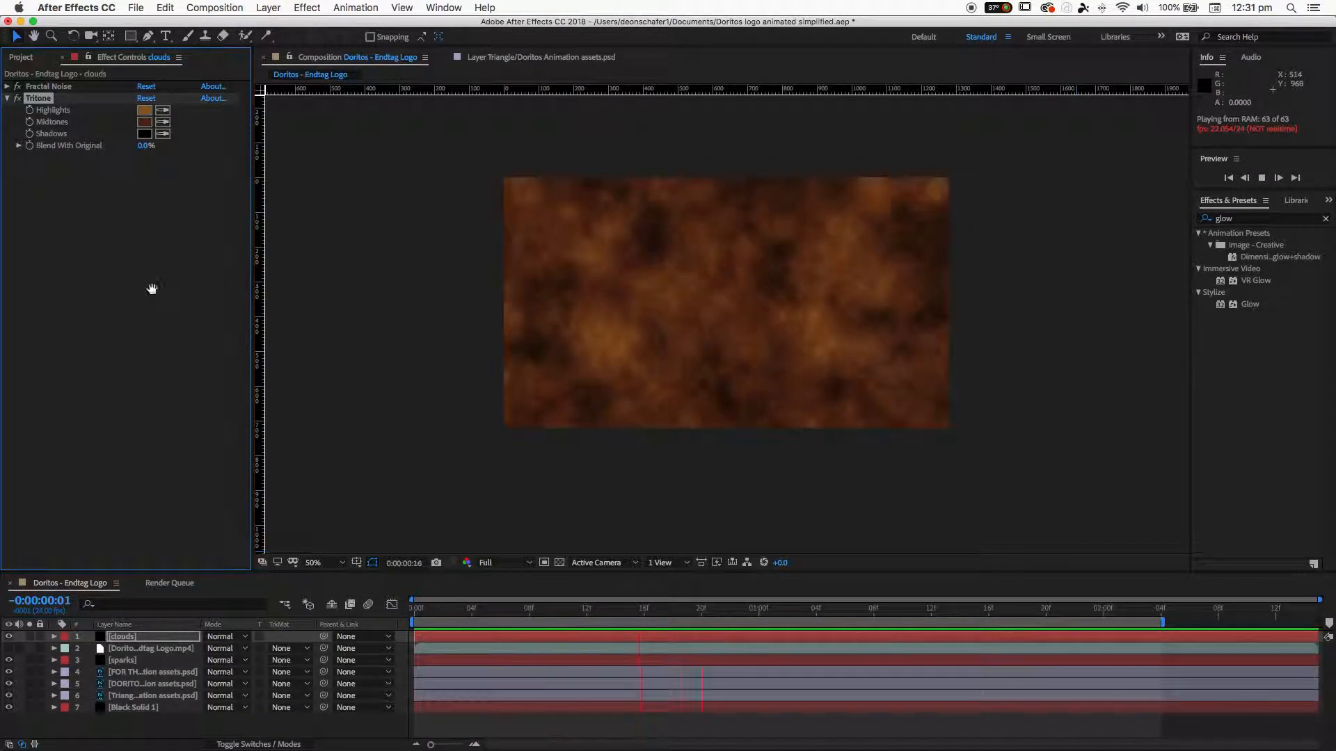
key(space)
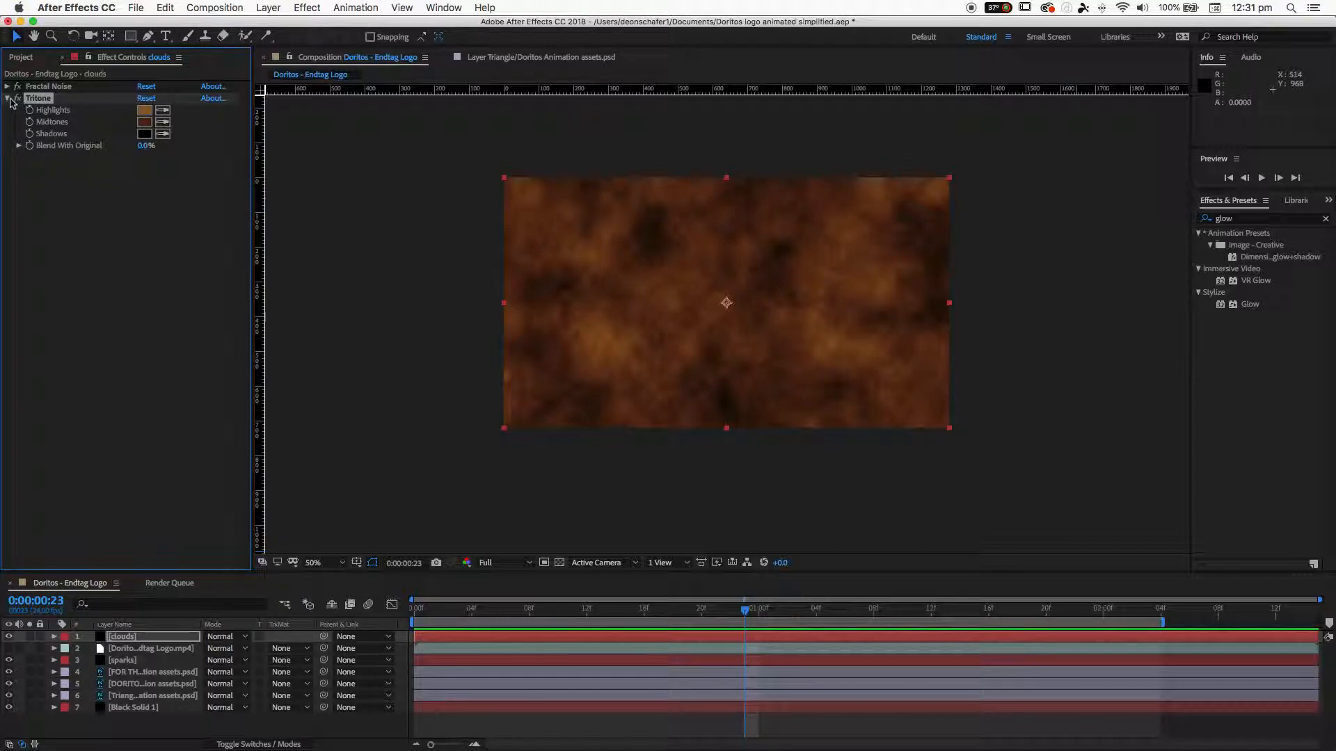
click(9, 100)
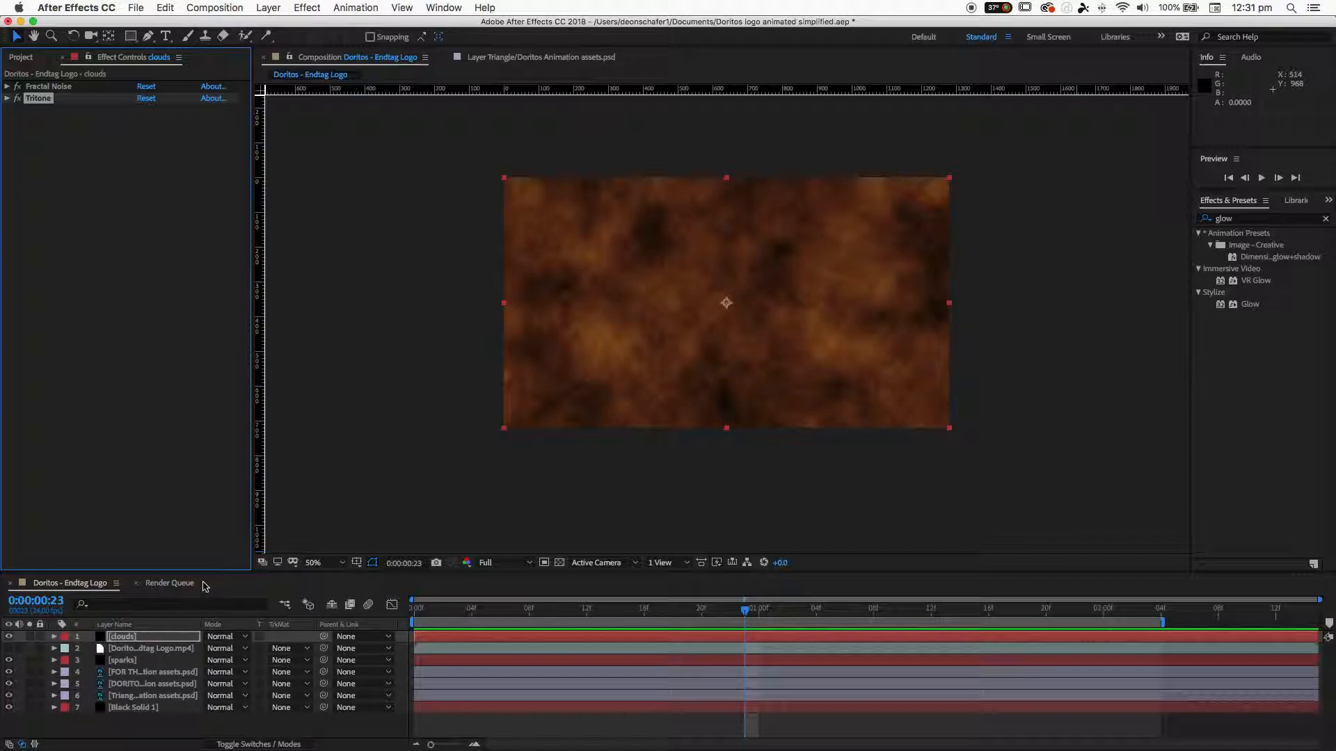
Step: Move the clouds layer below the logo and Triangle layers, directly above Black Solid 1, and preview the composition
click(10, 636)
click(9, 636)
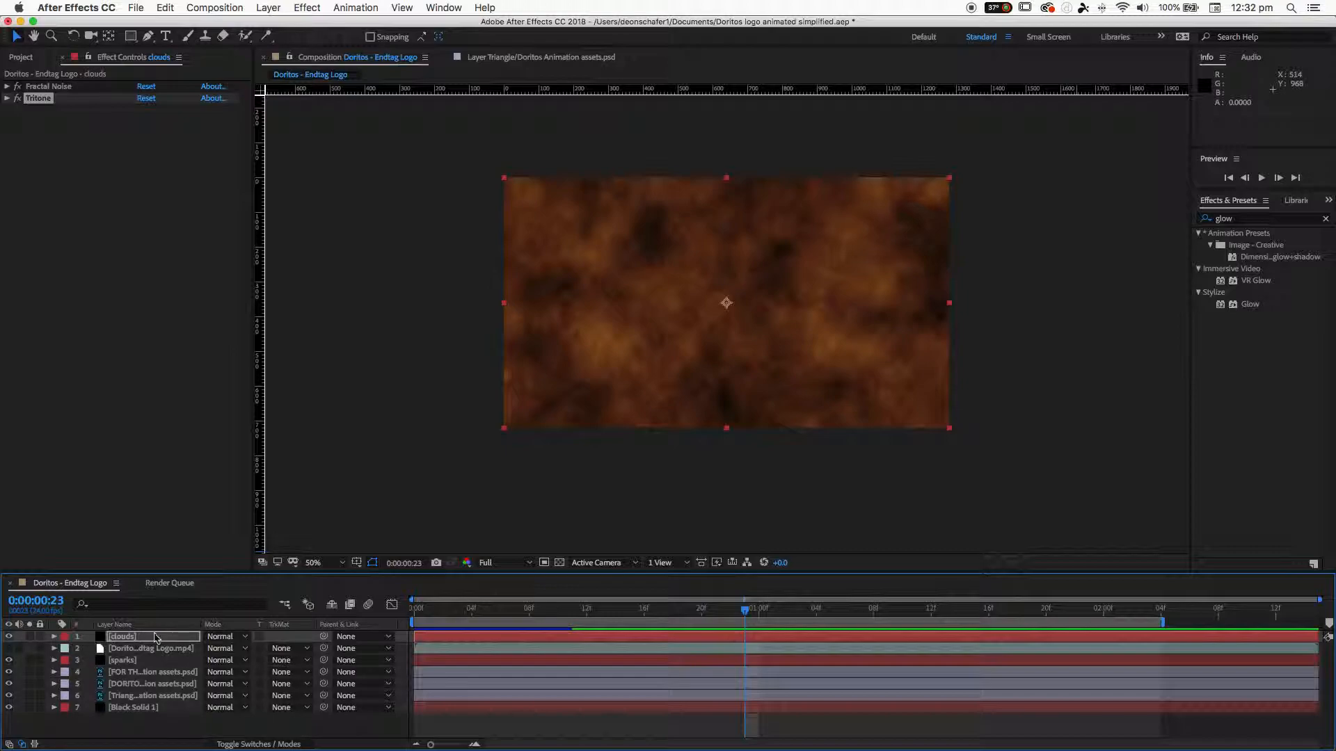
drag(159, 640, 156, 702)
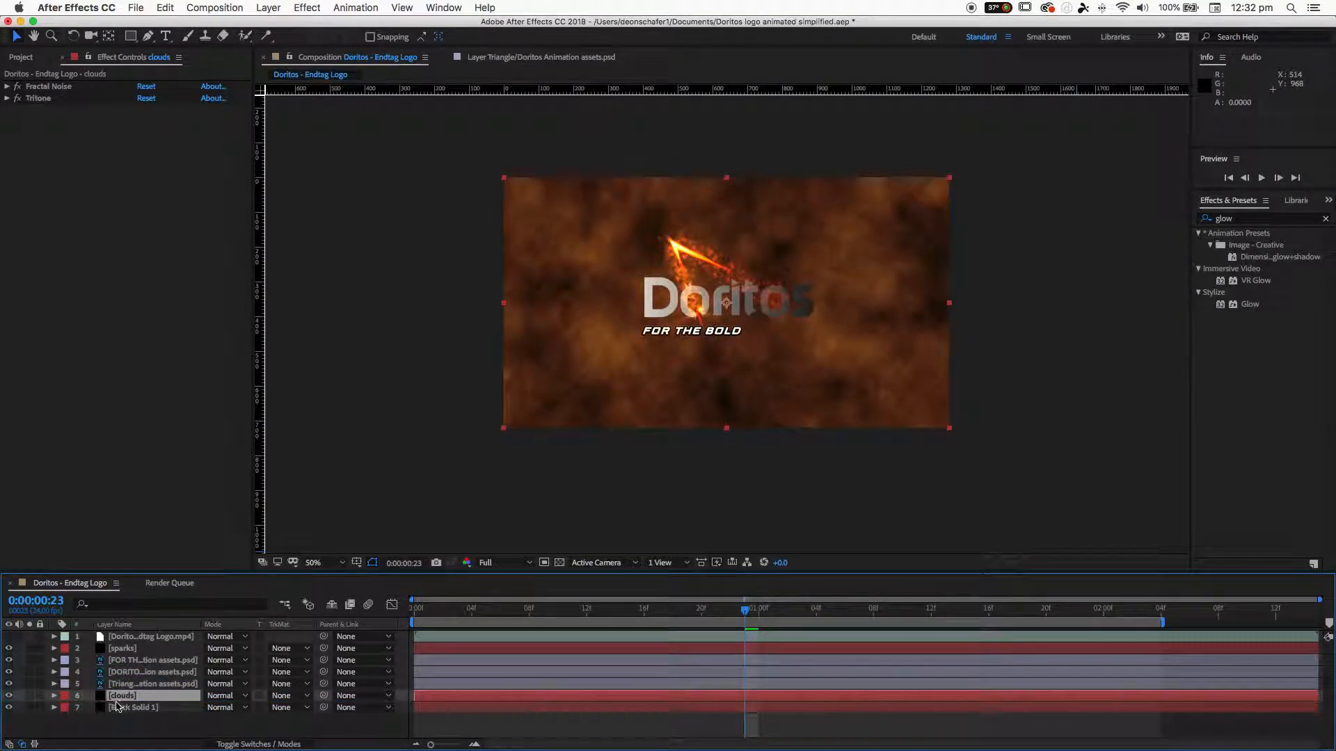
click(123, 708)
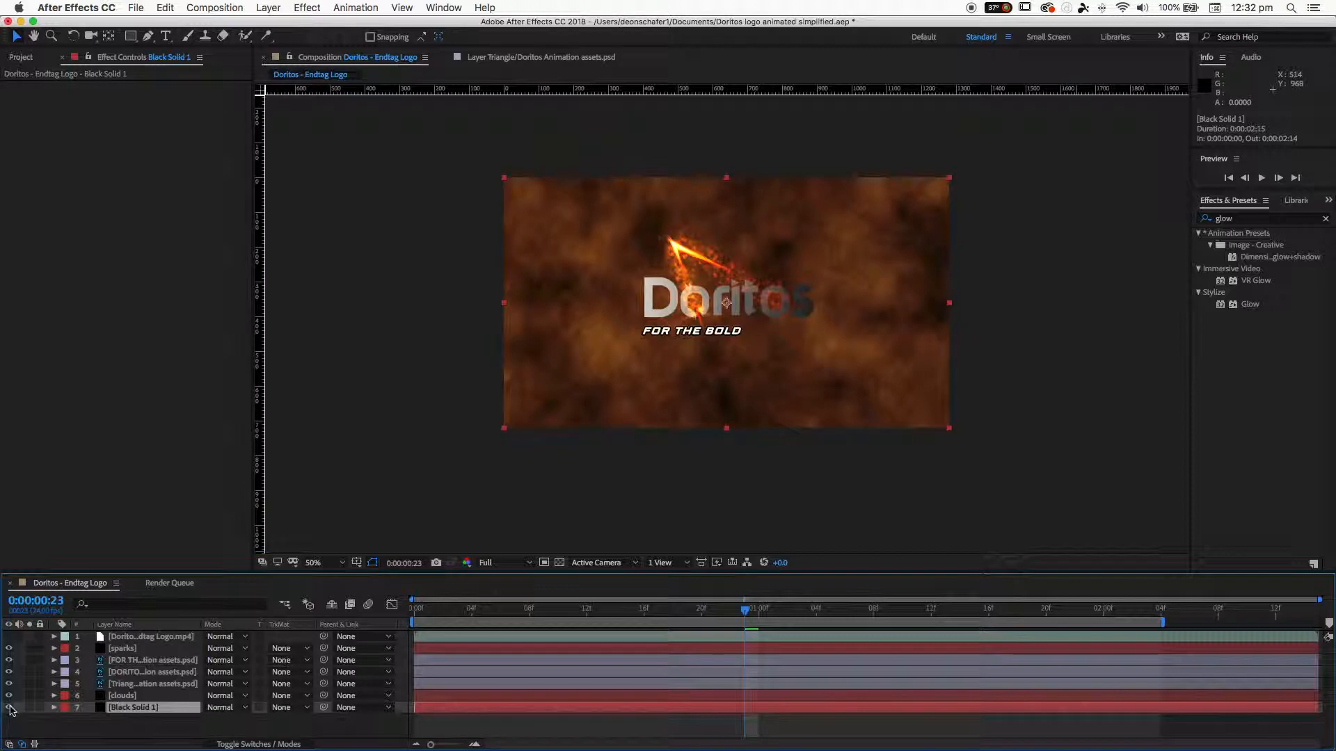
click(139, 696)
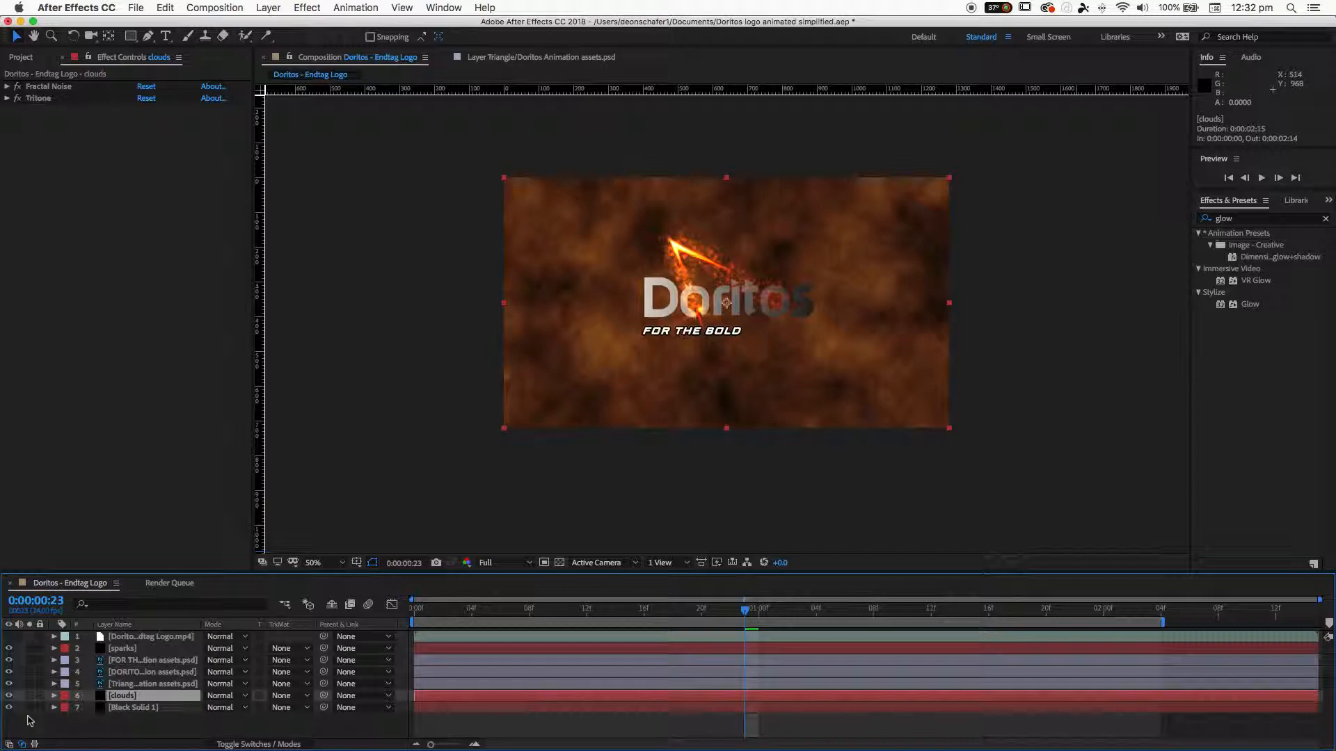
key(space)
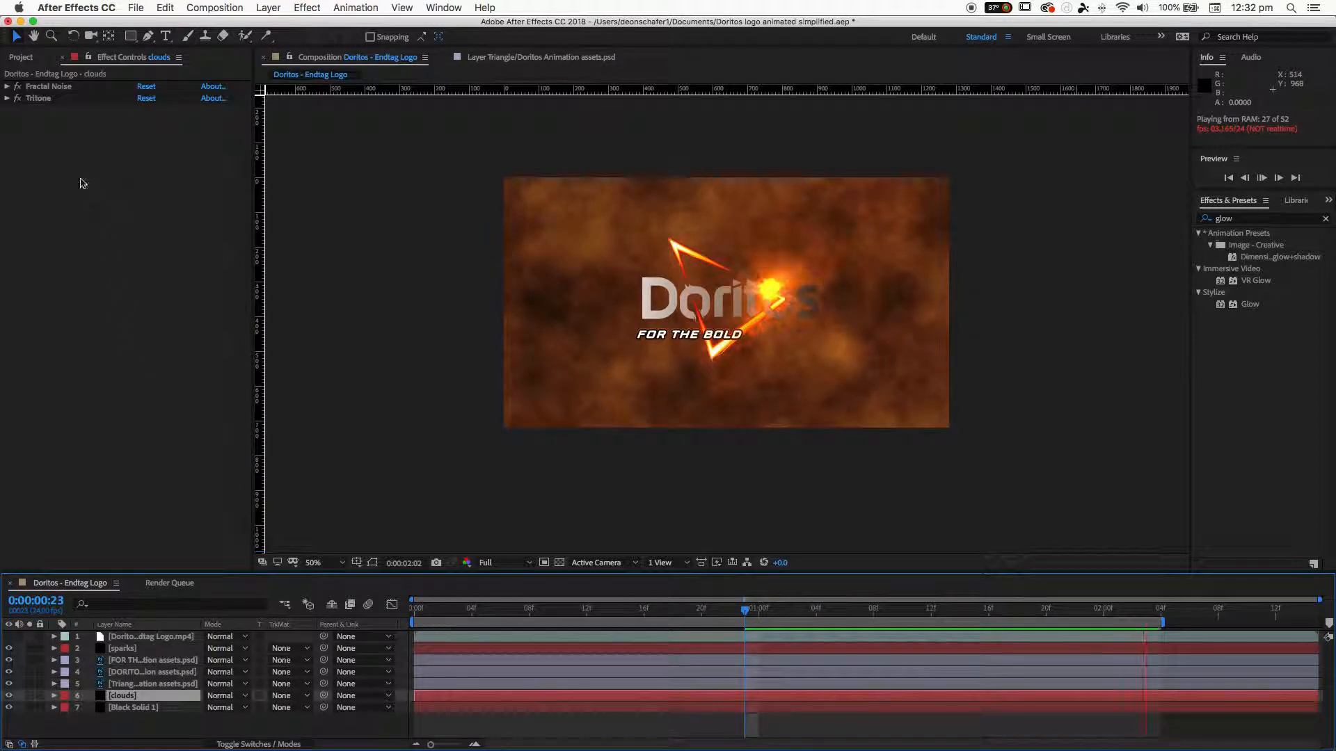
Step: Darken the clouds' Tritone Highlights to brown 61390F
click(7, 98)
click(144, 110)
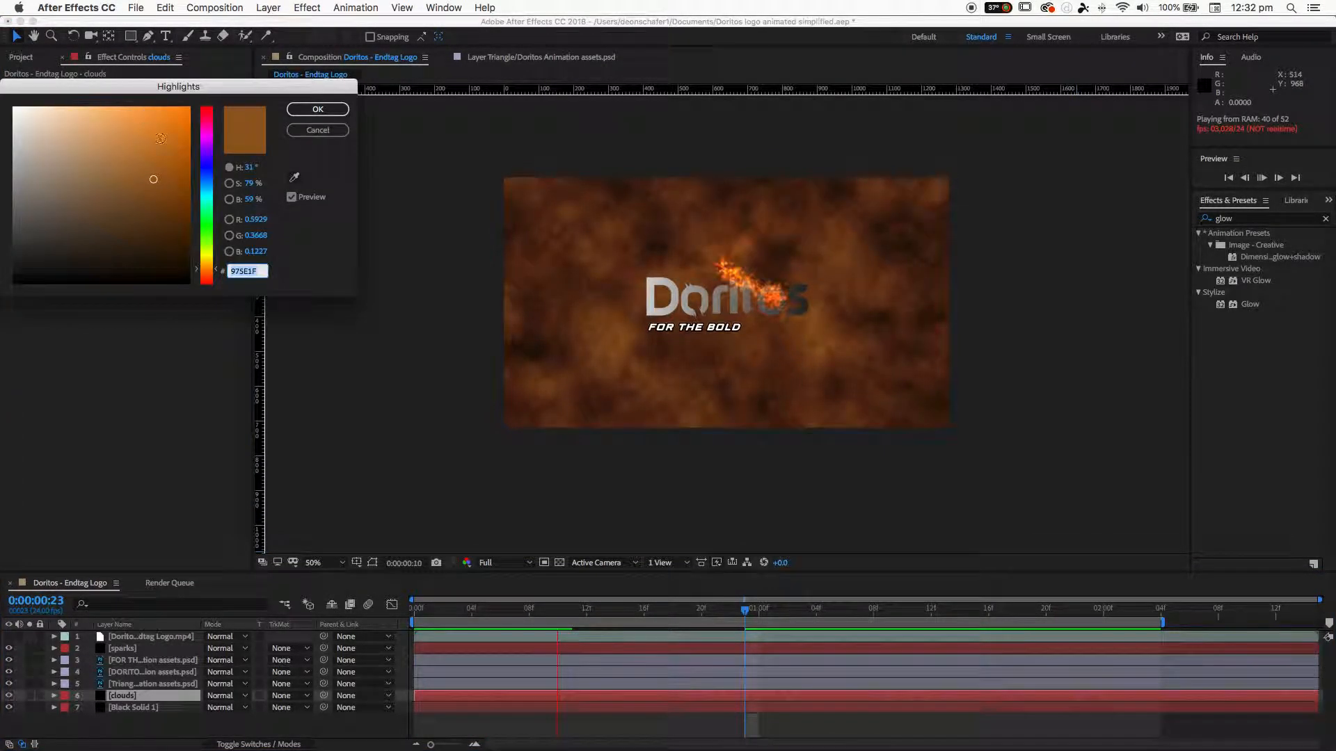
click(162, 217)
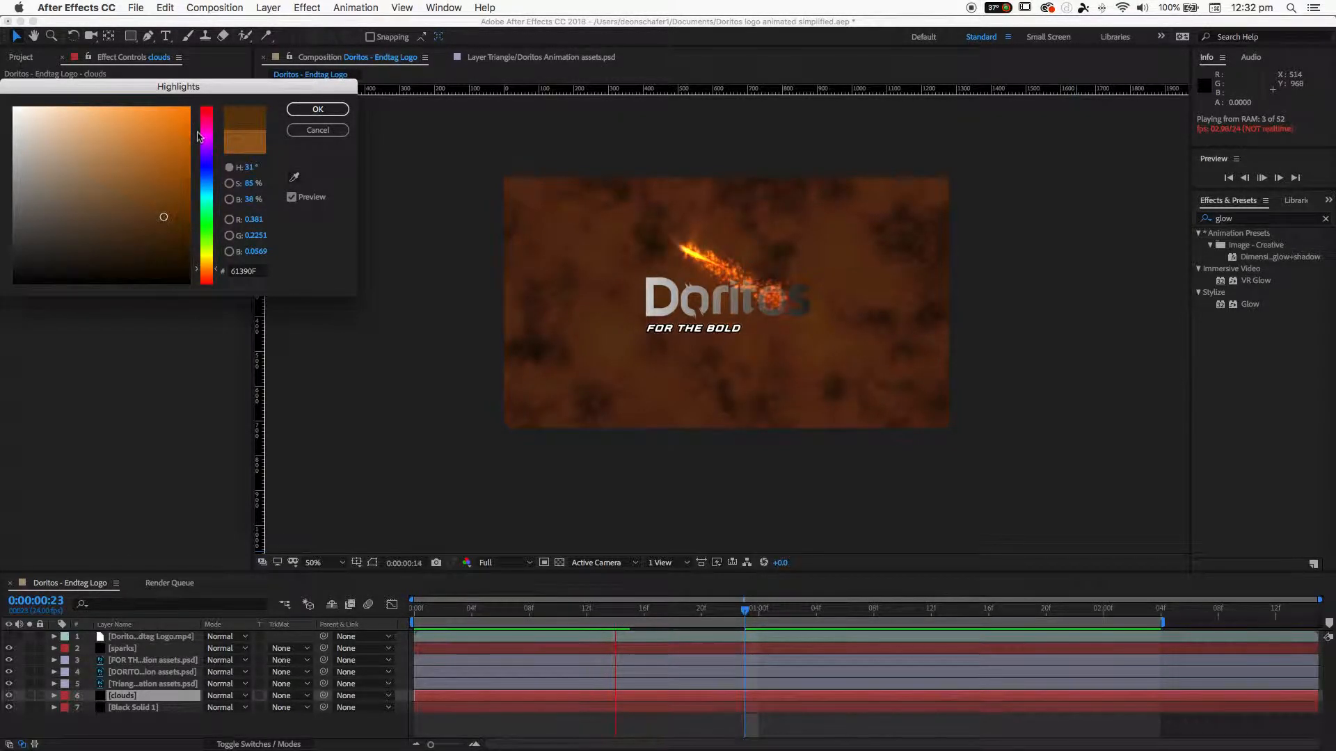
click(299, 110)
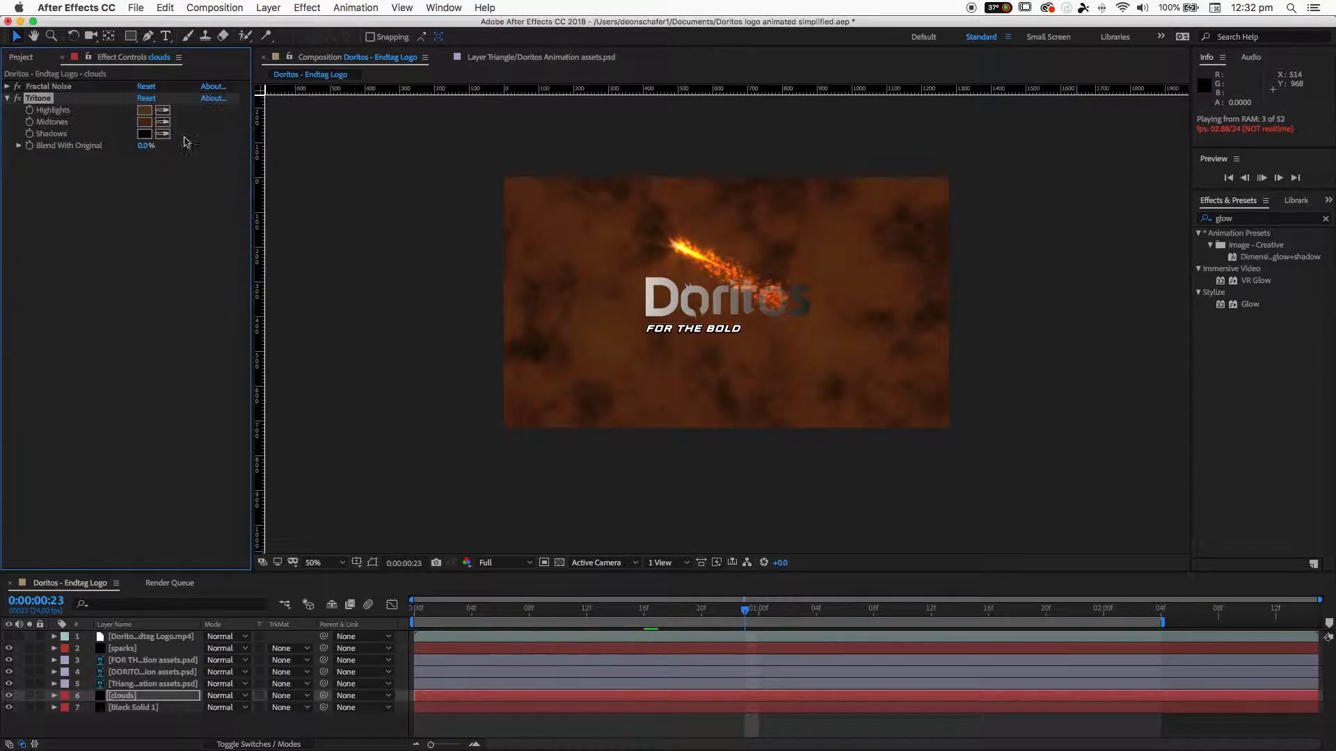
Step: Set the clouds' Tritone Midtones to very dark brown 2E1204, and keep the Shadows at black 000000
click(144, 121)
click(173, 246)
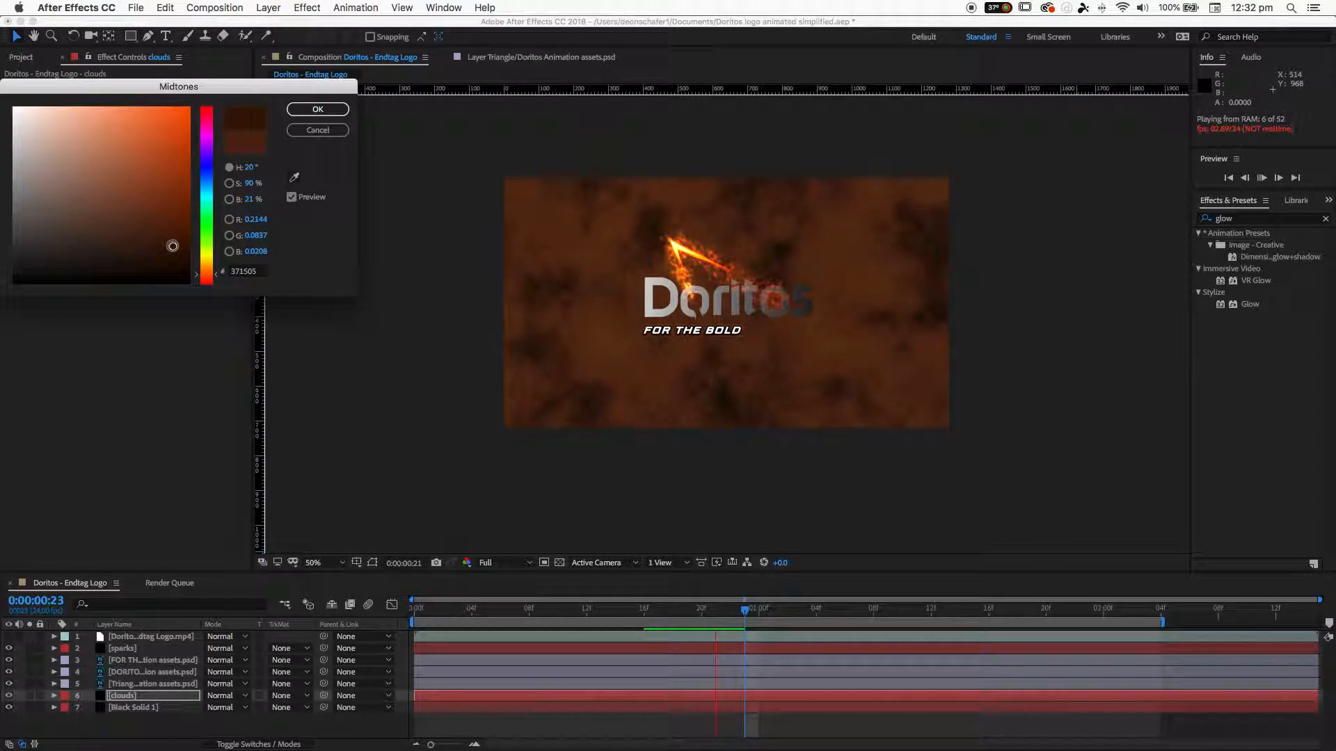
click(173, 251)
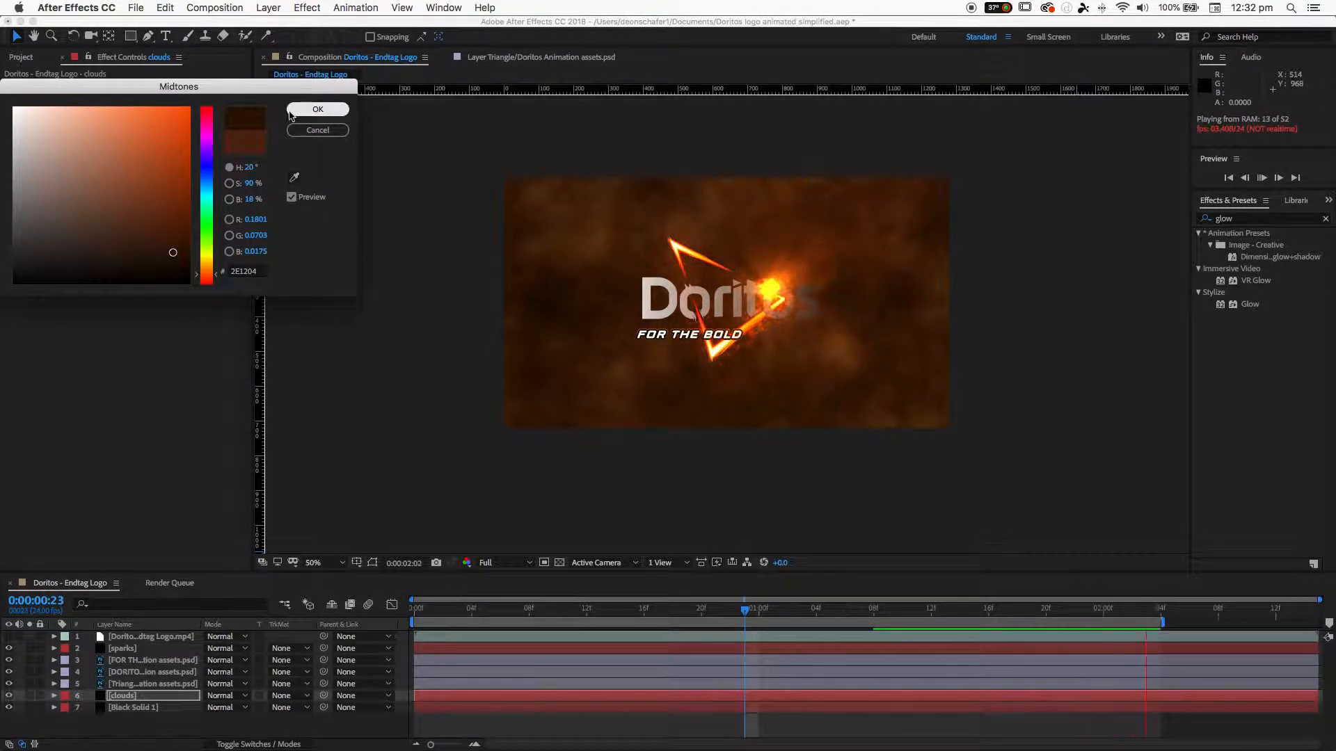
click(317, 110)
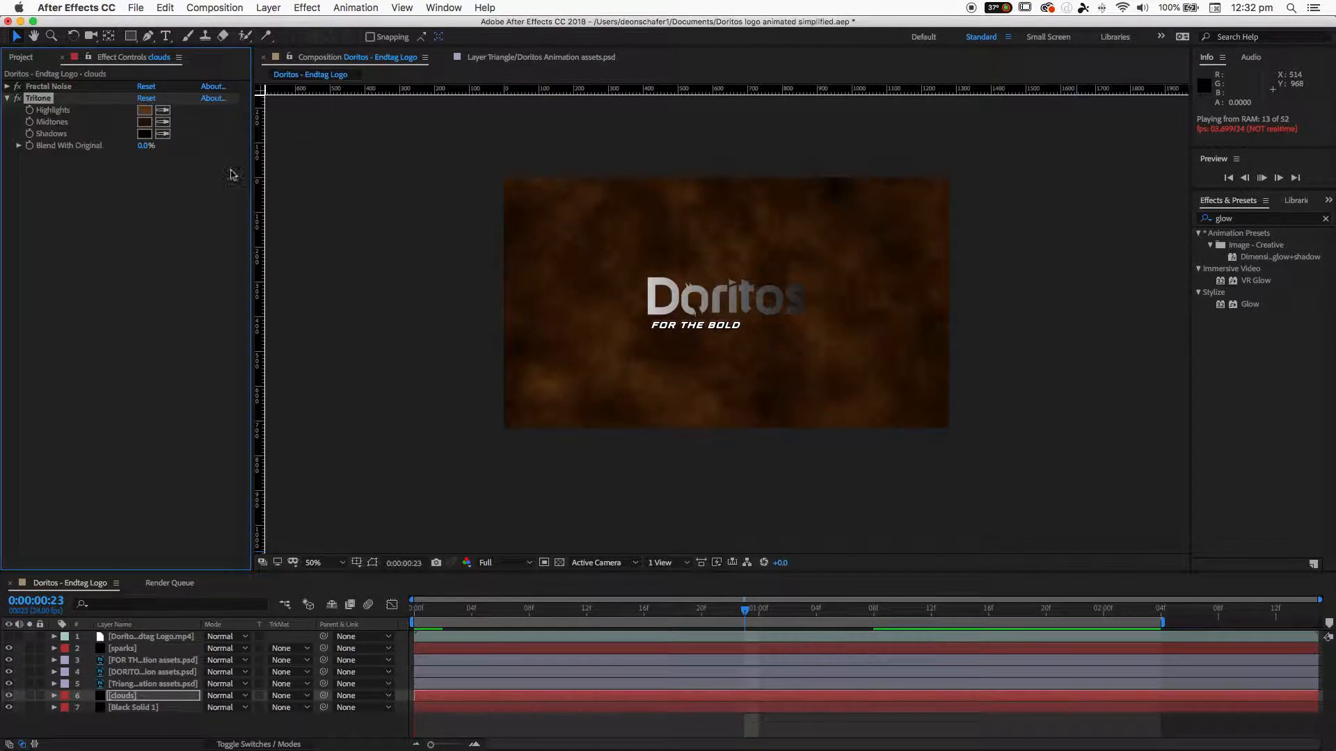
click(144, 133)
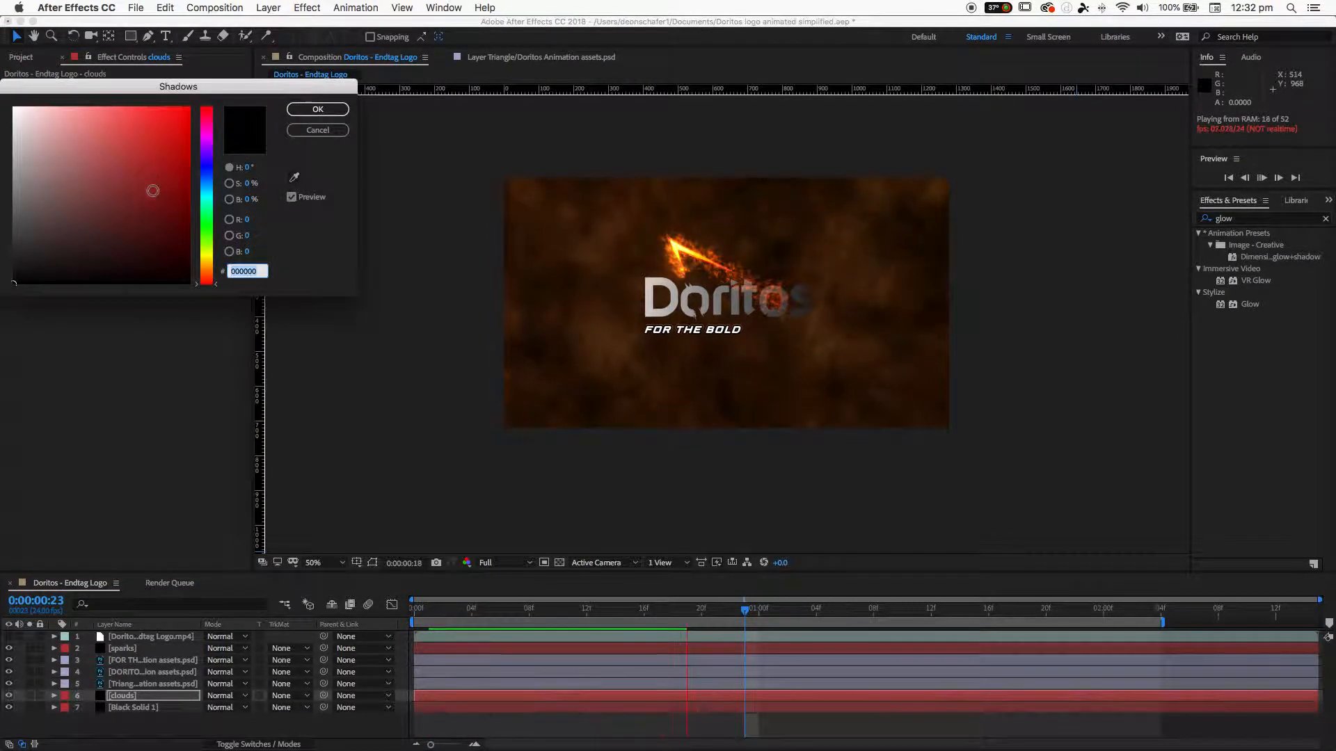
click(317, 109)
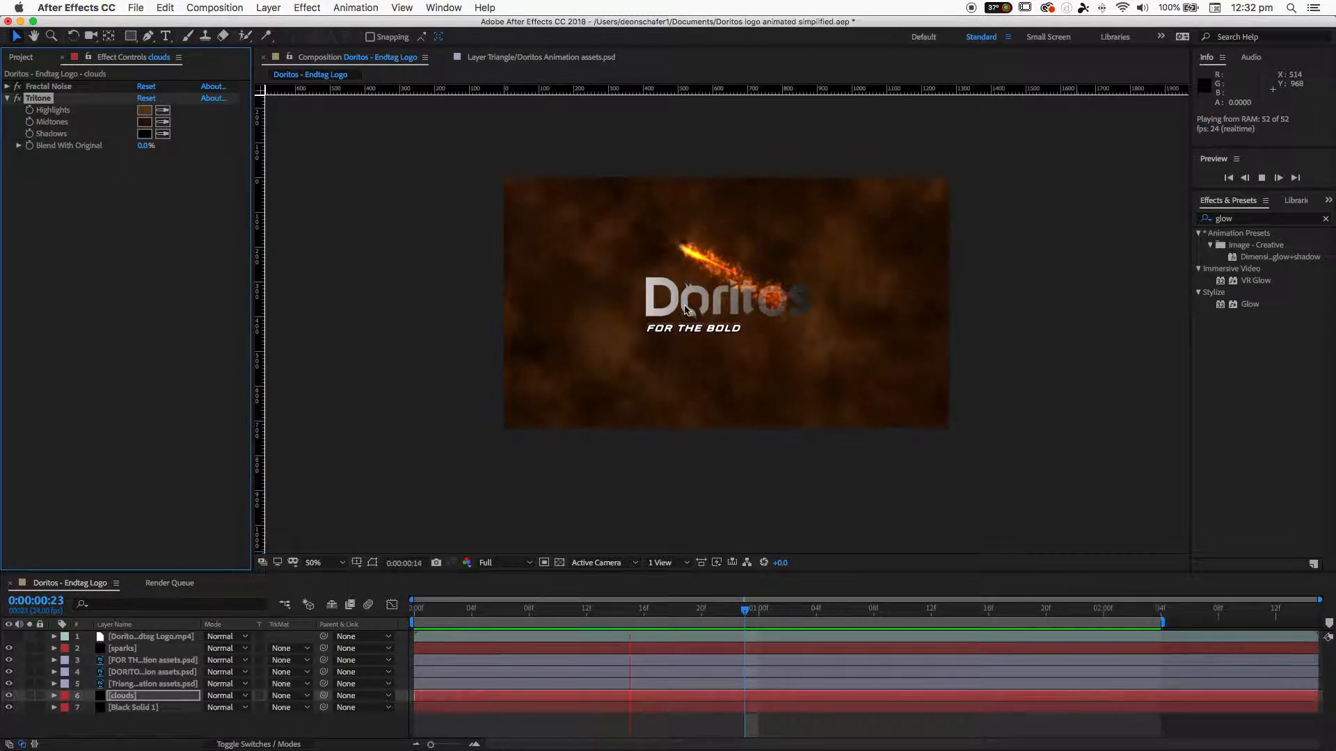
Step: Move the sparks layer below the FOR THE BOLD and DORITOS text layers, directly above the Triangle layer
click(139, 659)
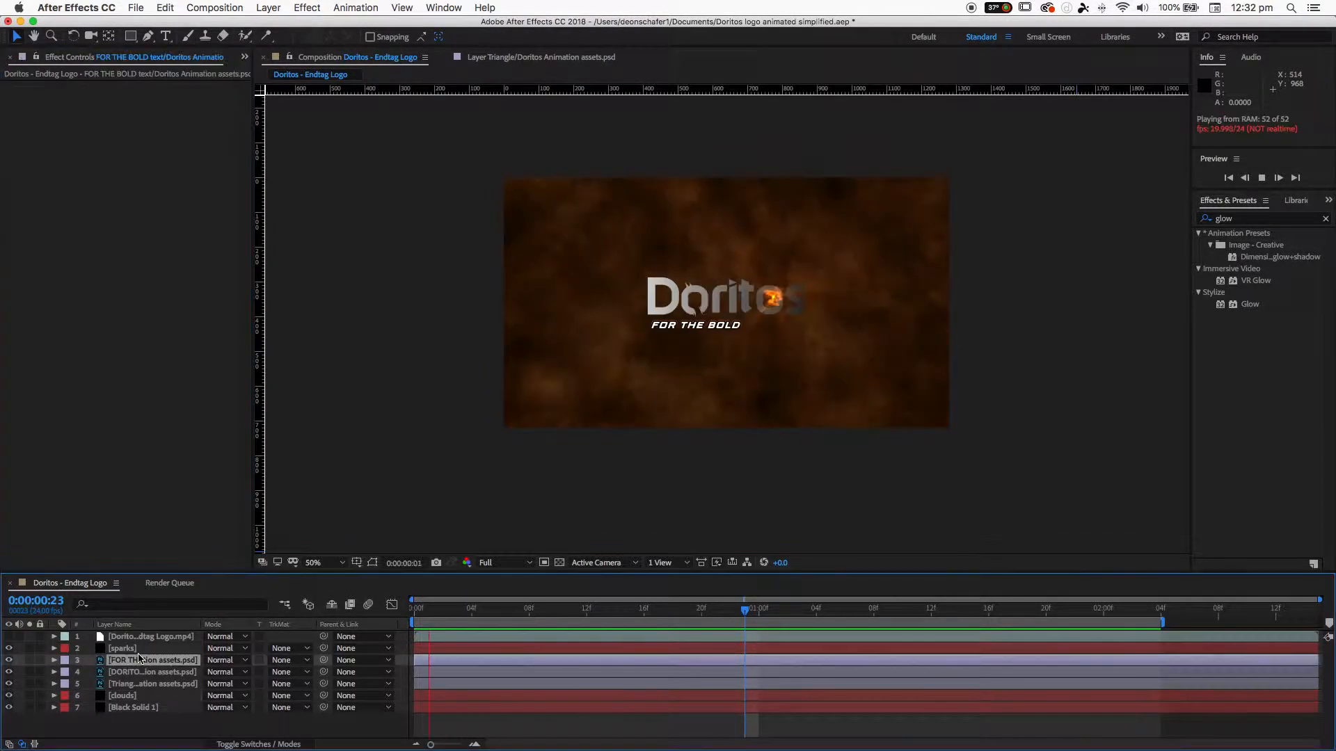
click(148, 649)
drag(148, 652, 146, 678)
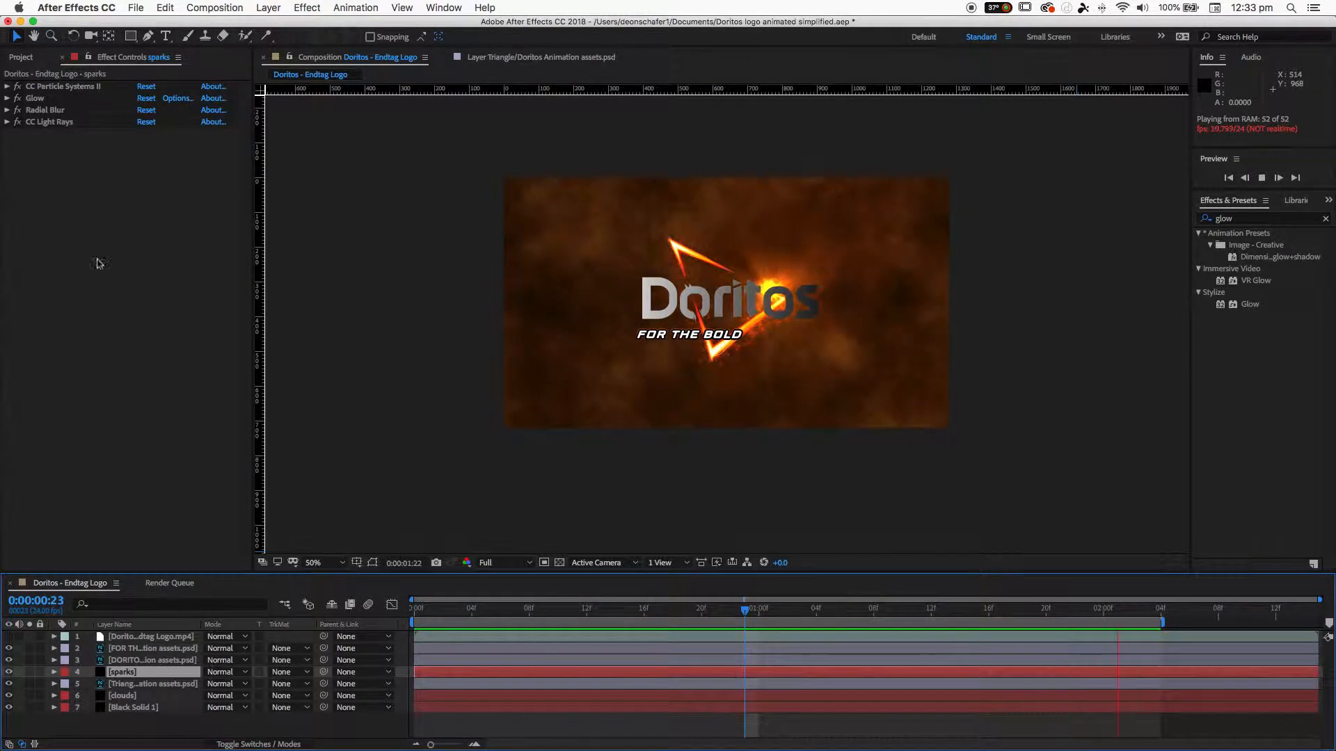
Step: Review the Glow and CC Light Rays effects on the sparks layer against the animation preview
click(37, 98)
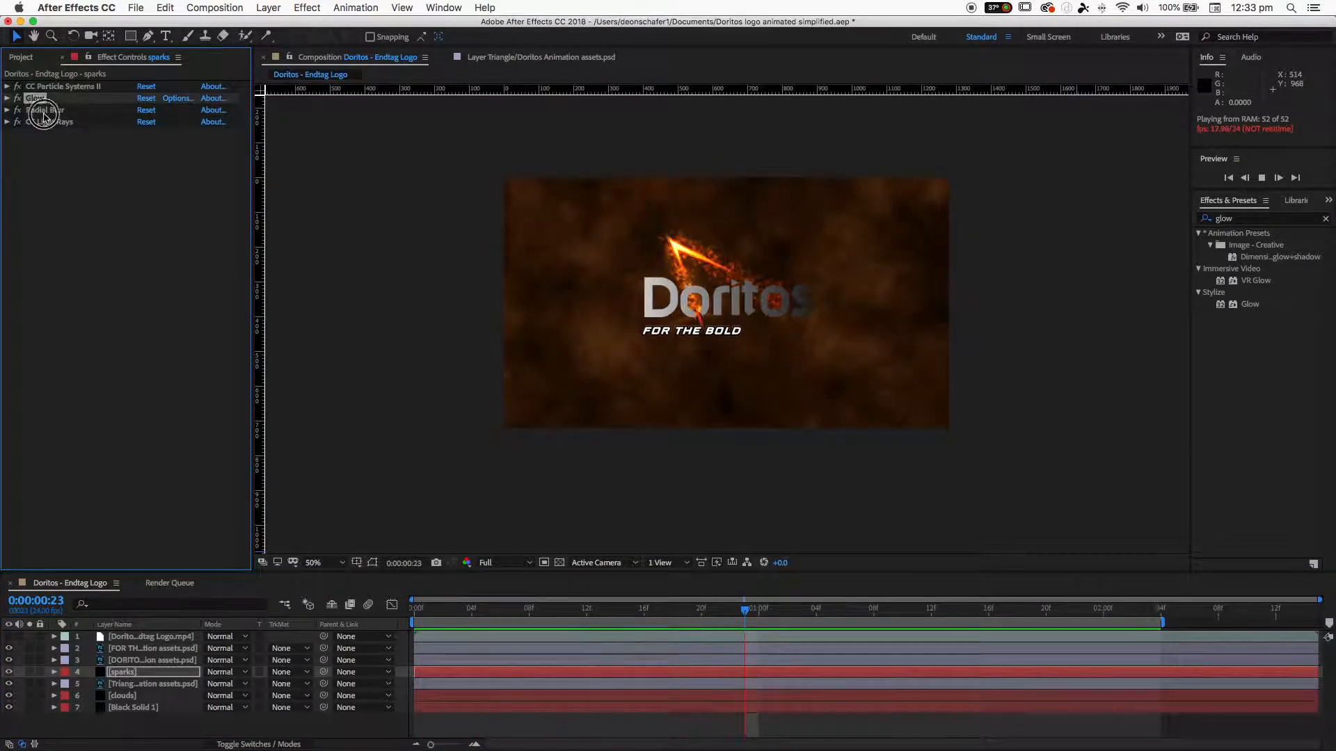
click(45, 121)
key(space)
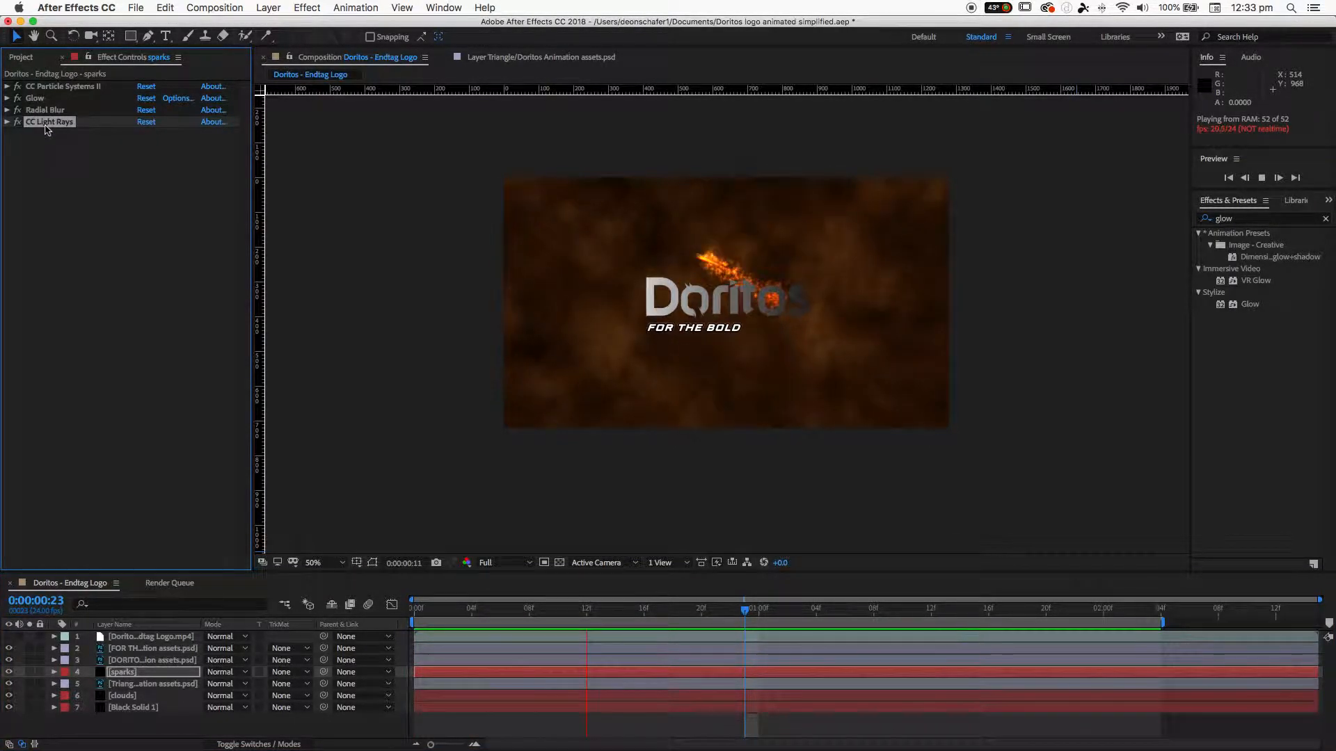
Step: Stop the animation preview and create a black 1280 x 720 px solid layer named Vignette
click(62, 202)
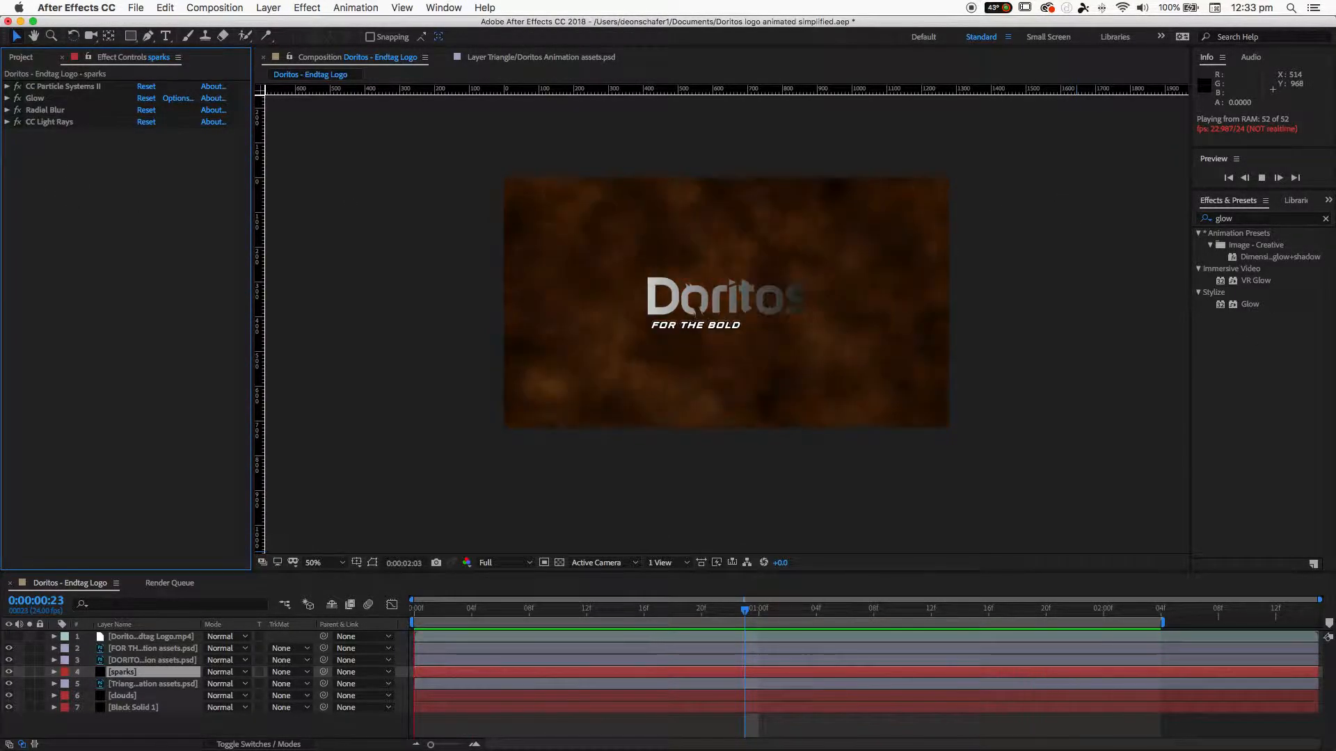
click(934, 490)
key(space)
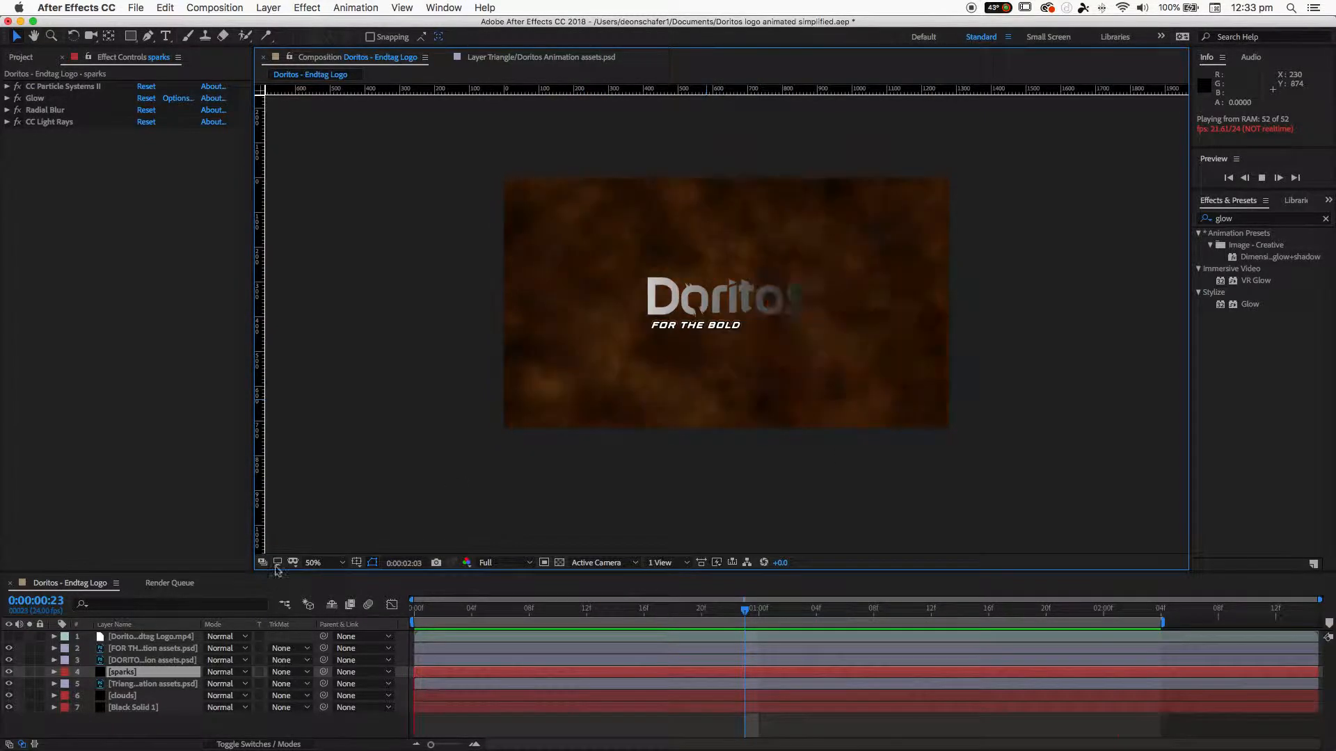
key(space)
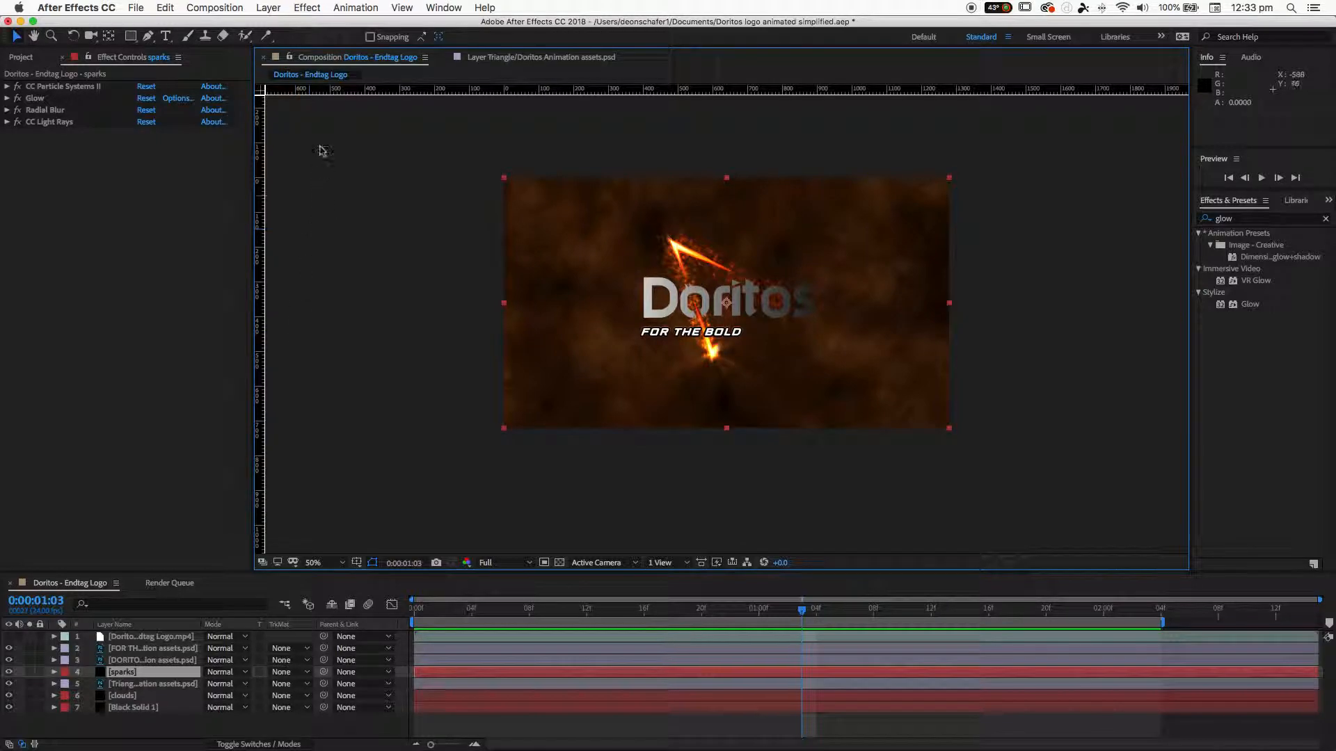
click(268, 8)
mouse_move(279, 23)
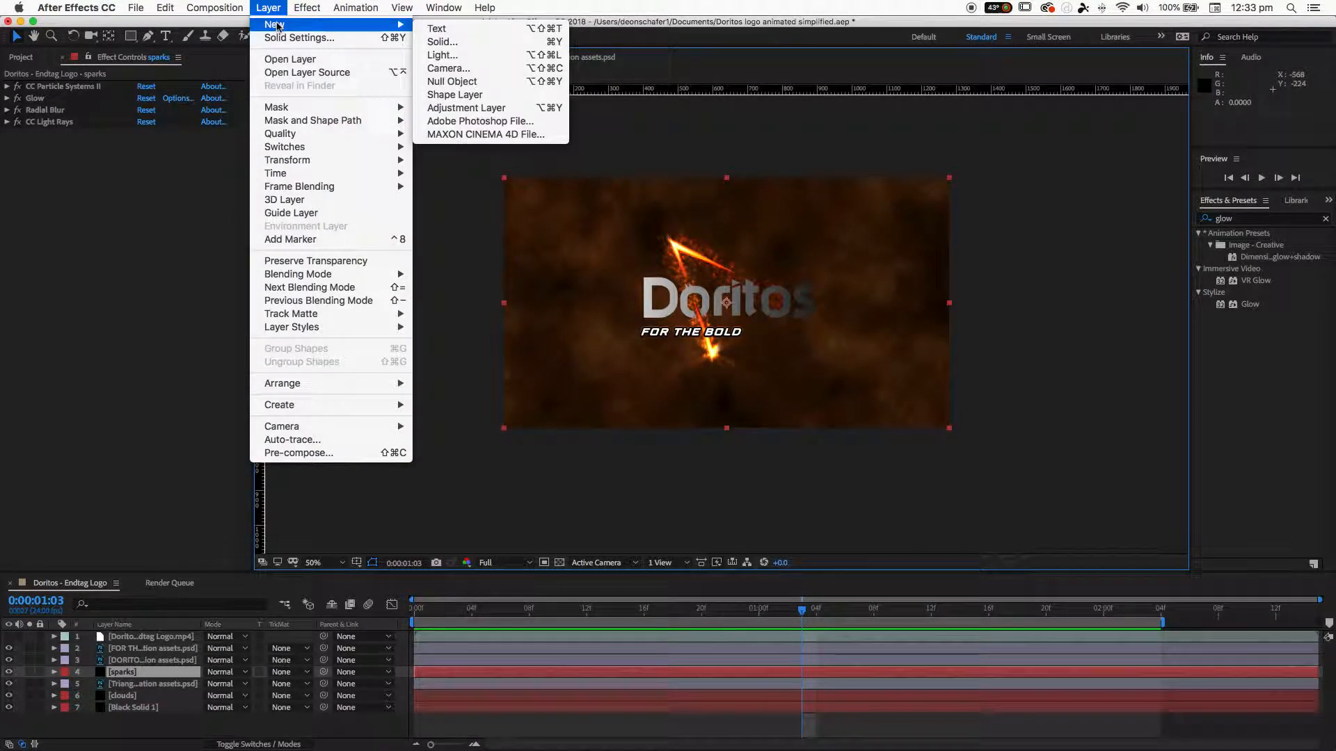
click(451, 46)
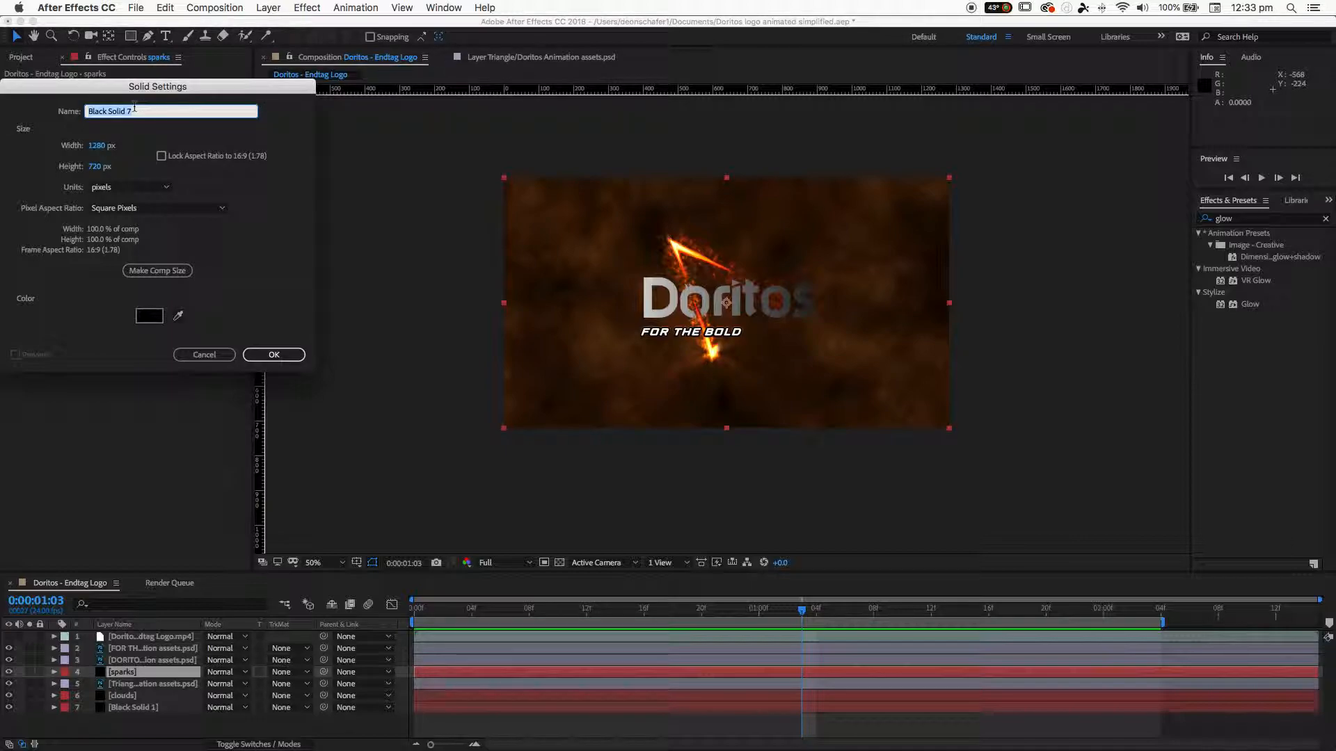
text(Vignette)
click(257, 354)
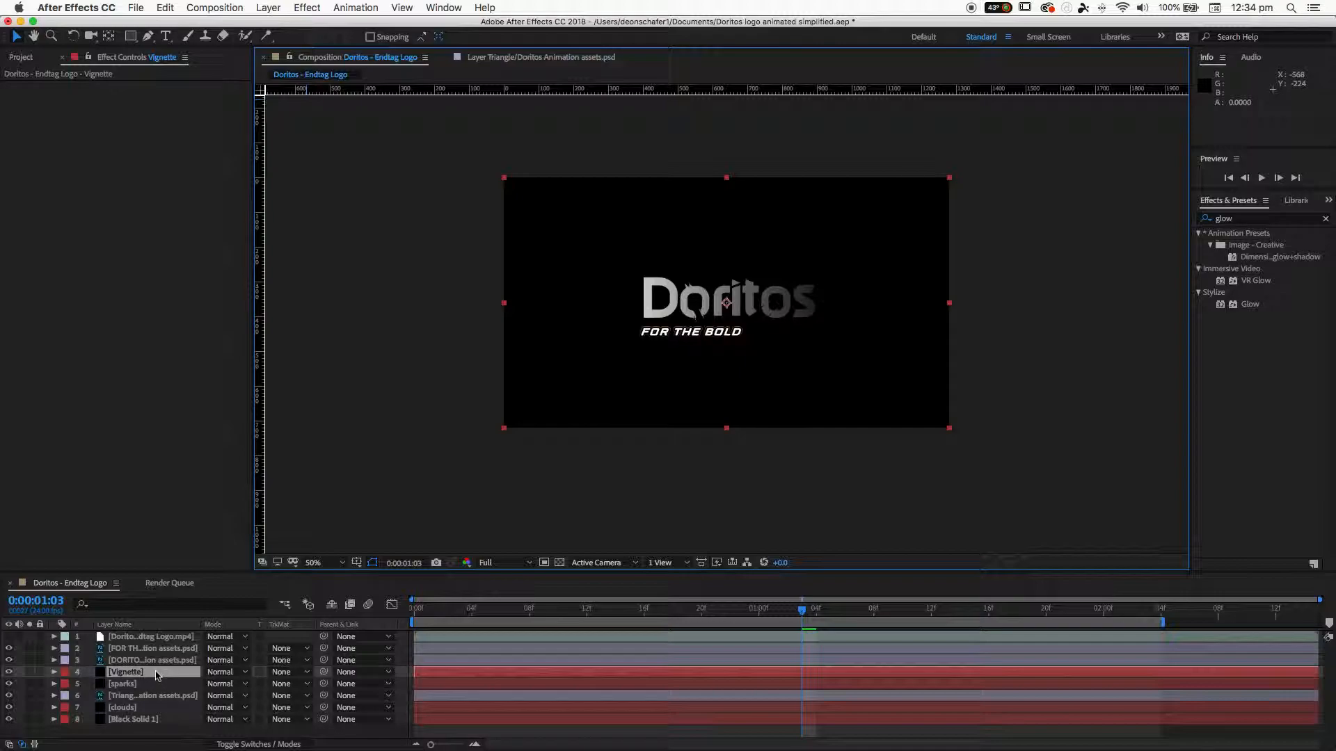
Step: Move the Vignette layer below the Triangle layer, directly above clouds, and compare the frame with the layer hidden and shown
drag(156, 676, 159, 701)
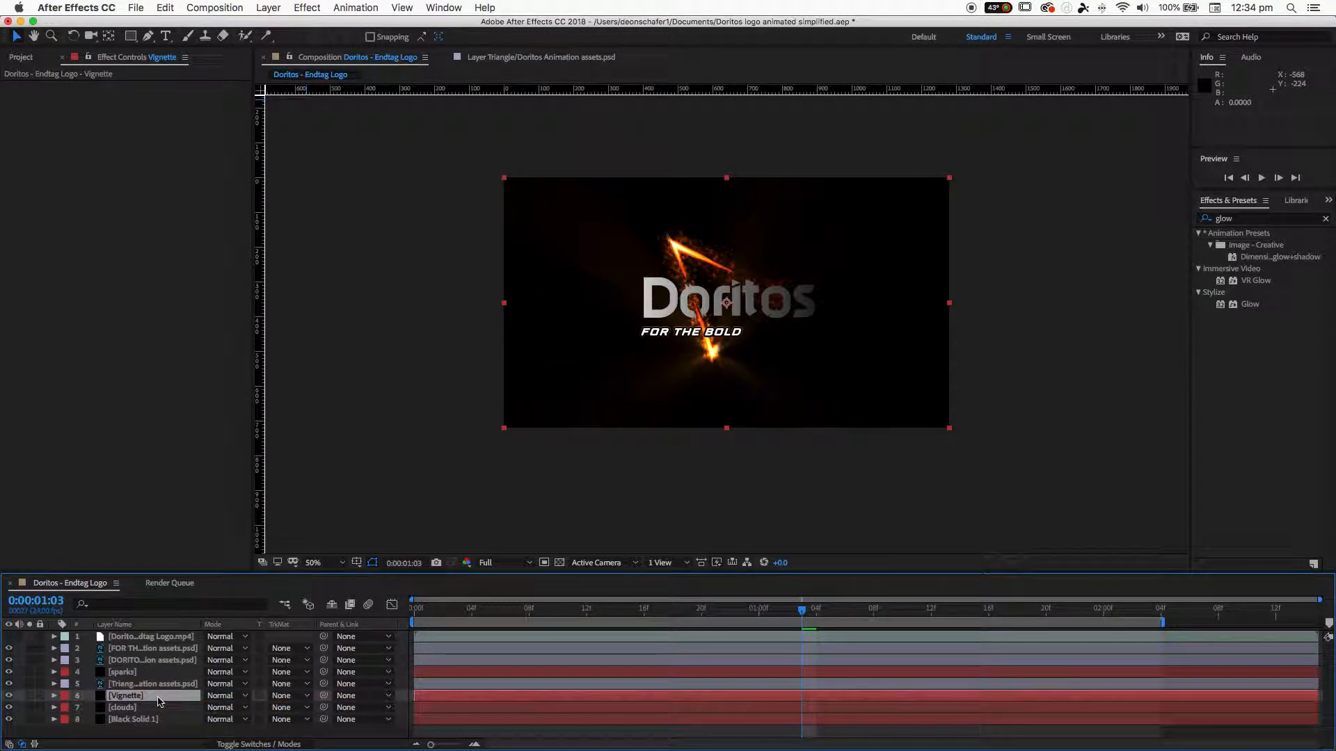
click(8, 696)
click(8, 697)
Step: Apply a Gradient Ramp effect to the Vignette layer and set its ramp shape to Radial Ramp
click(305, 8)
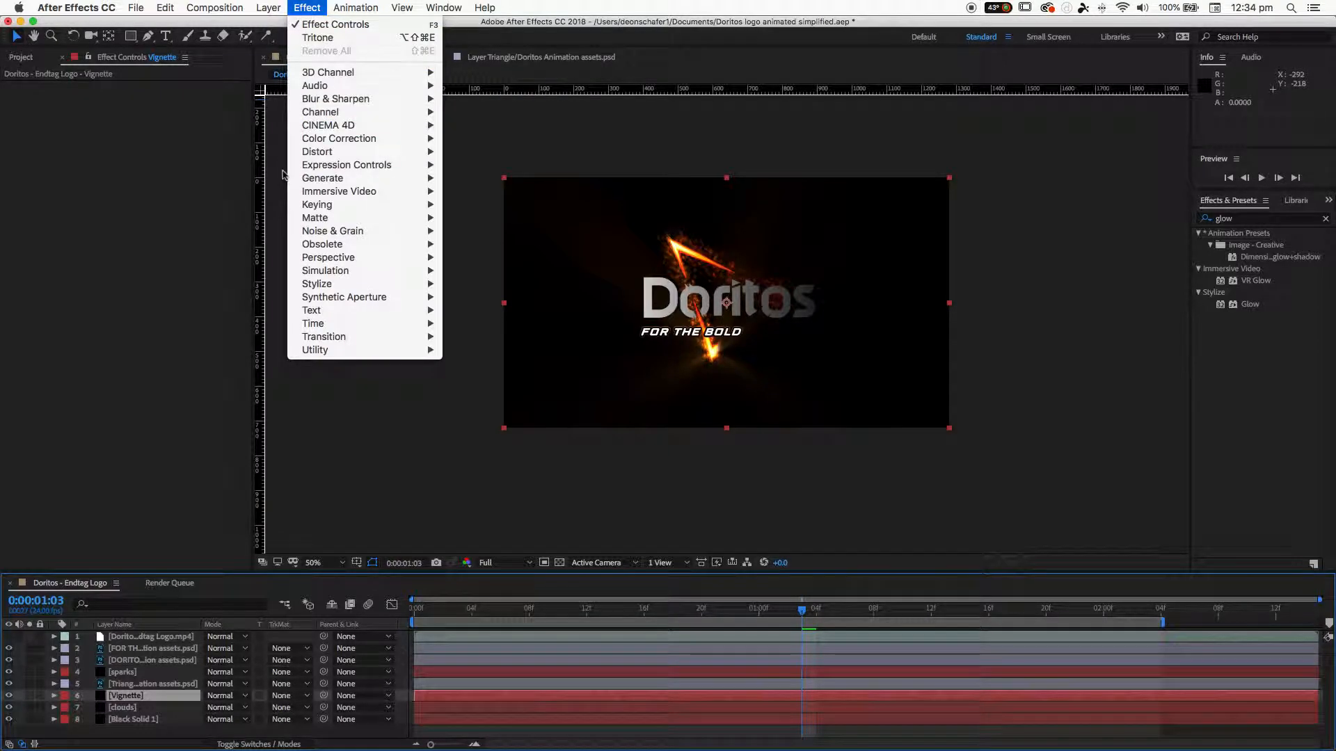
mouse_move(334, 137)
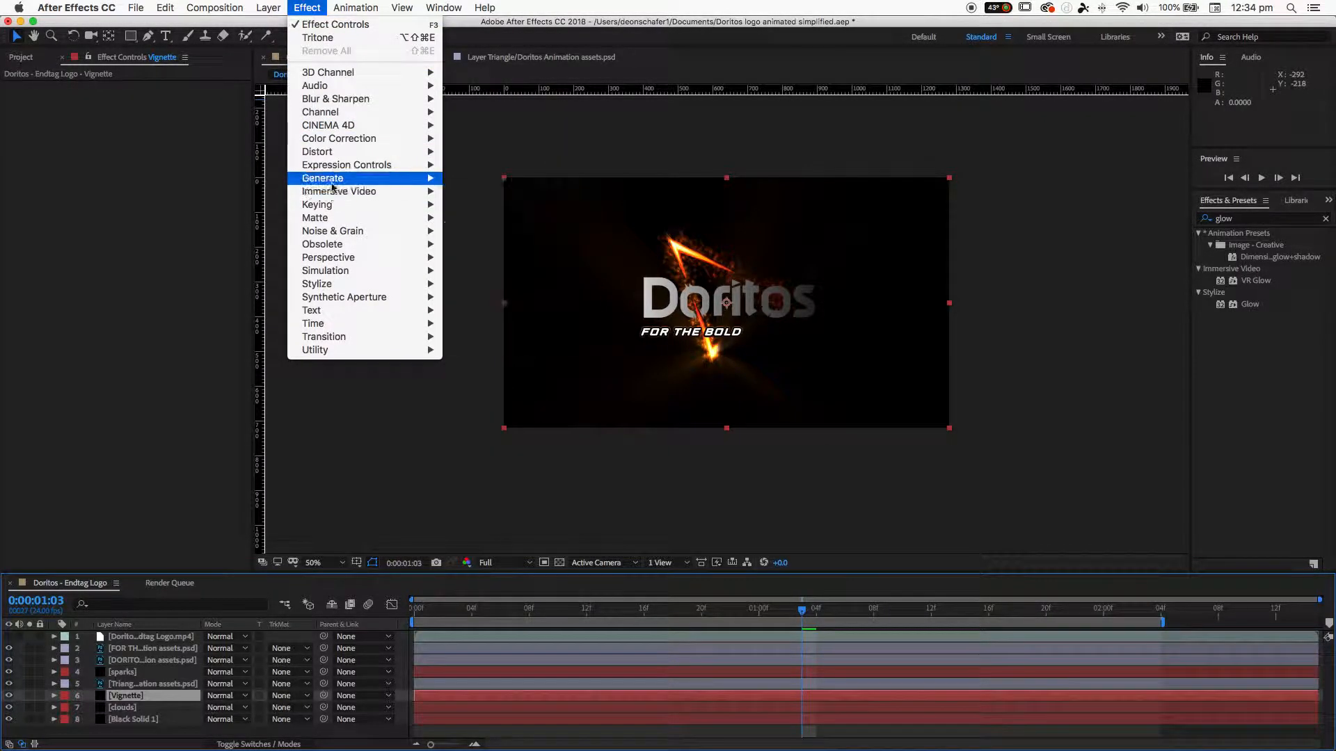
mouse_move(418, 178)
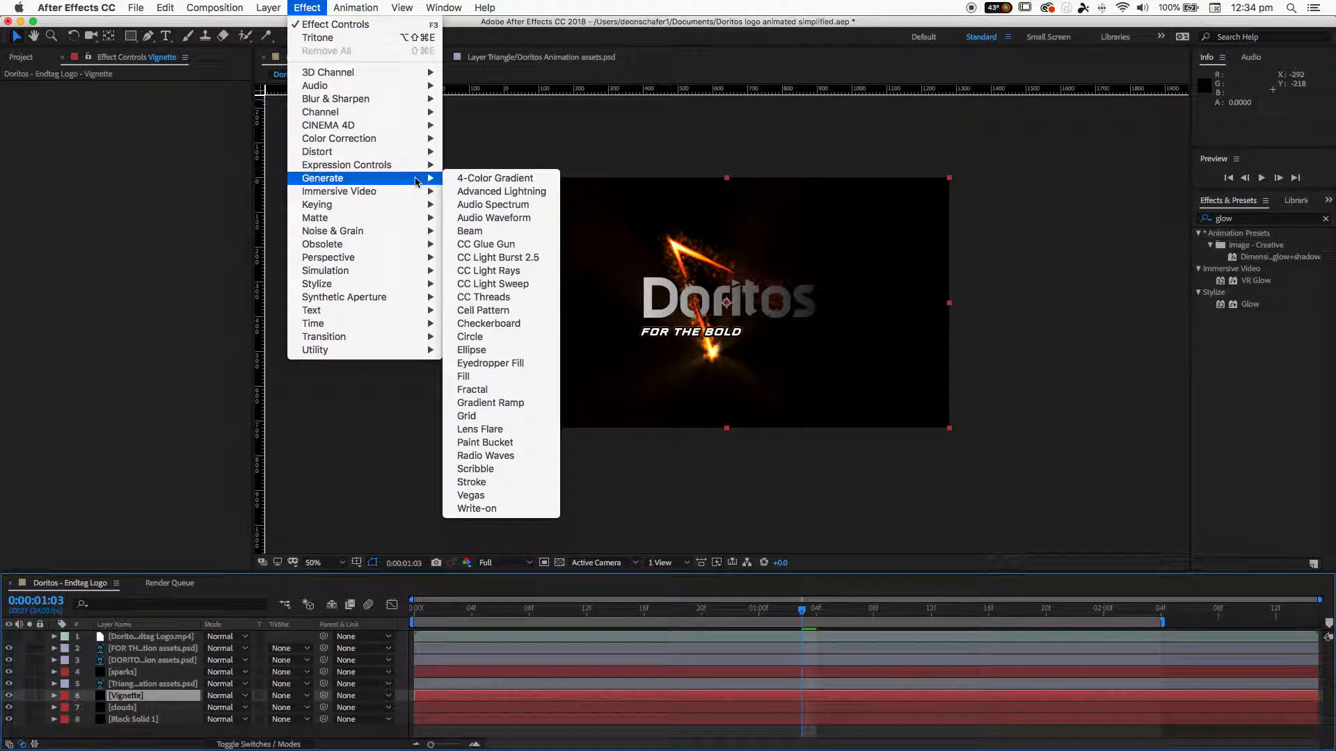
click(498, 402)
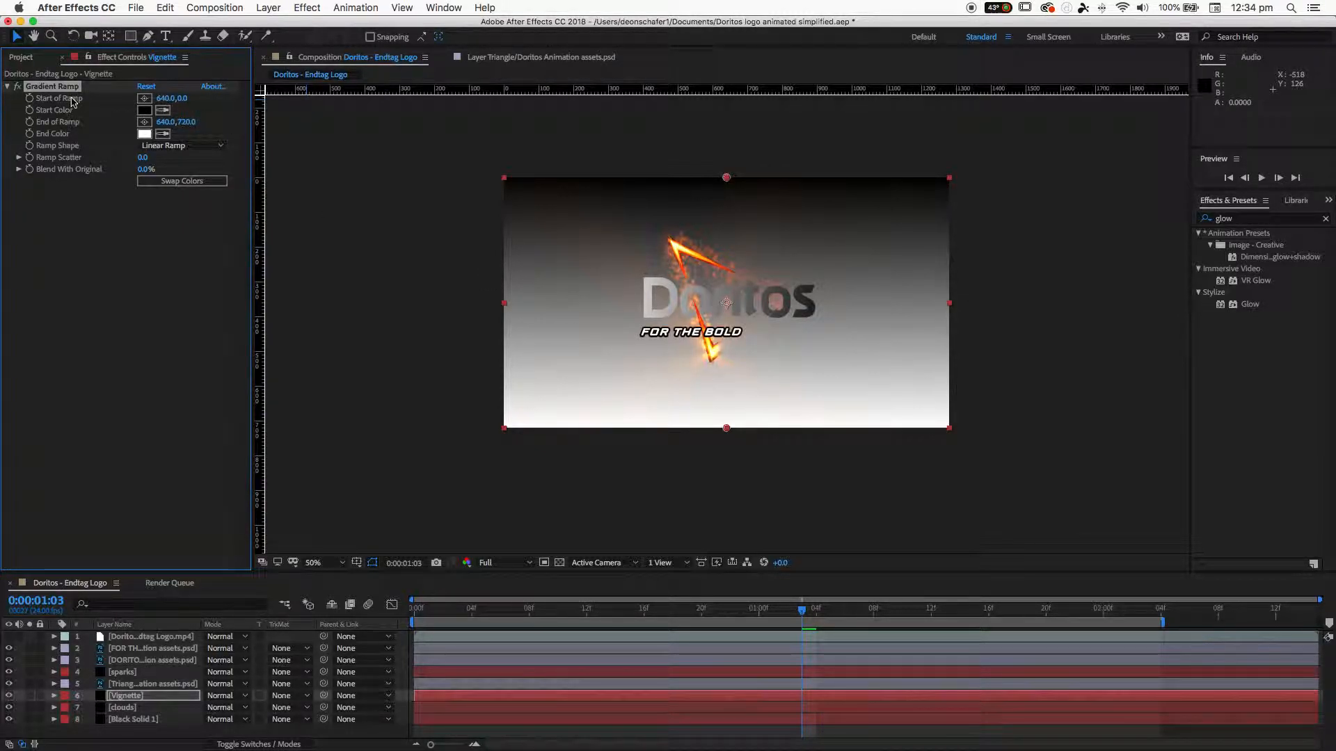
click(144, 98)
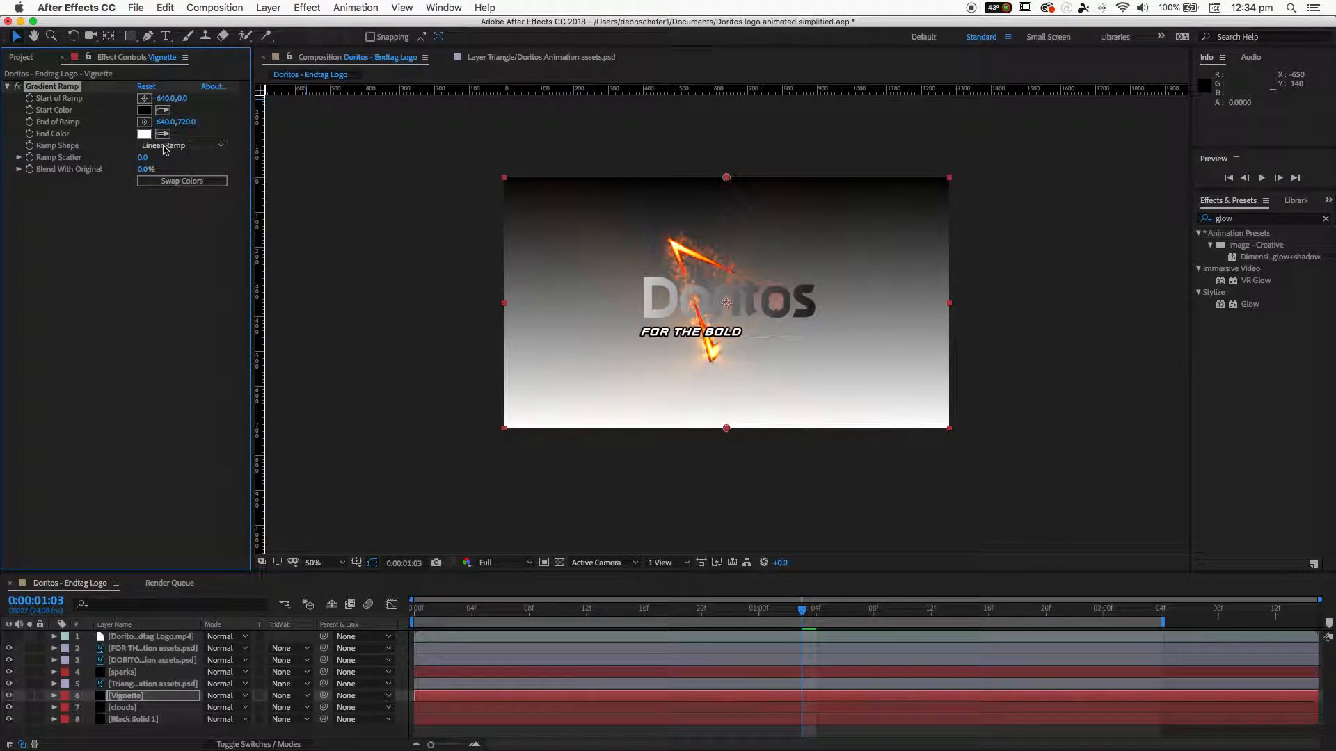
click(168, 148)
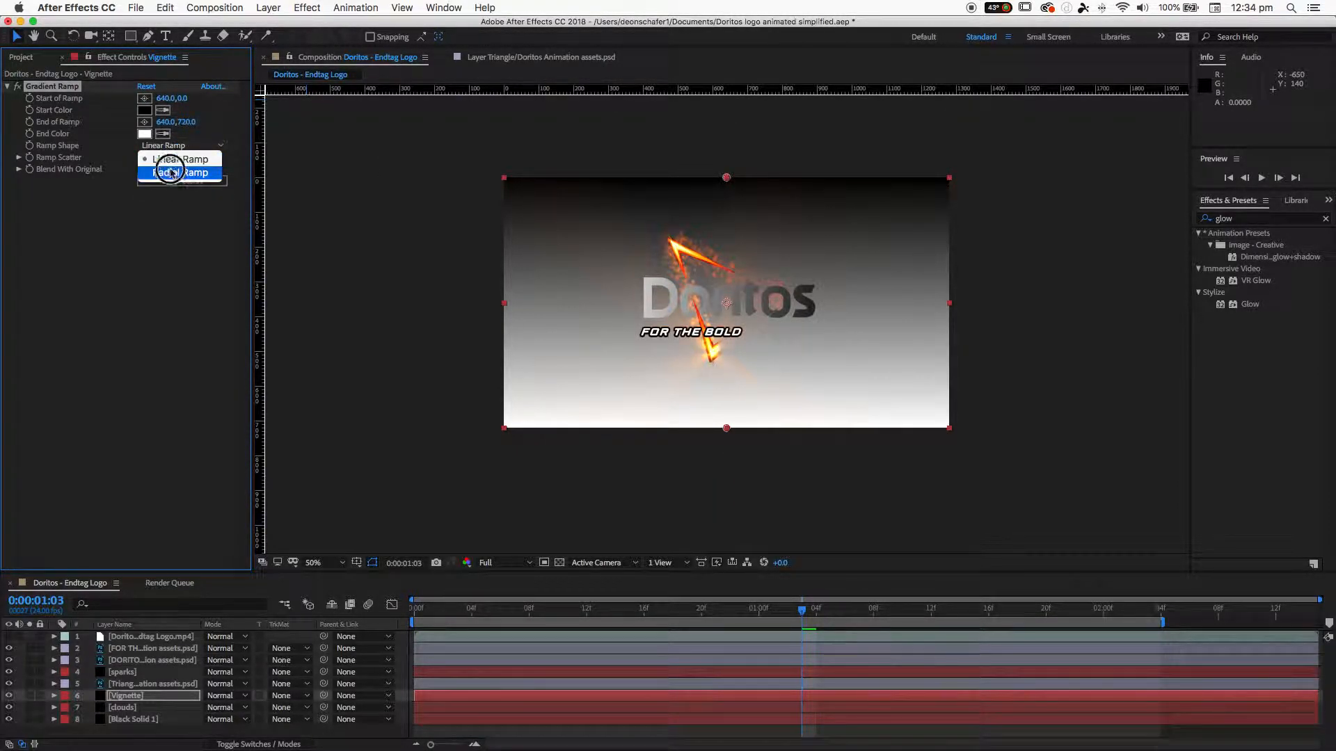
click(172, 174)
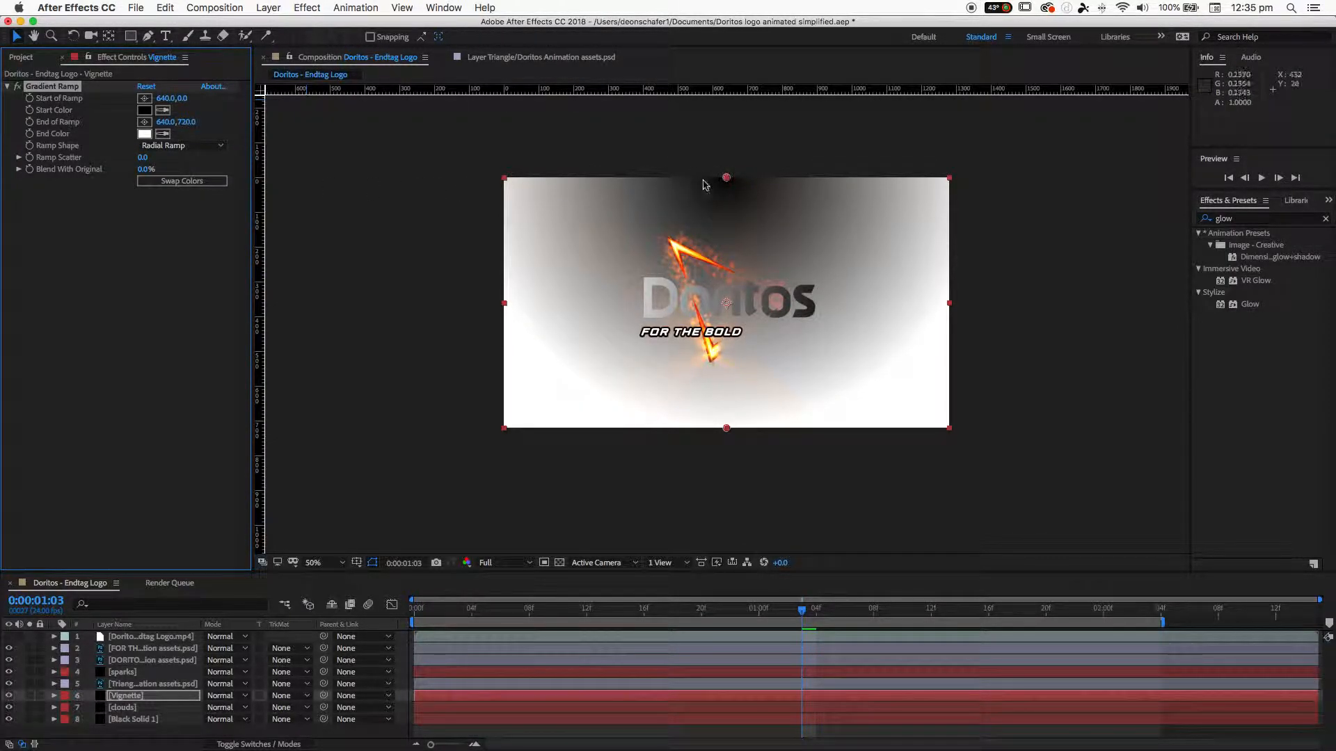
Step: Place the Start of Ramp at the frame's centre, about 638, 360, and swap the ramp's start and end colors
click(144, 99)
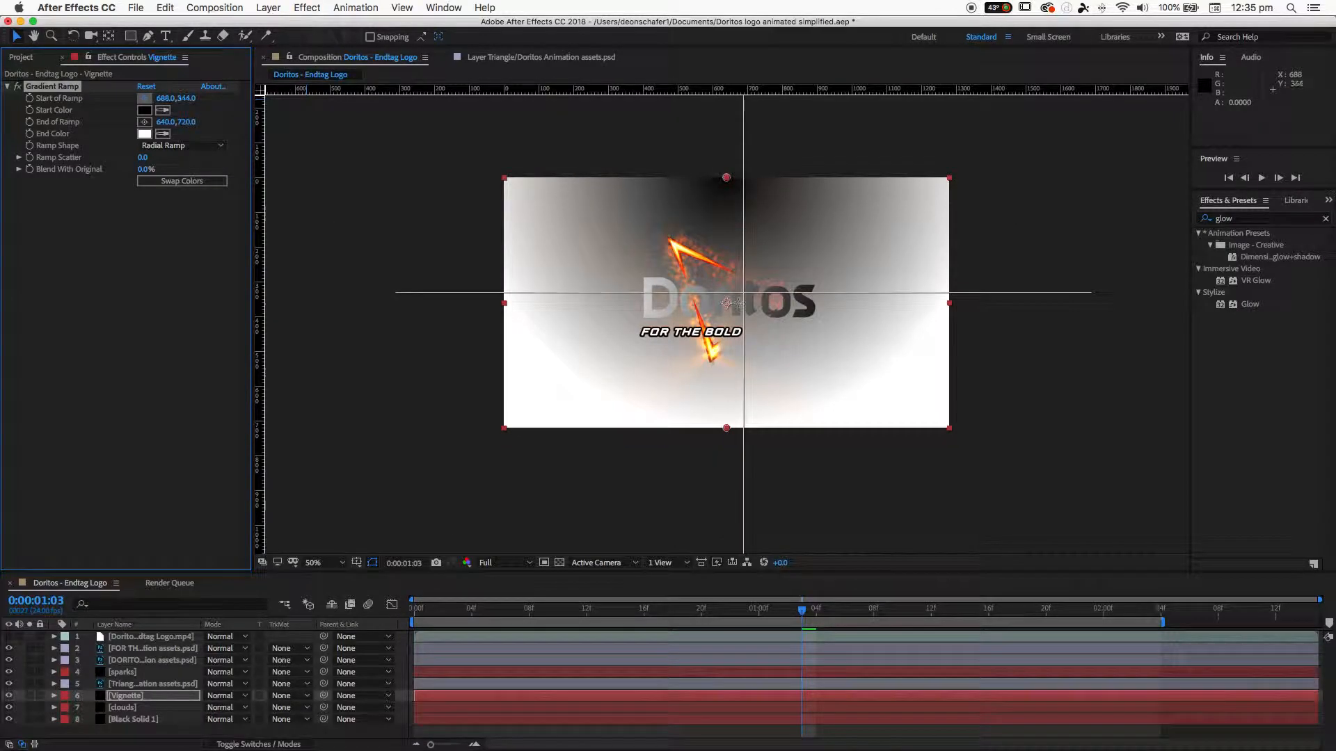
click(726, 302)
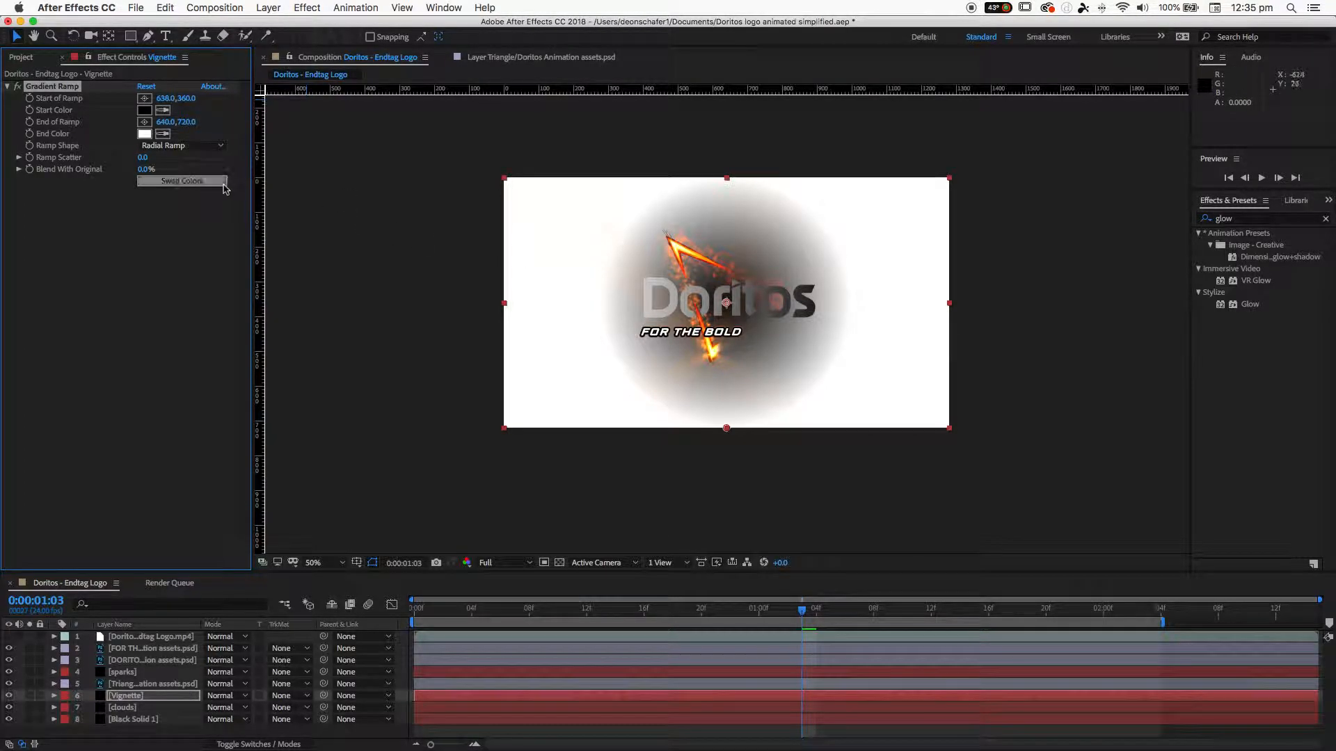
click(172, 182)
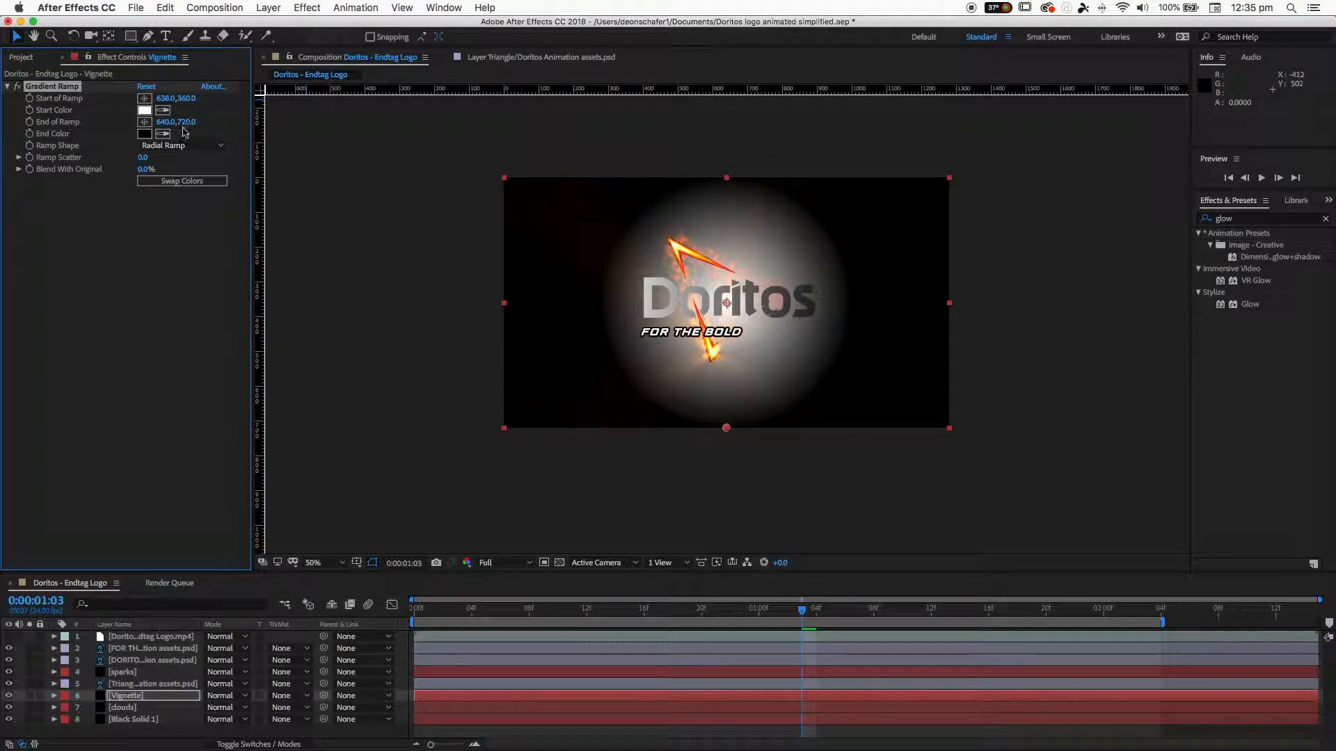
Step: Enlarge the radial gradient by moving the End of Ramp outside the frame's lower edge to about 320, 780
click(144, 123)
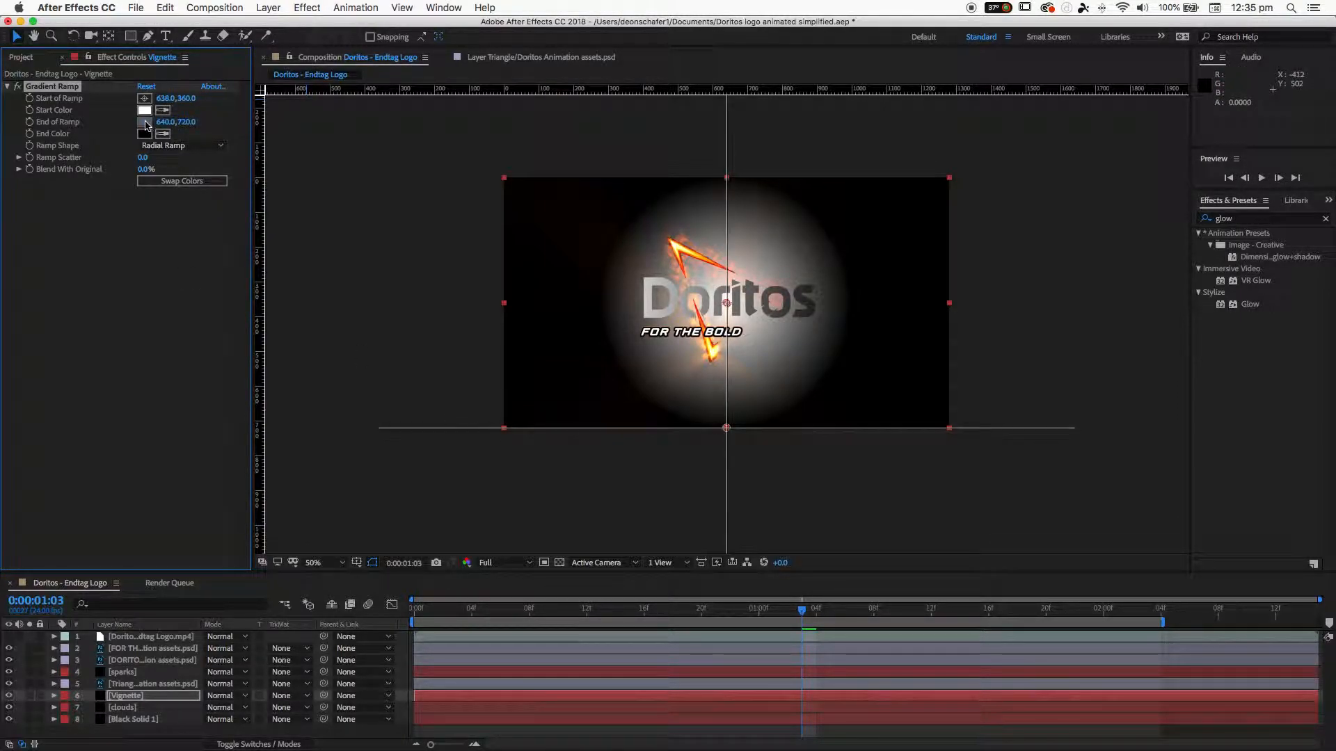
click(731, 492)
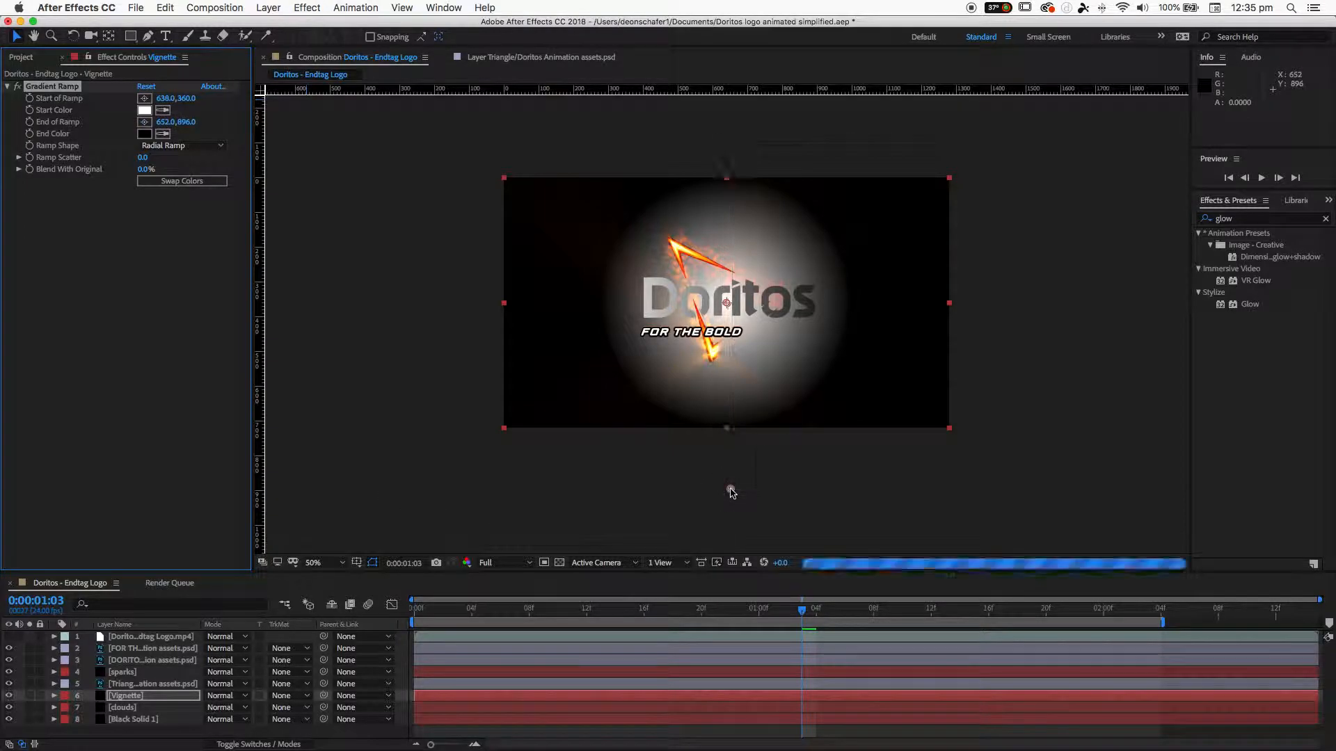
drag(731, 492, 593, 467)
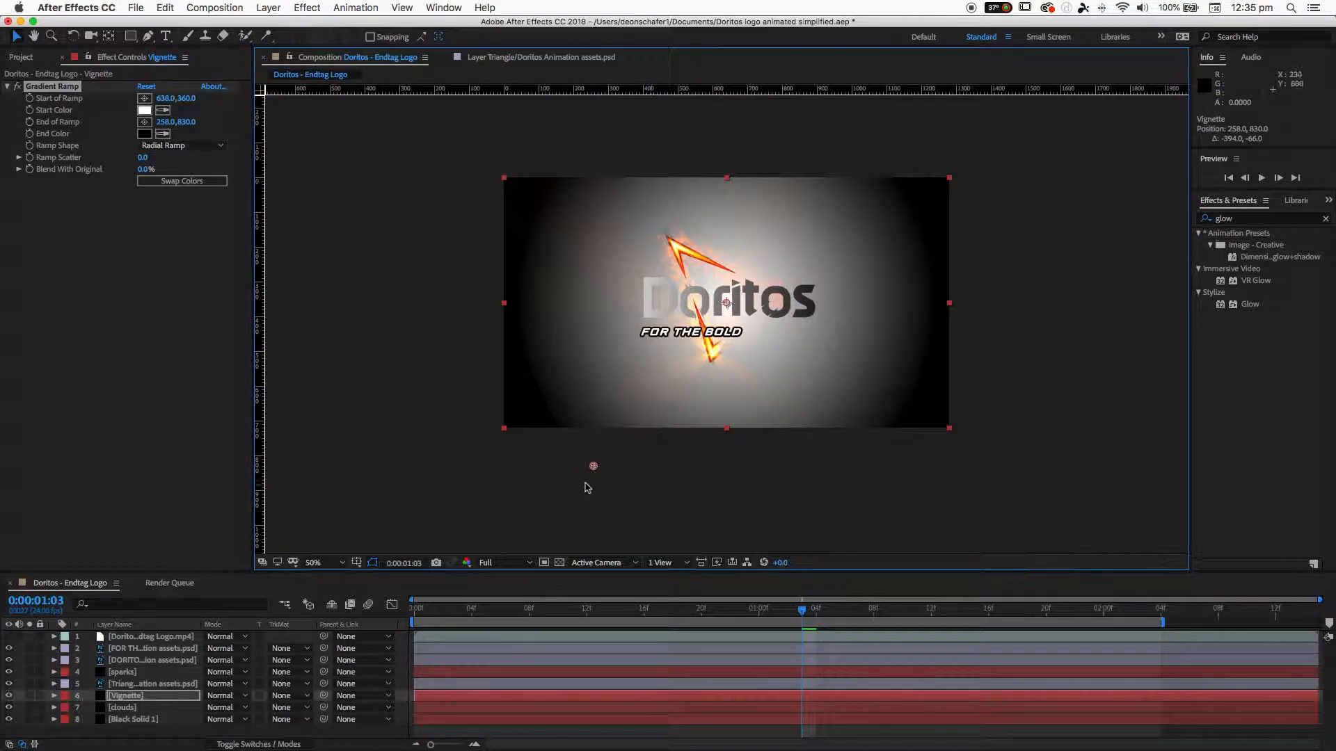
drag(594, 470, 615, 453)
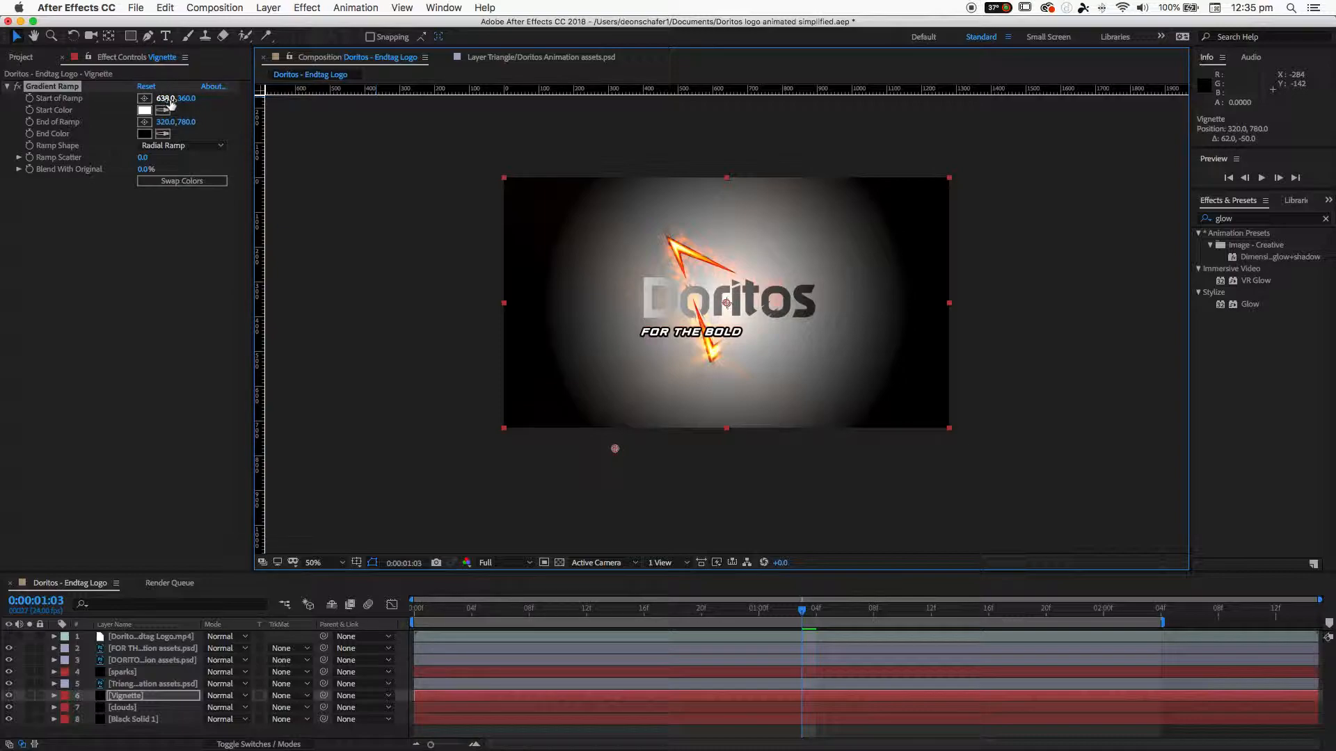
Step: Compare the frame with the Vignette layer hidden and shown, and set its blending mode to Multiply
click(150, 696)
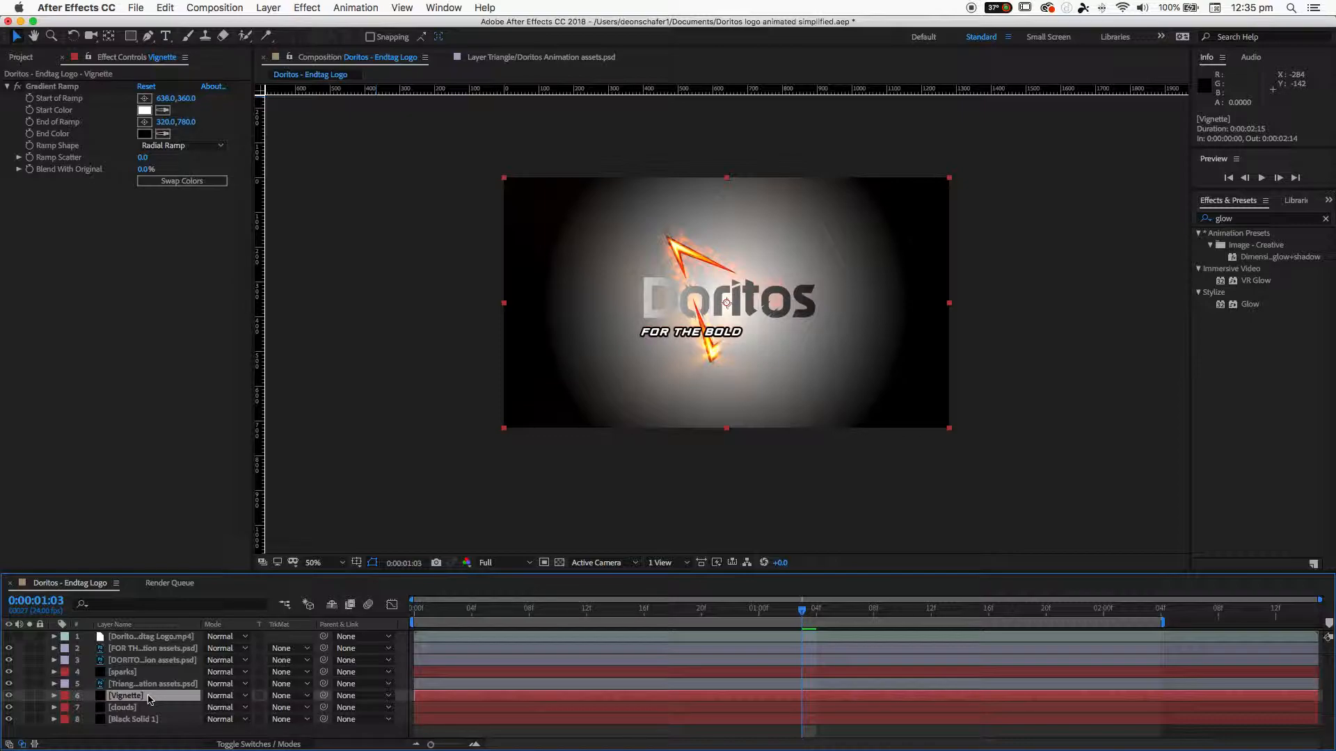
click(11, 696)
click(11, 696)
click(223, 697)
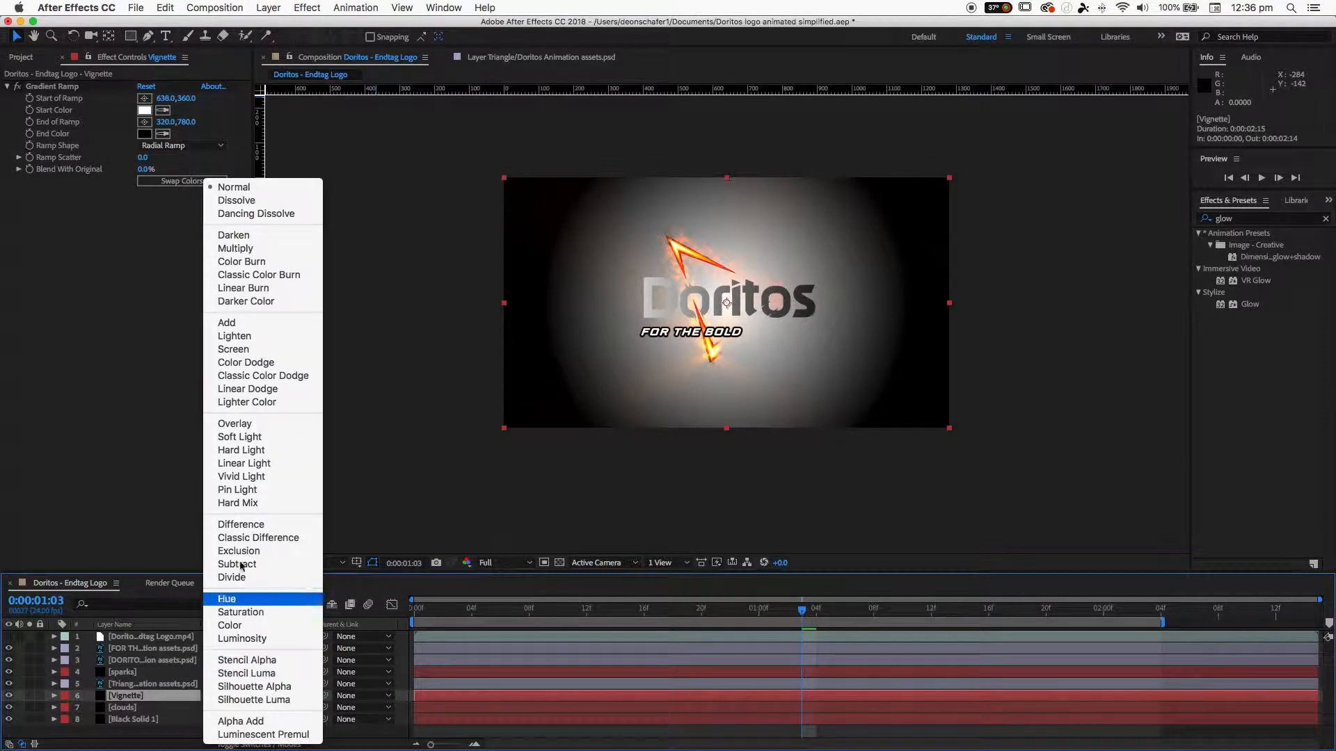
click(258, 251)
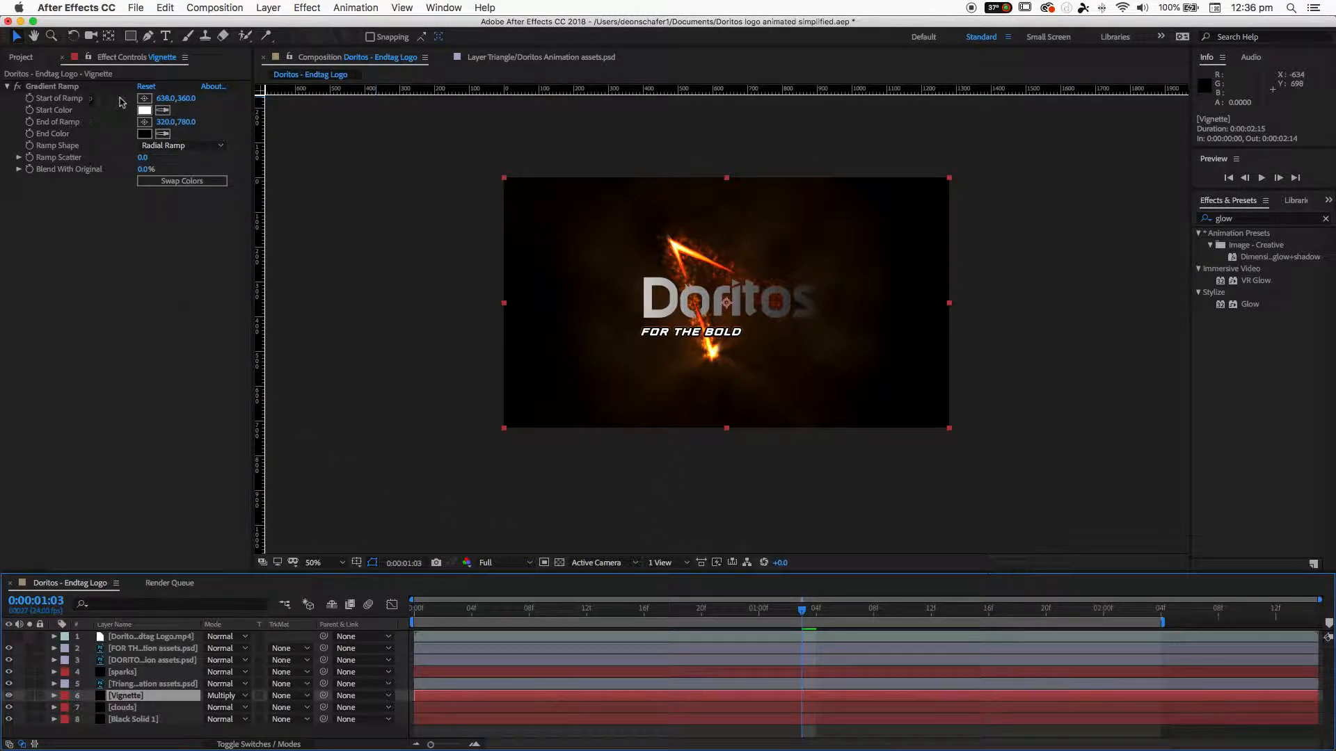
Step: At 0:00:00:02, shrink the vignette with End of Ramp at about 510, 486, and enable keyframing for Start and End of Ramp
click(144, 125)
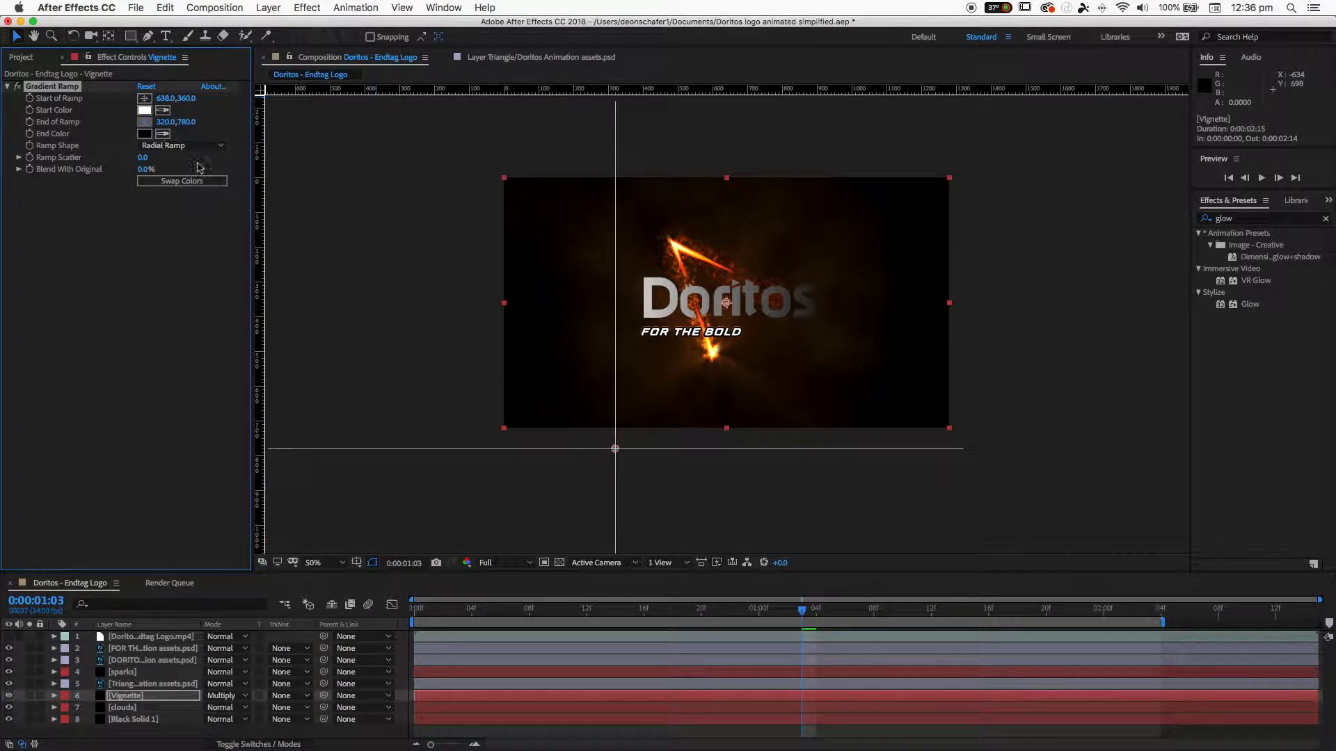
click(672, 339)
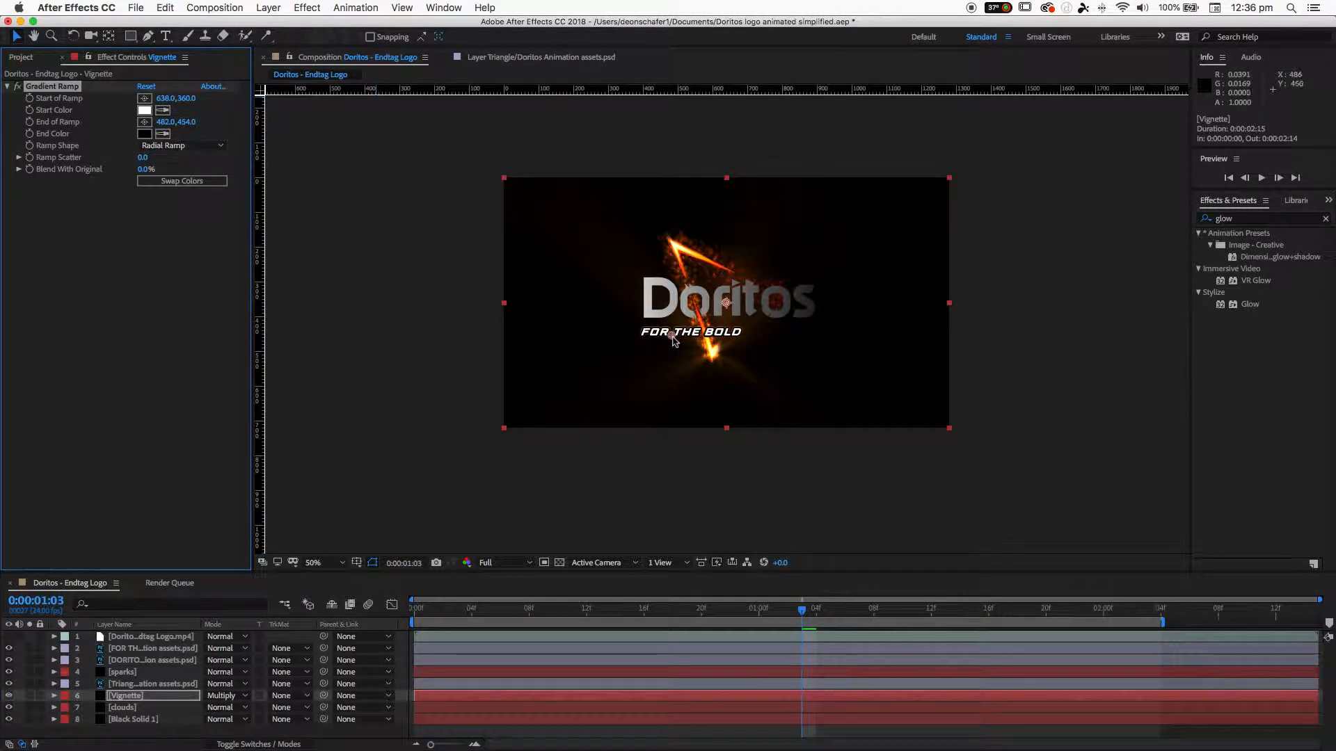
drag(672, 339, 659, 366)
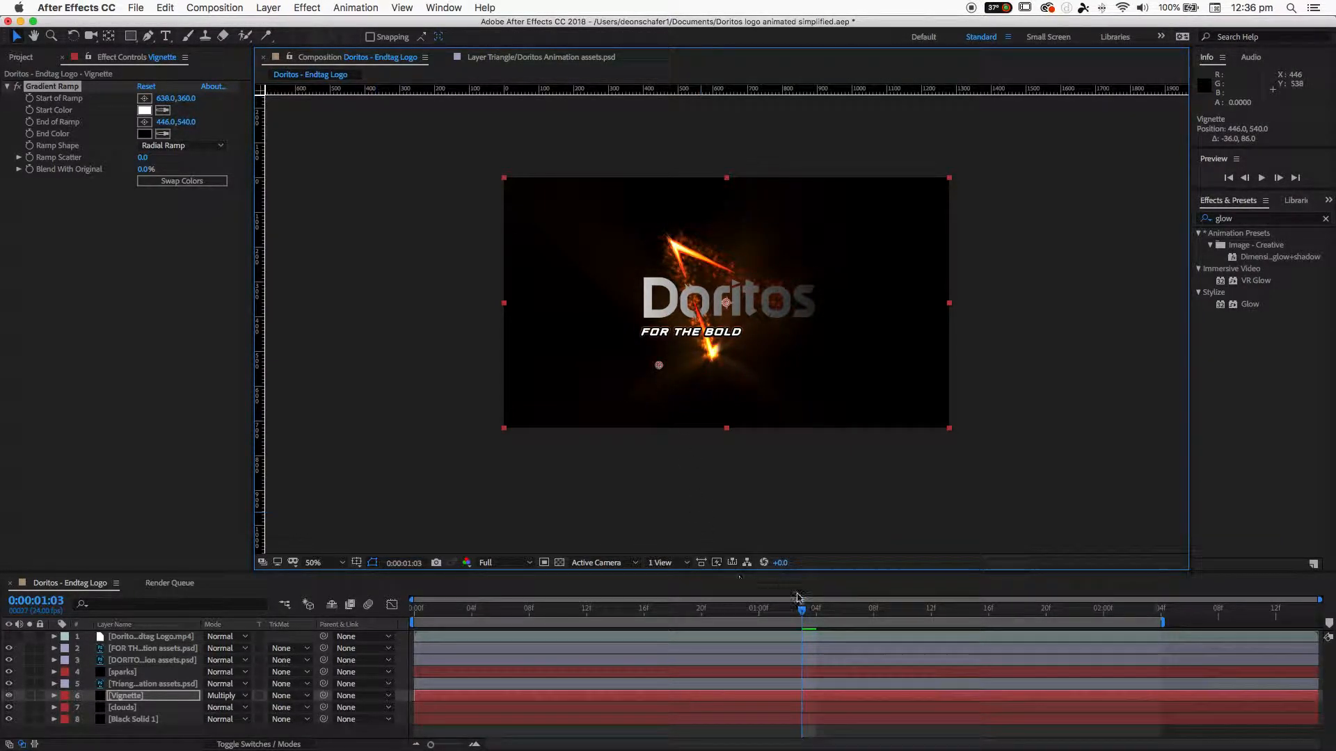
drag(807, 612, 443, 627)
drag(659, 369, 680, 349)
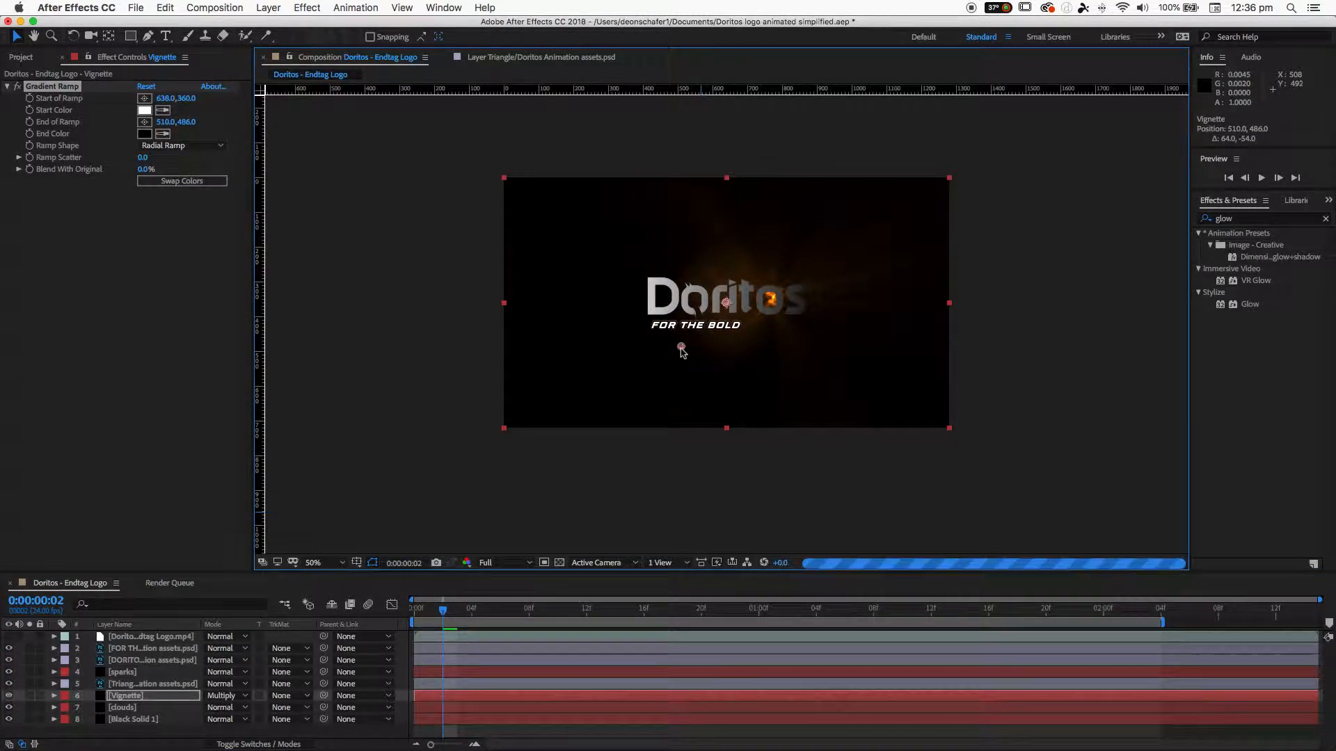
click(29, 100)
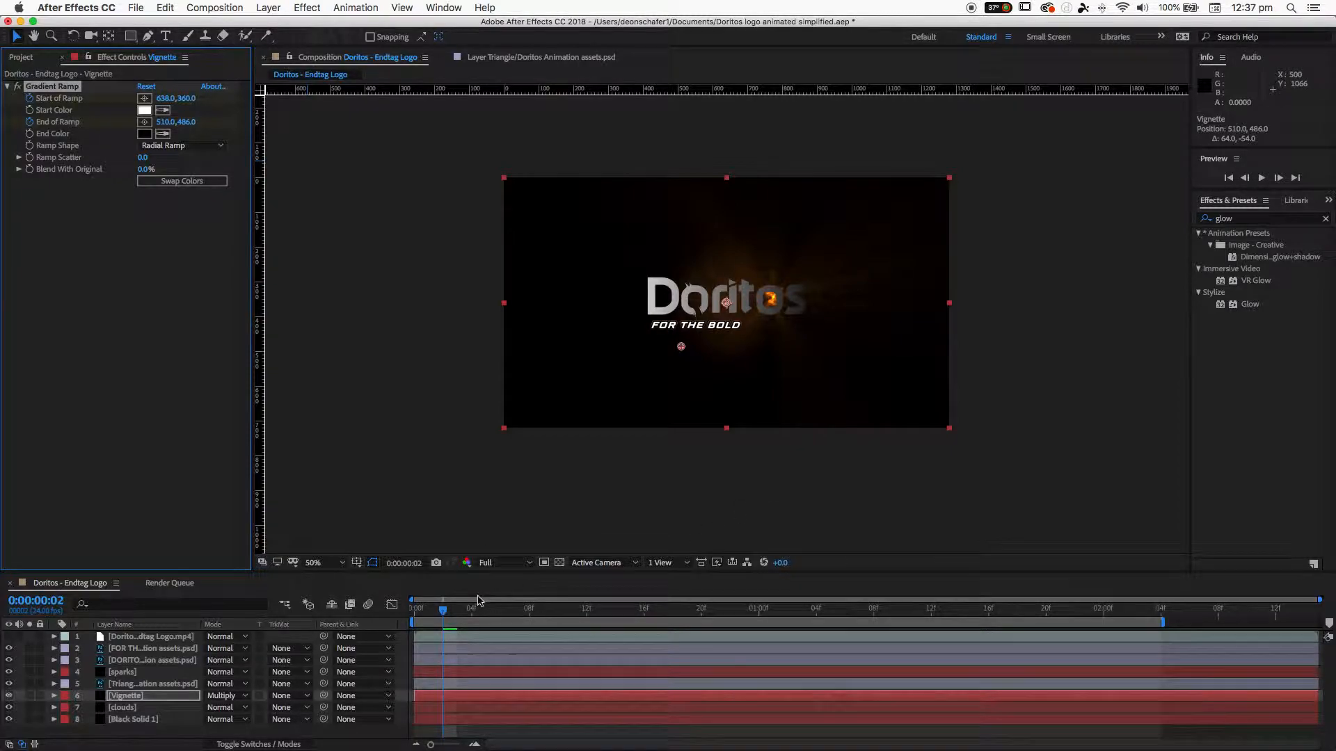
Step: Keyframe the vignette's End of Ramp at about 360, 658 at 0:00:00:13 and about 154, 834 at 0:00:01:10
drag(451, 610, 600, 618)
drag(681, 345, 629, 408)
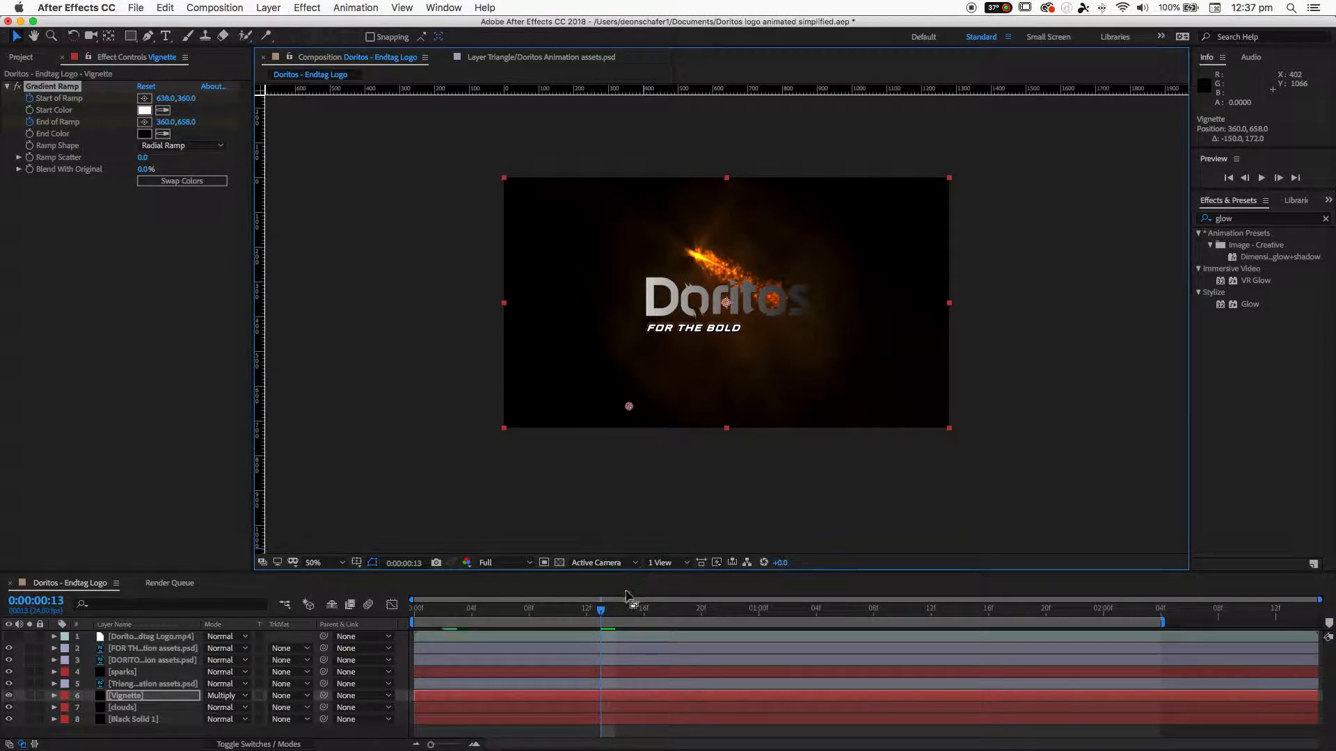
drag(609, 611, 910, 635)
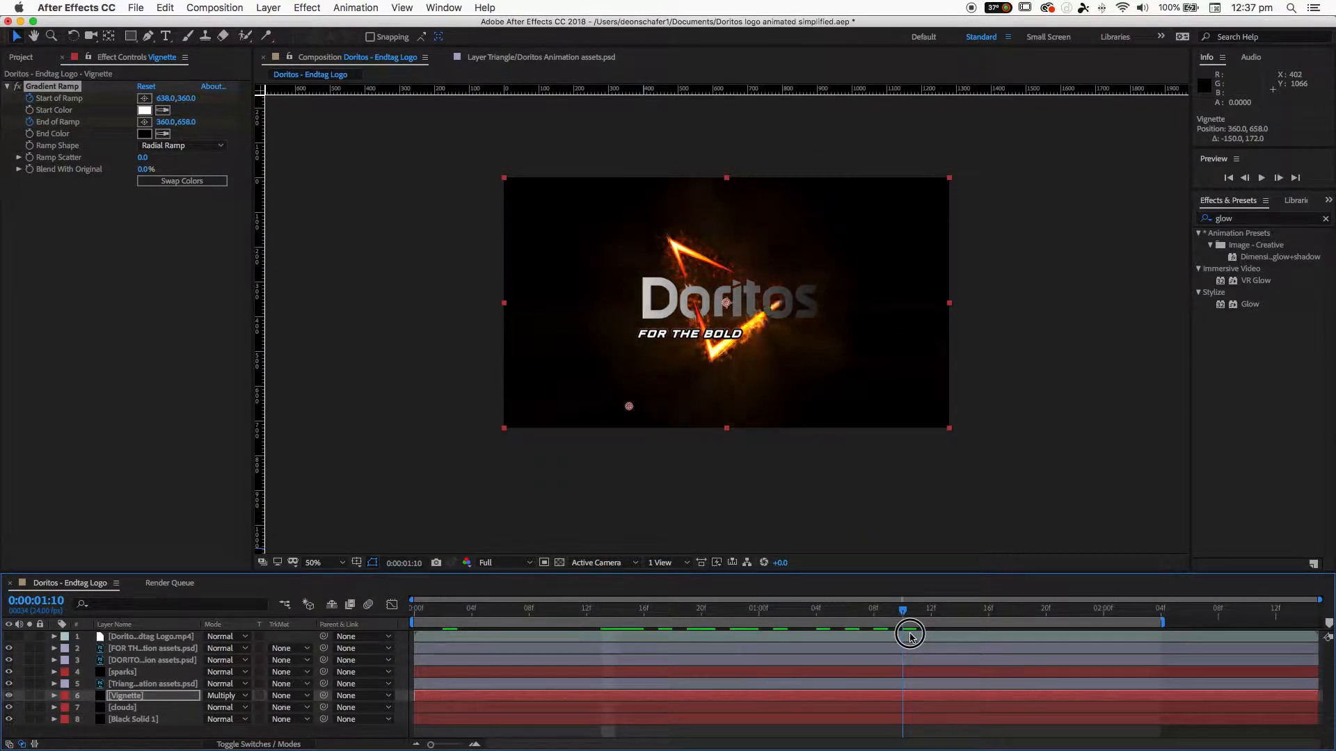
drag(629, 408, 557, 468)
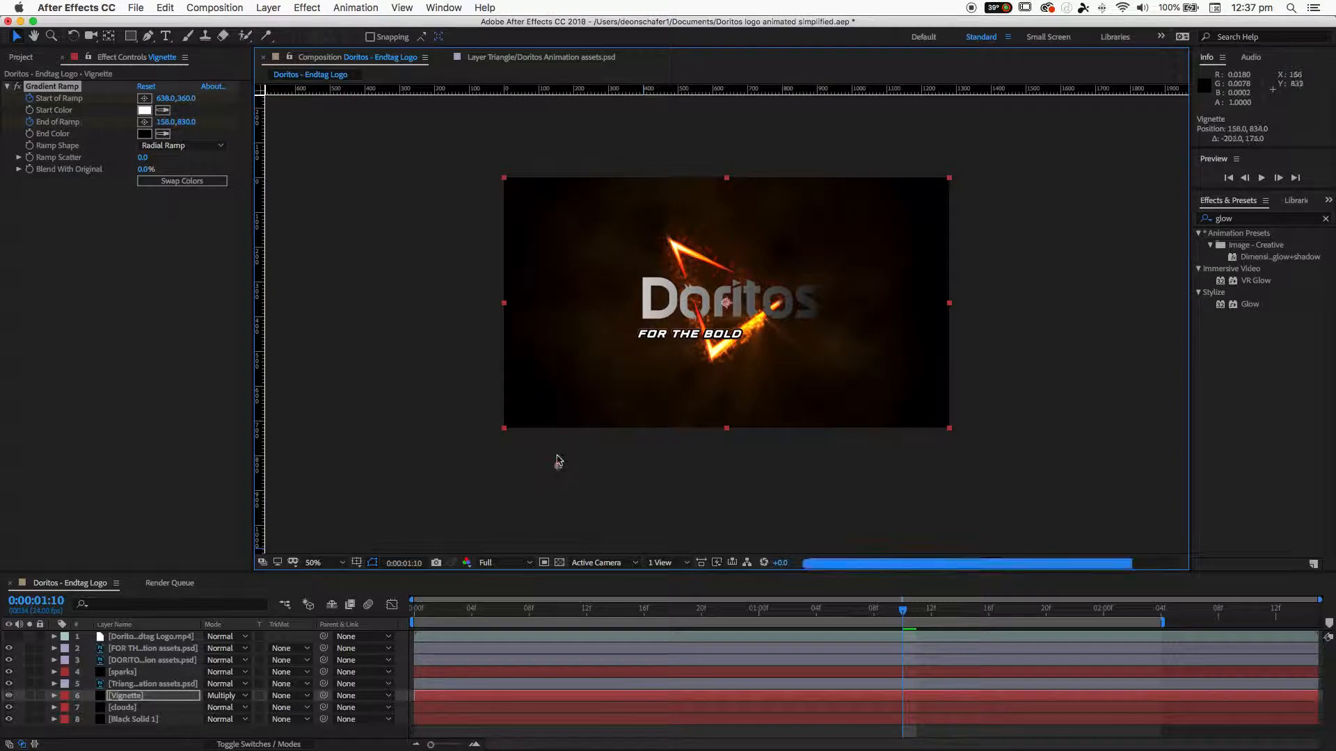
Step: Keyframe End of Ramp at about 770, 450 at 0:00:02:04 and about 446, 955 at 0:00:01:21, and scrub back towards the start
drag(888, 613, 1160, 622)
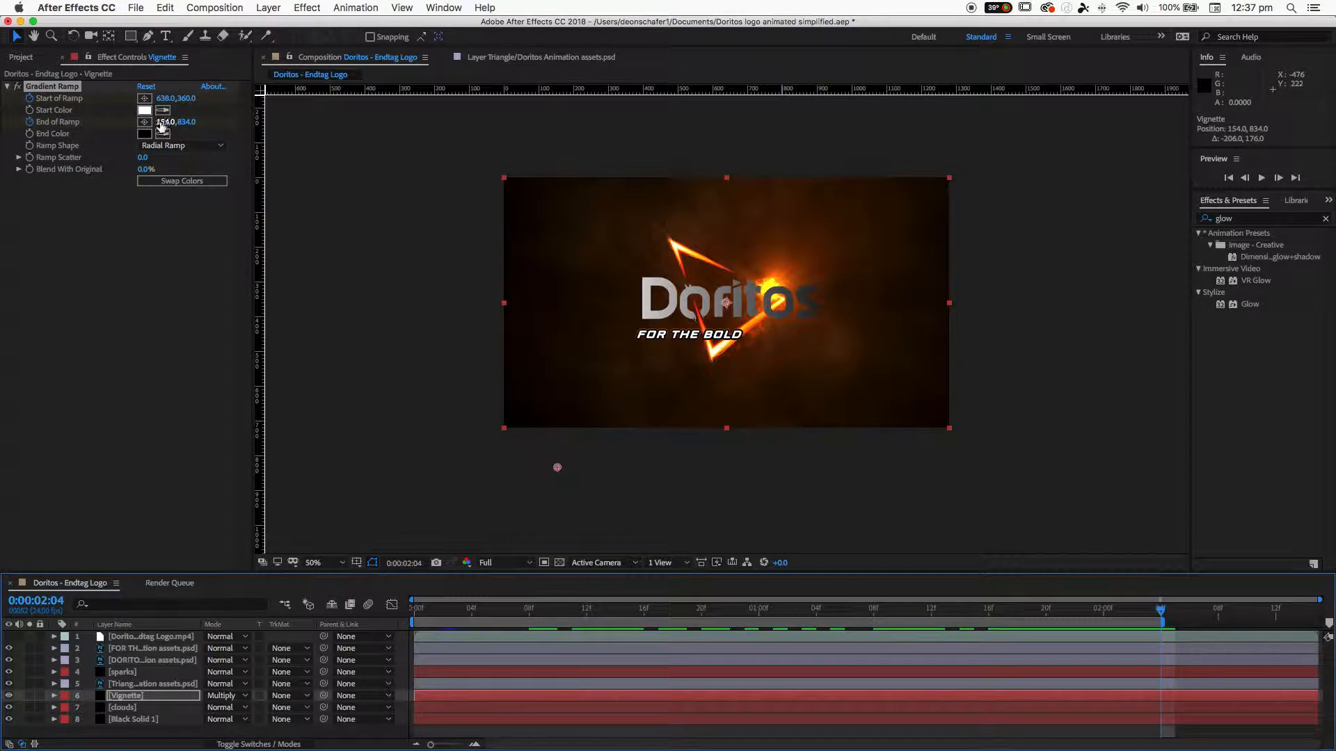
drag(558, 468, 771, 334)
drag(1160, 611, 1062, 617)
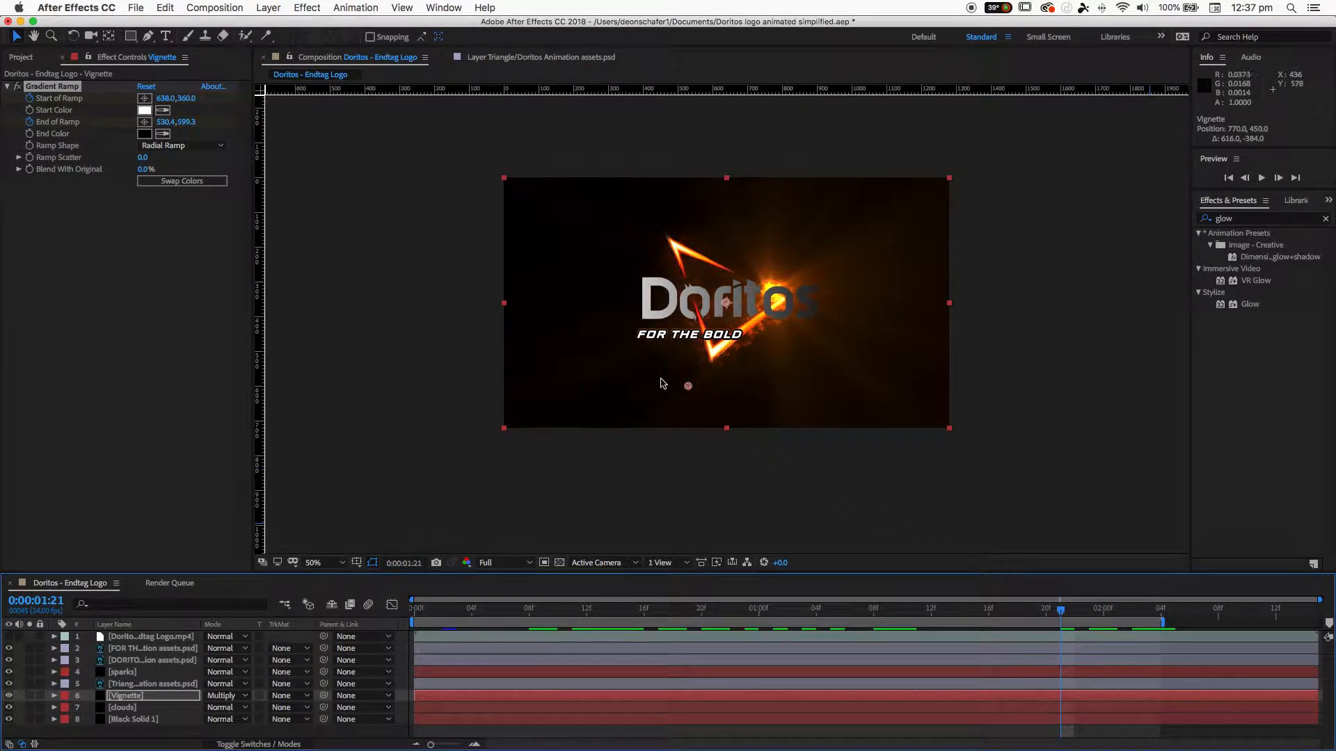
drag(688, 388, 660, 511)
drag(1034, 606, 482, 679)
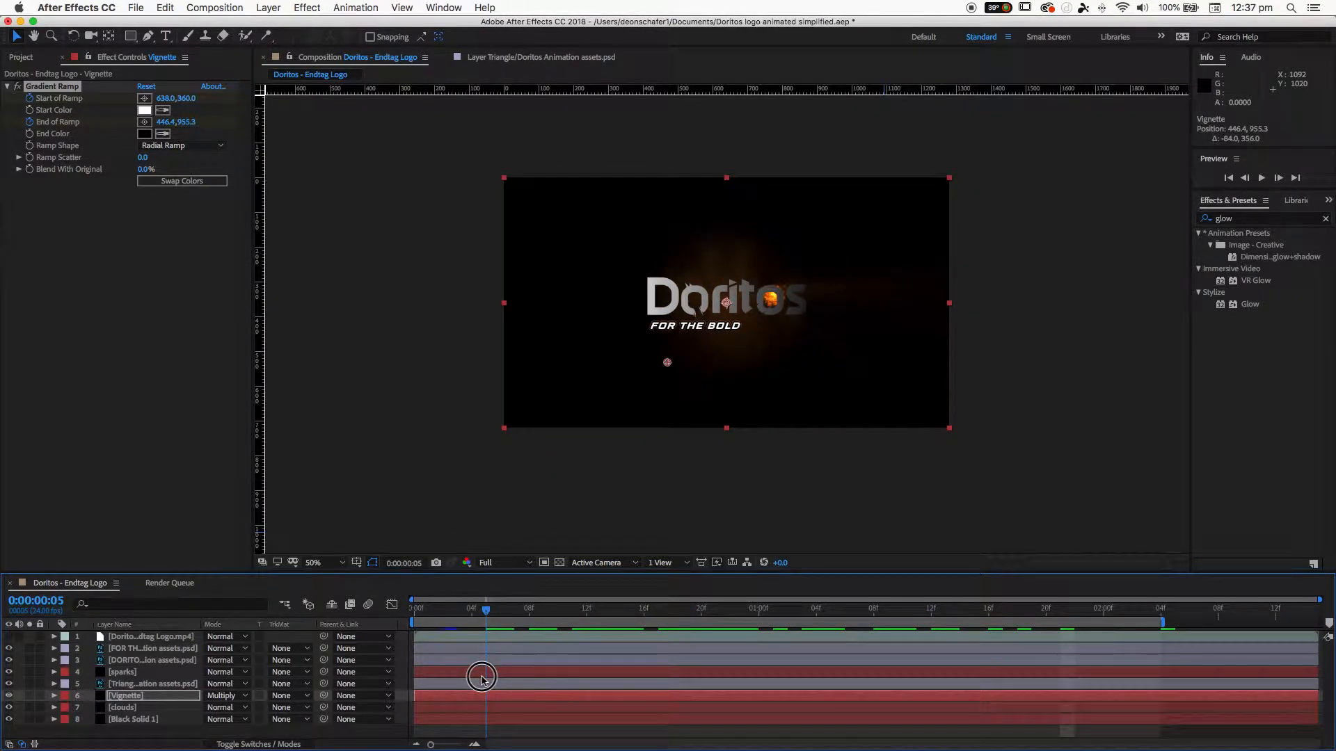
Step: Keyframe the vignette's Start of Ramp on the spark at about 766, 338 at 0:00:00:03 and about 504, 198 at 0:00:00:17
drag(482, 678, 460, 679)
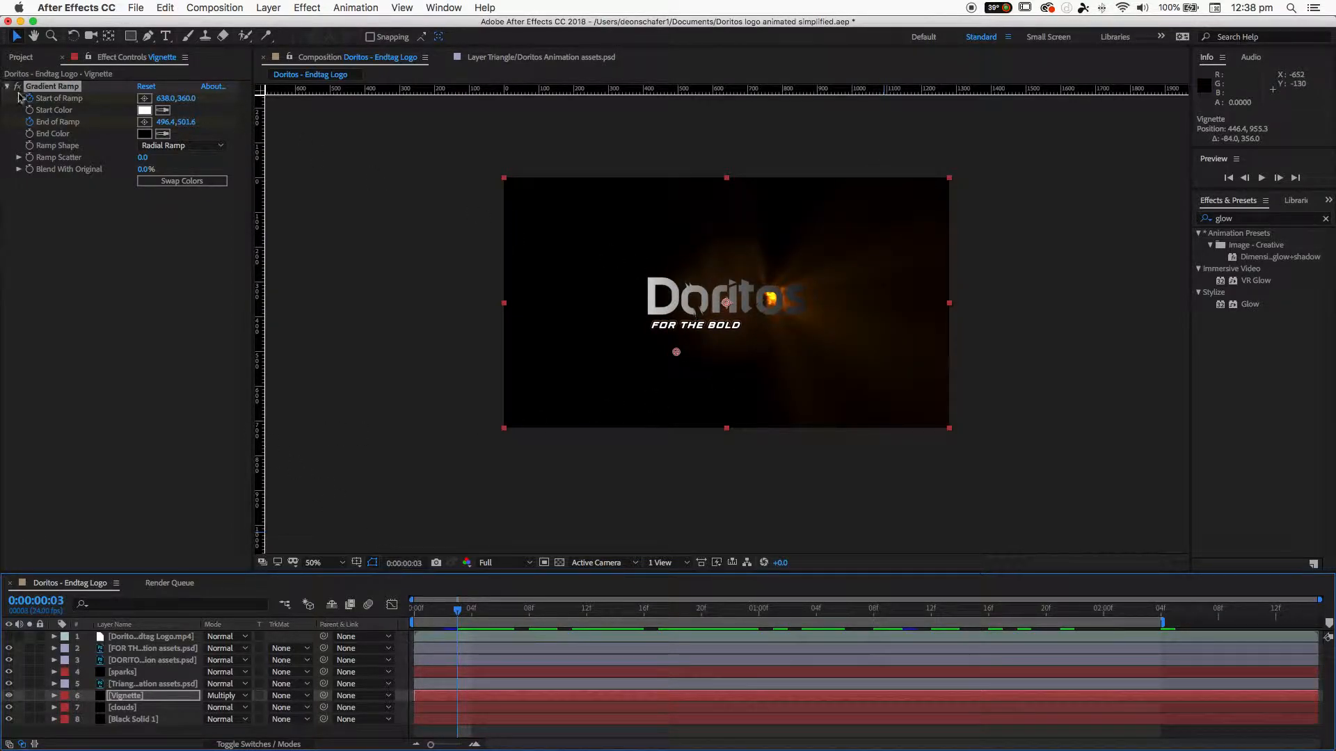
click(144, 98)
click(770, 289)
click(770, 295)
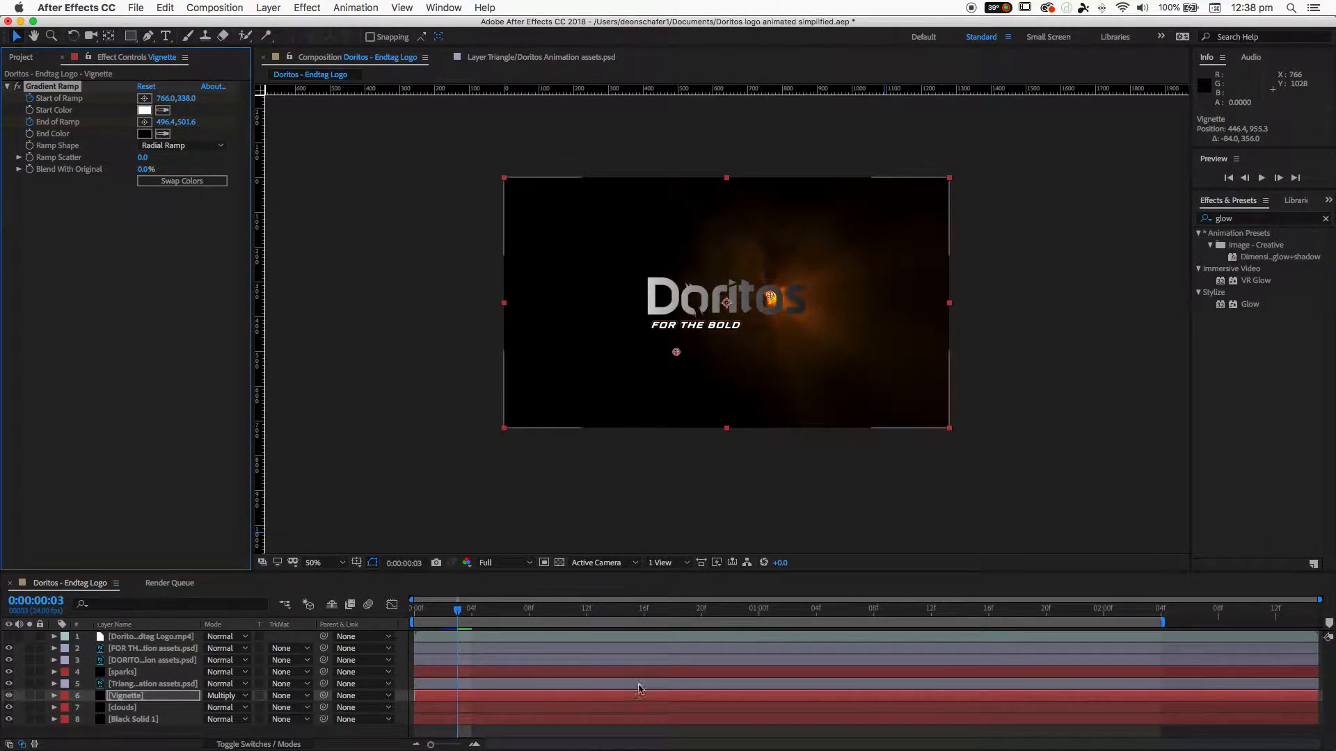
mouse_move(459, 610)
mouse_down()
mouse_move(689, 619)
mouse_move(658, 618)
mouse_up()
drag(770, 296, 679, 246)
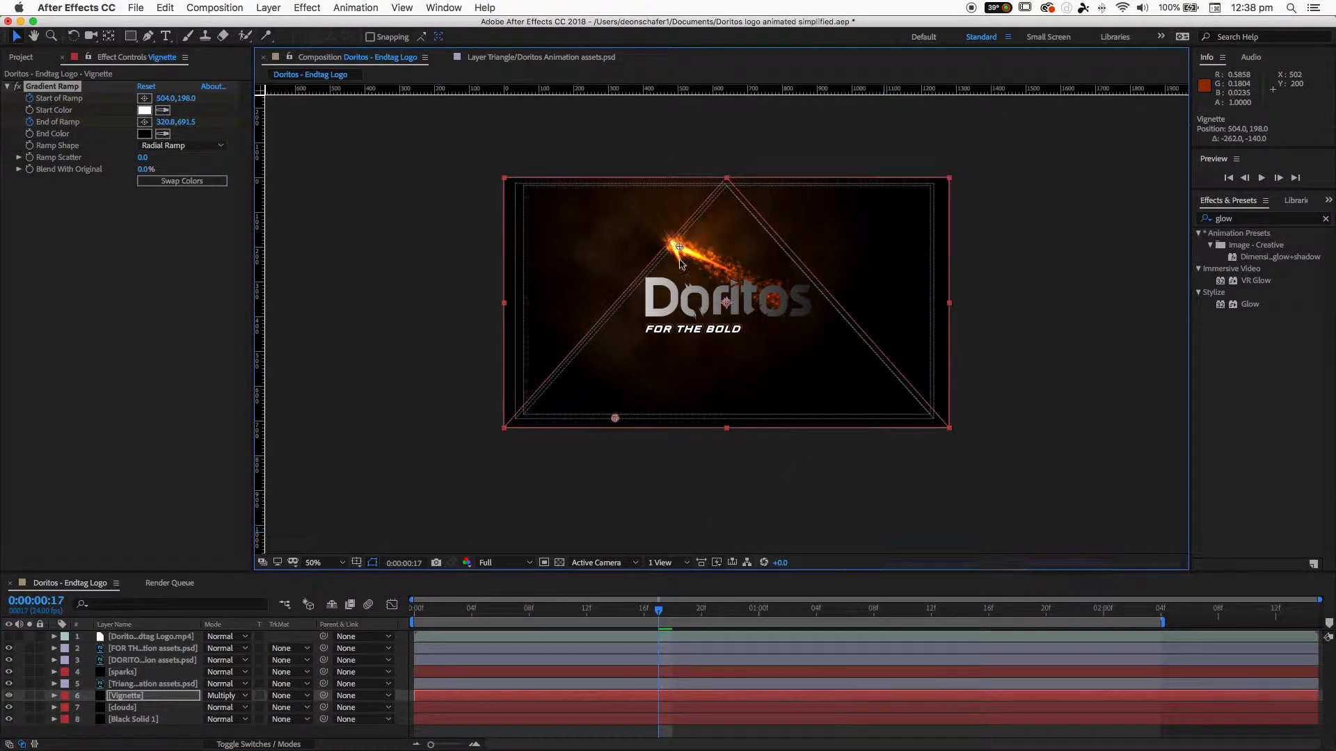
Step: Keyframe Start of Ramp at about 610, 496 at 0:00:01:06 and about 798, 348 at 0:00:01:17, and scrub on to 0:00:02:14
drag(660, 614, 845, 629)
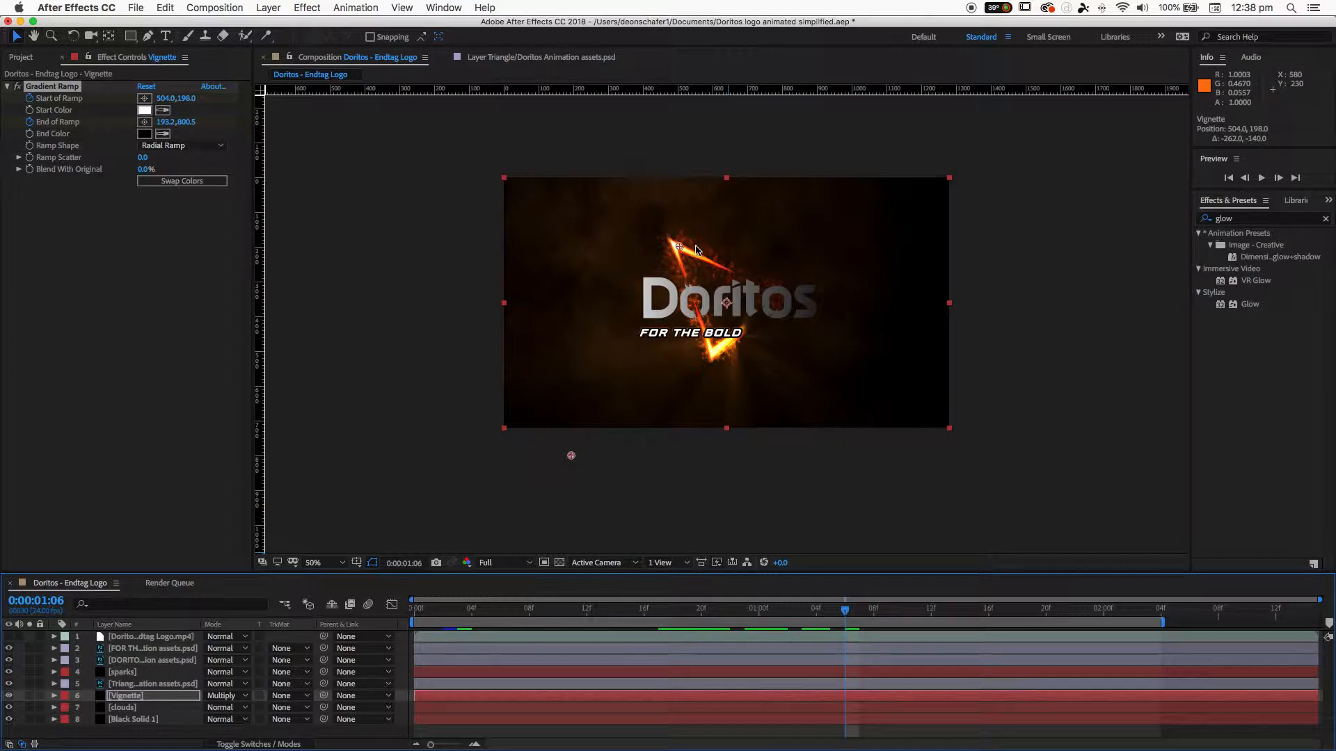
drag(672, 243, 719, 357)
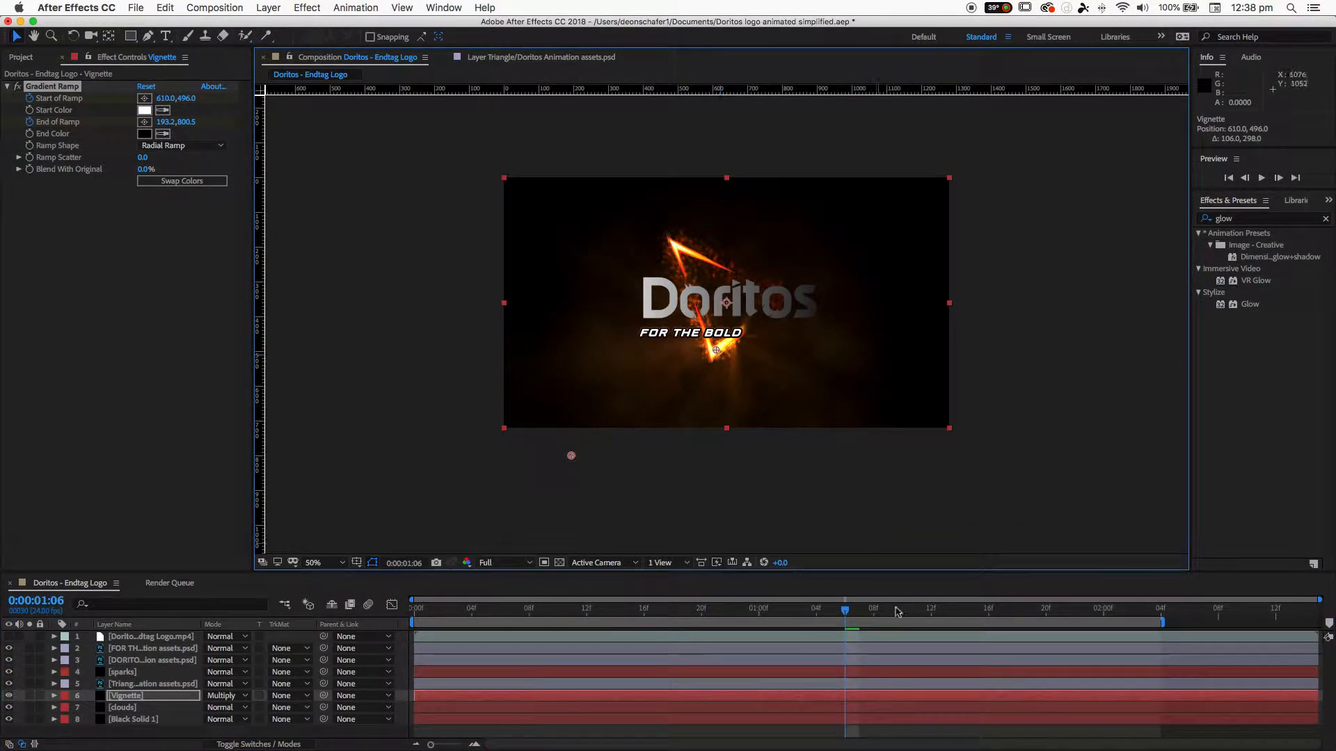
drag(843, 617, 1003, 611)
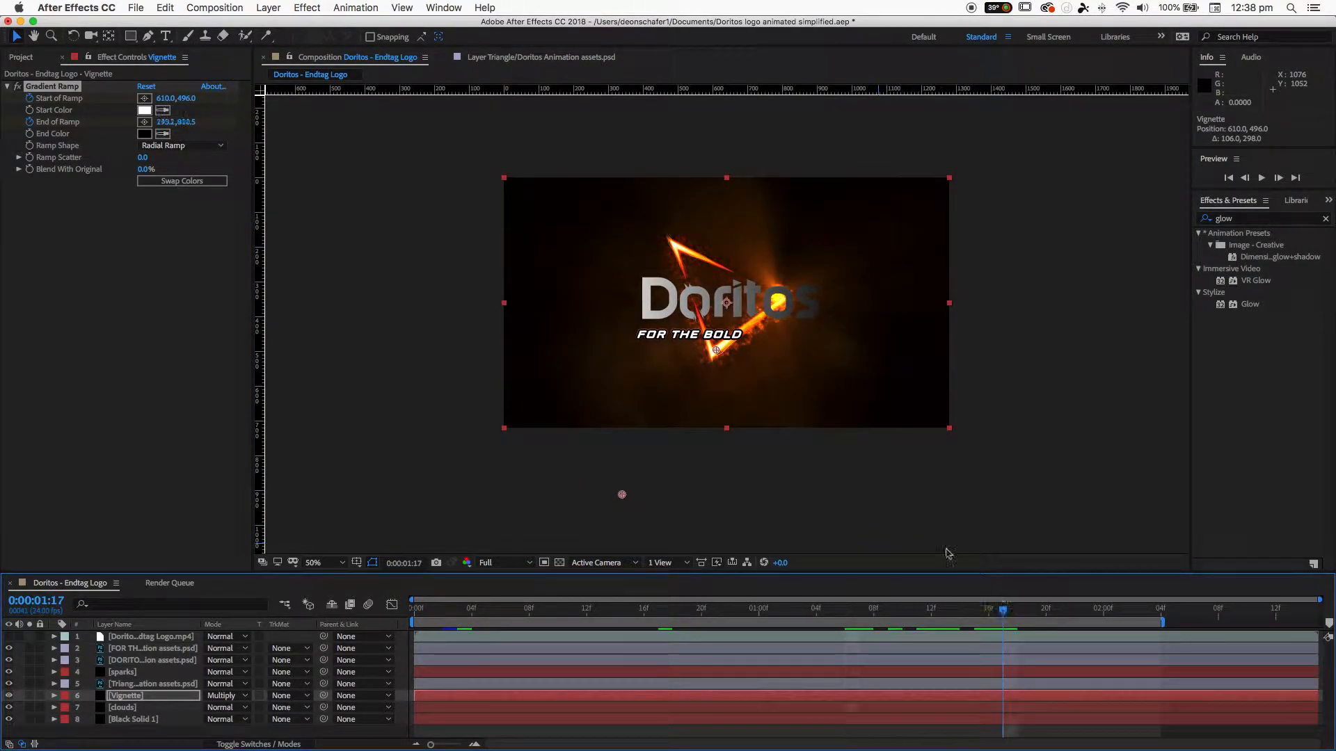
drag(716, 349, 782, 299)
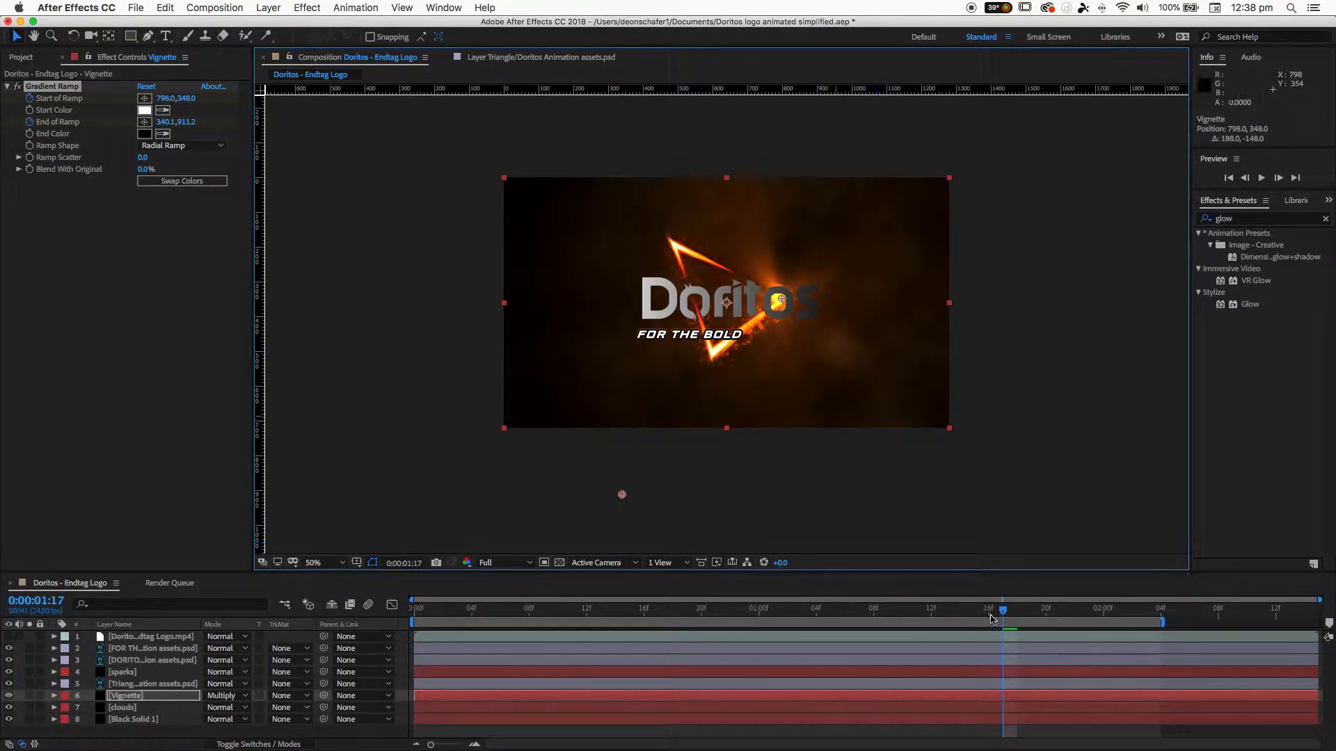
drag(1006, 614, 1305, 602)
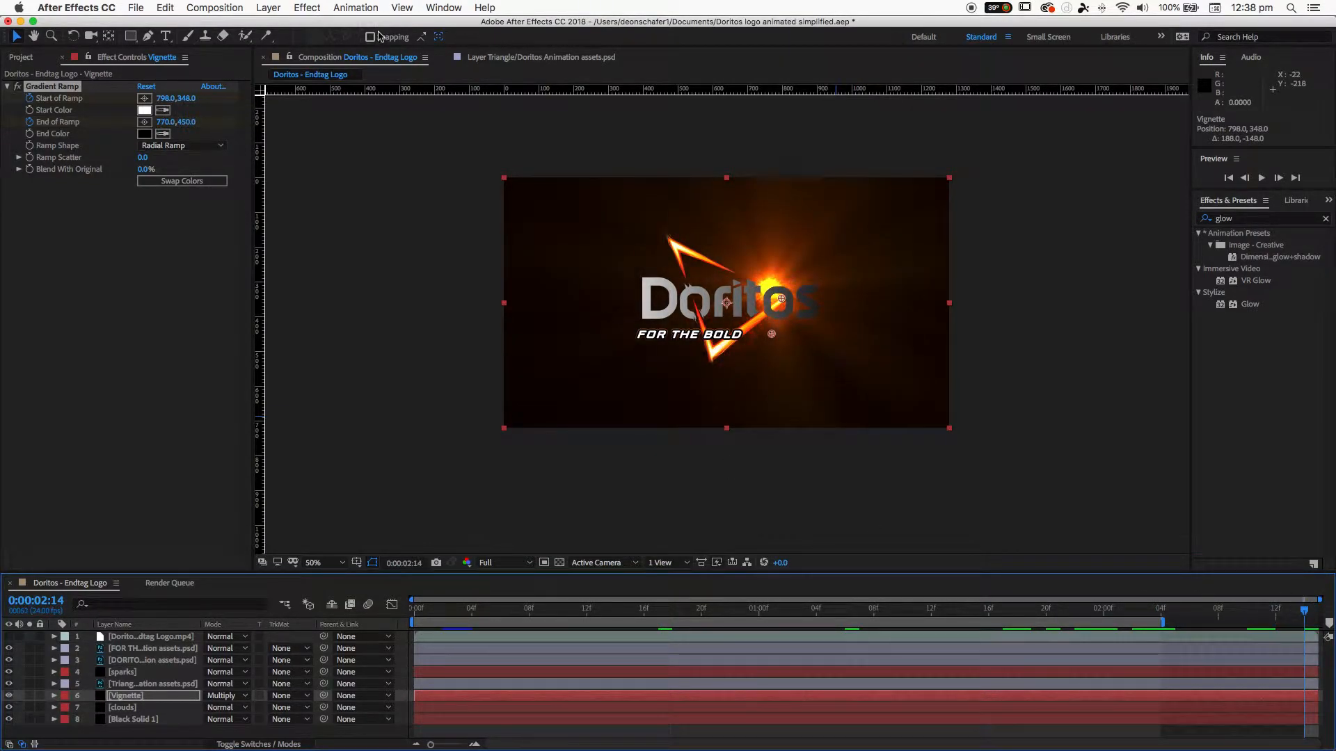
Step: Collapse the Vignette layer's Gradient Ramp settings and select the sparks layer to show its effects
click(108, 224)
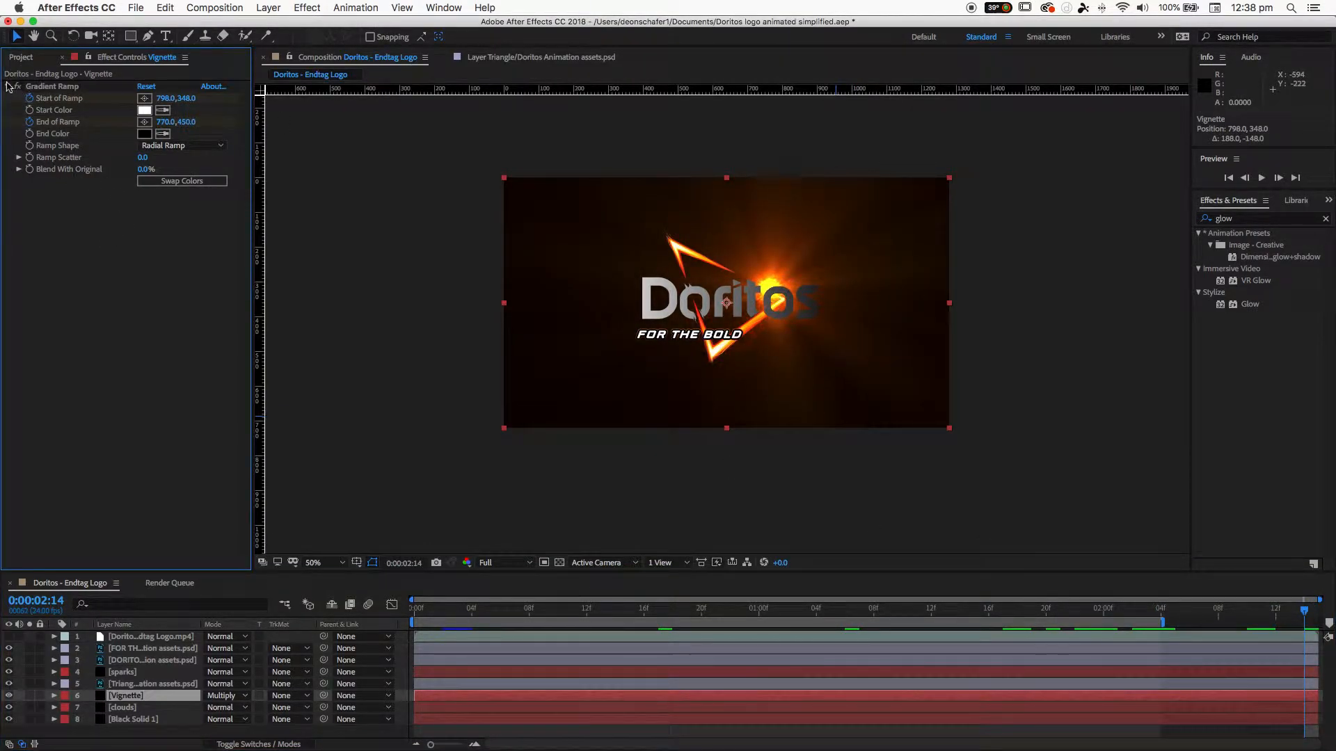
click(9, 86)
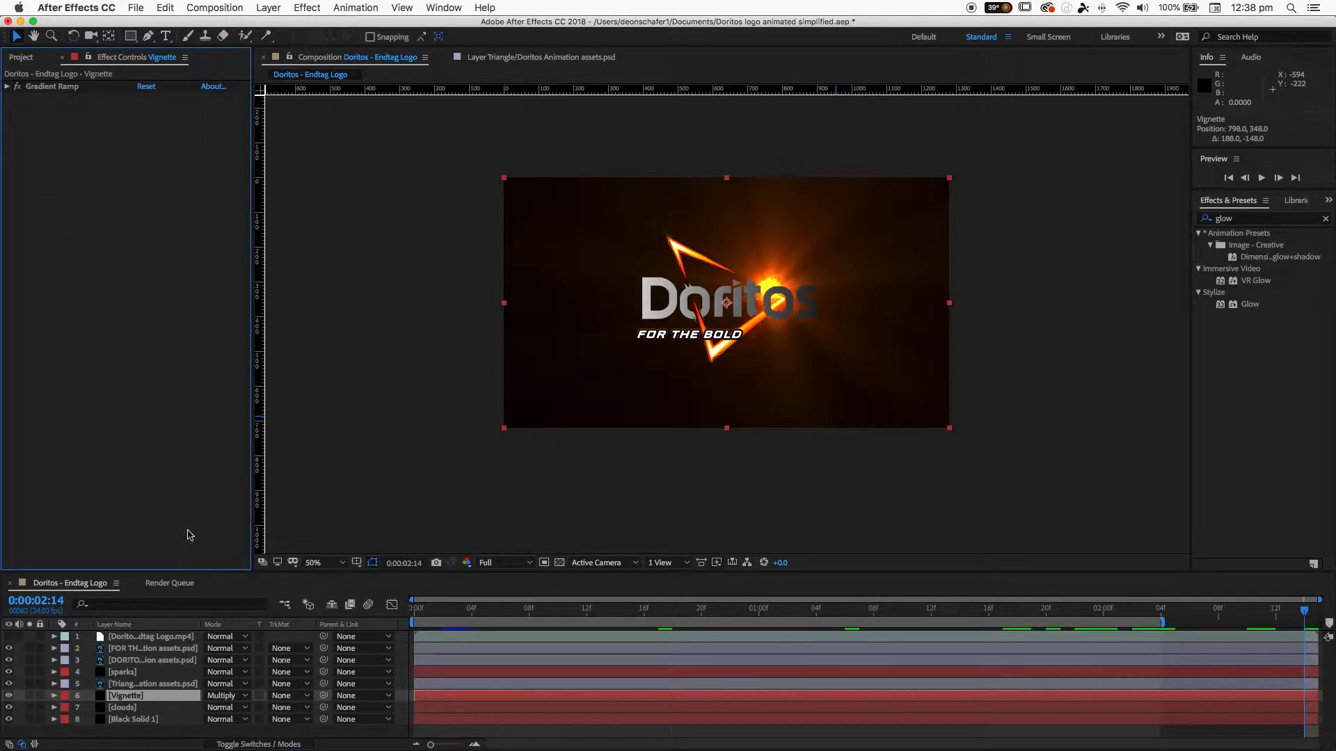
click(147, 672)
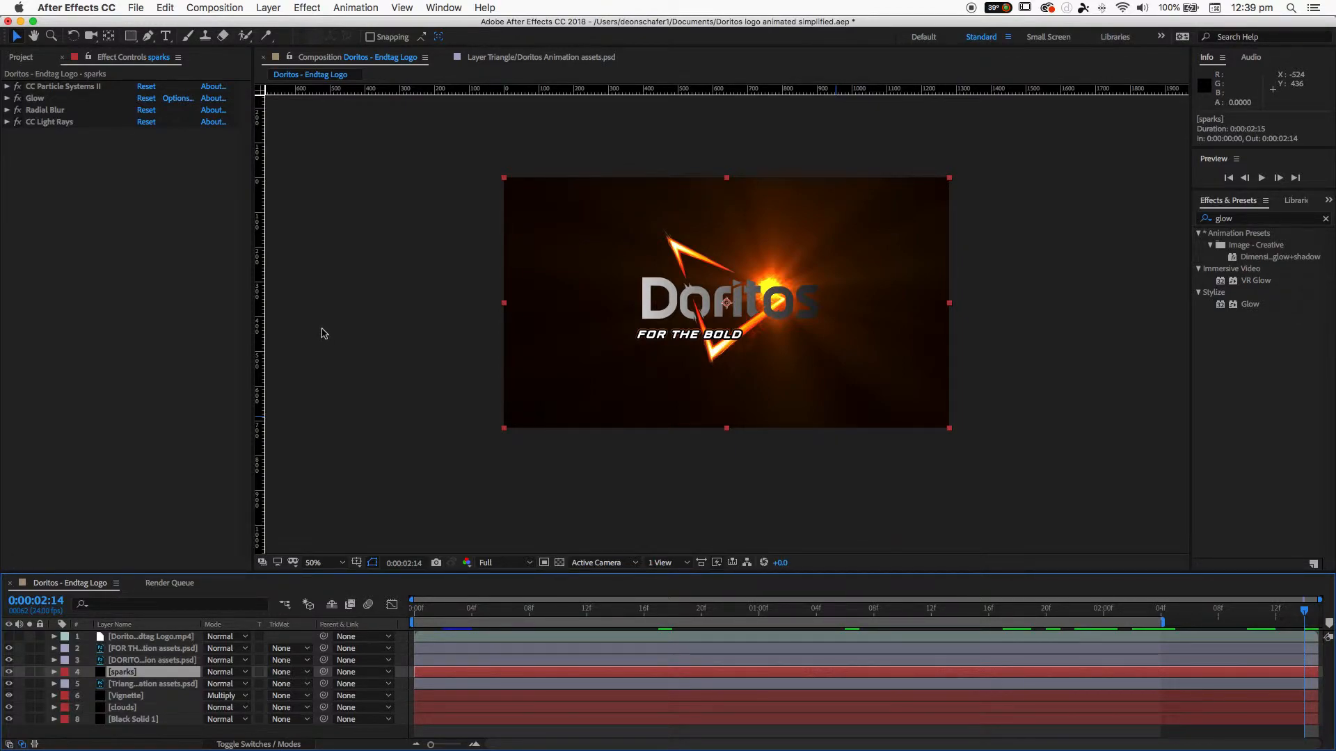
click(207, 230)
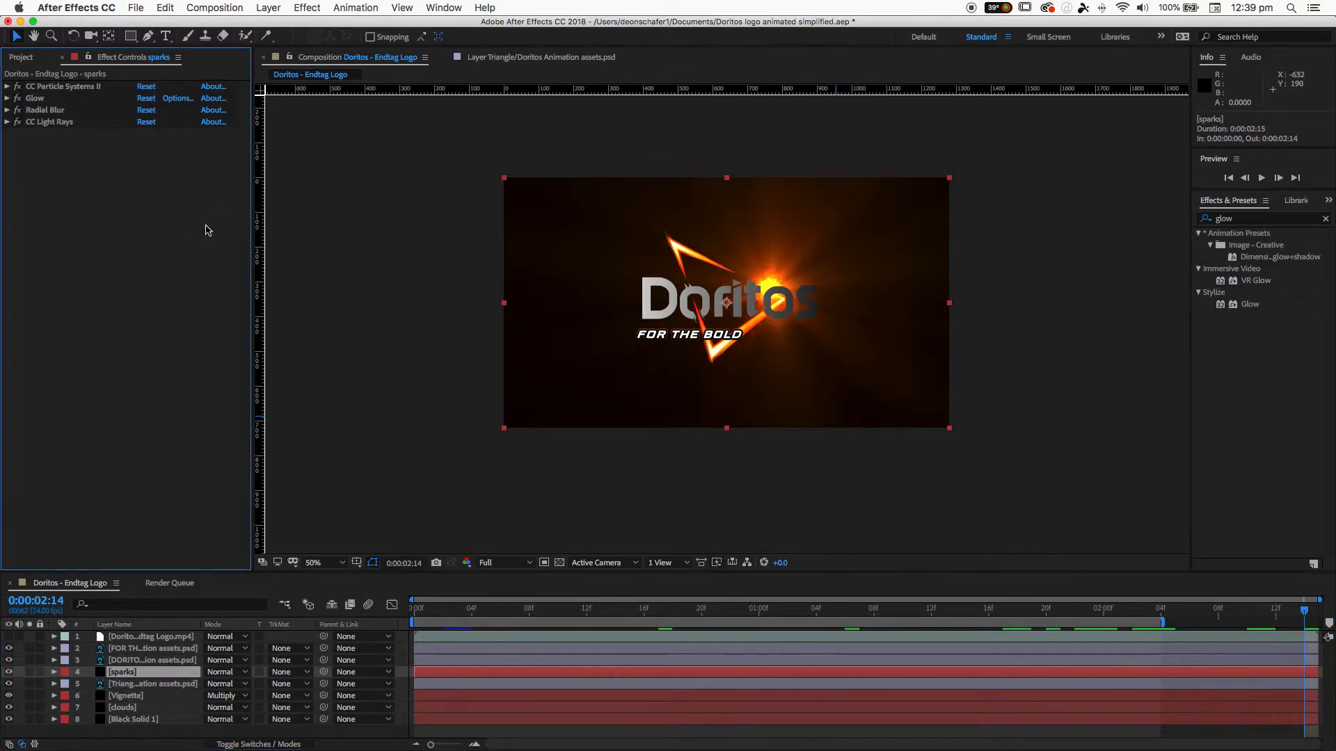
click(275, 7)
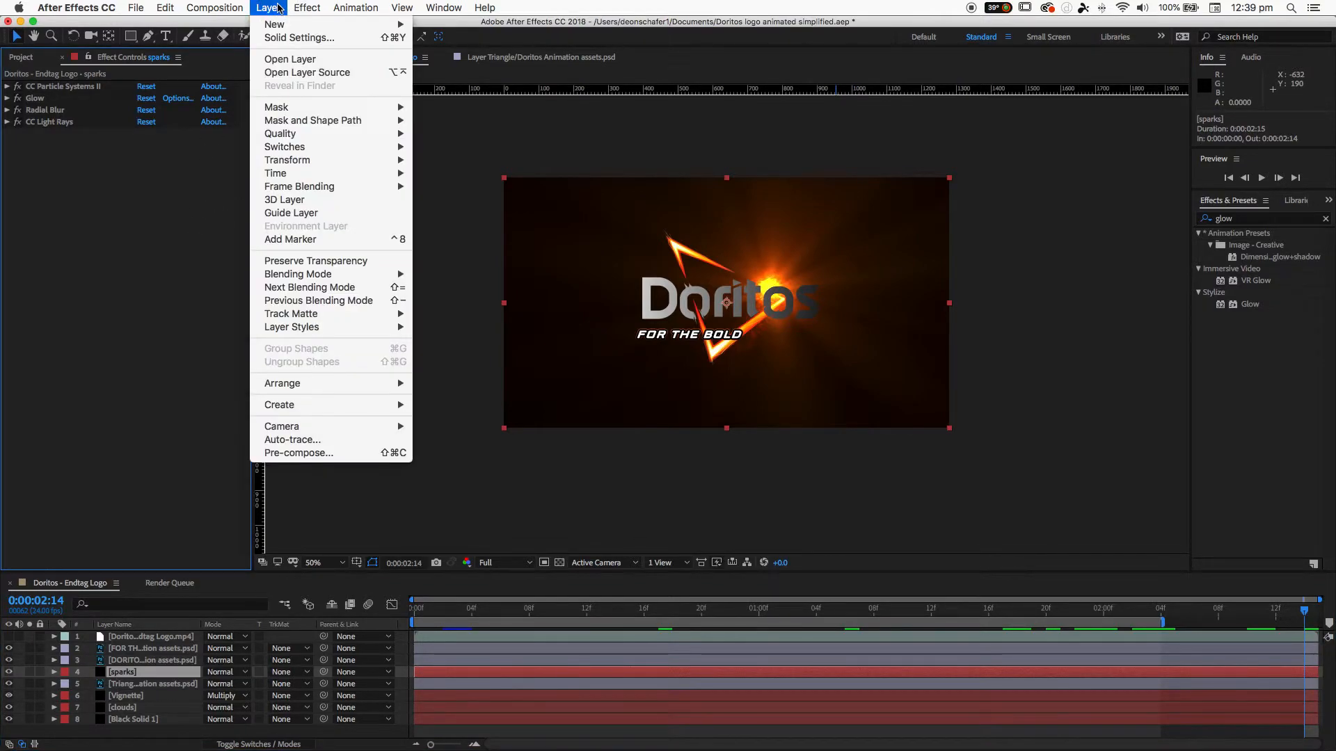
mouse_move(286, 26)
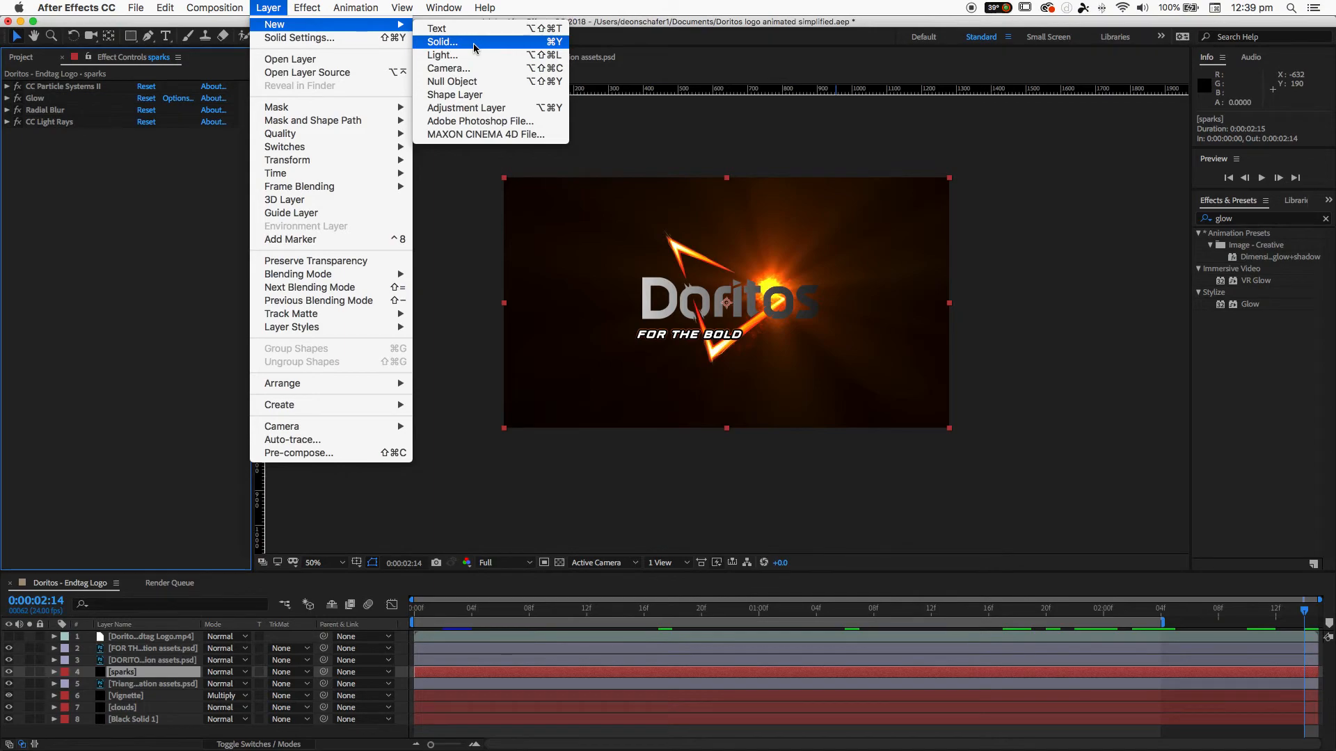
click(172, 247)
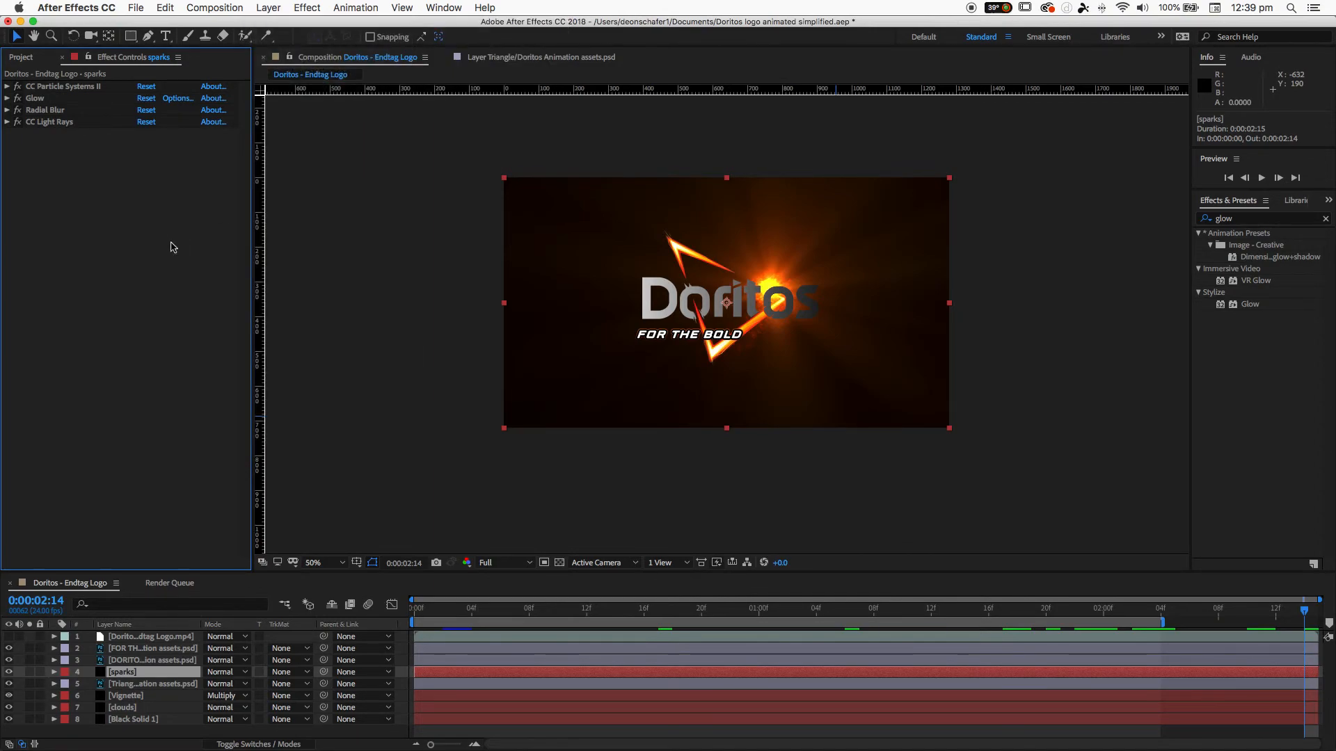